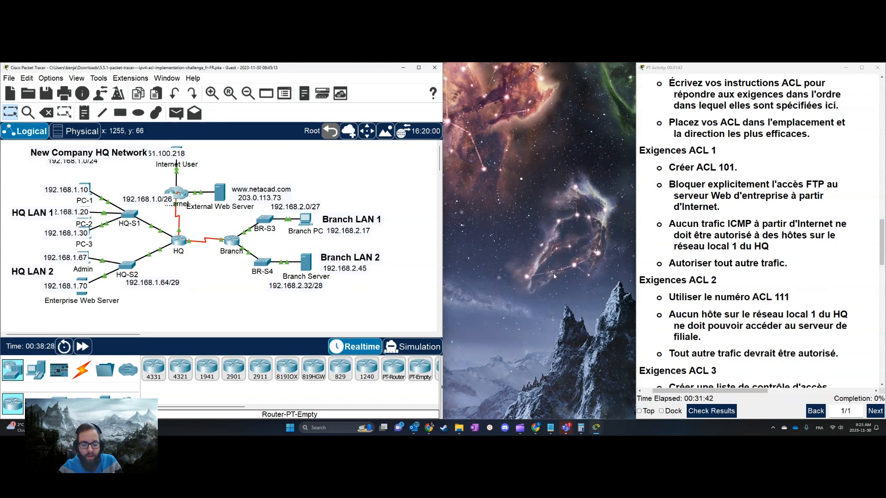
Switch to the ACLS notes in Notepad and review the prepared statements for access lists 101 and 111
left_click(550, 428)
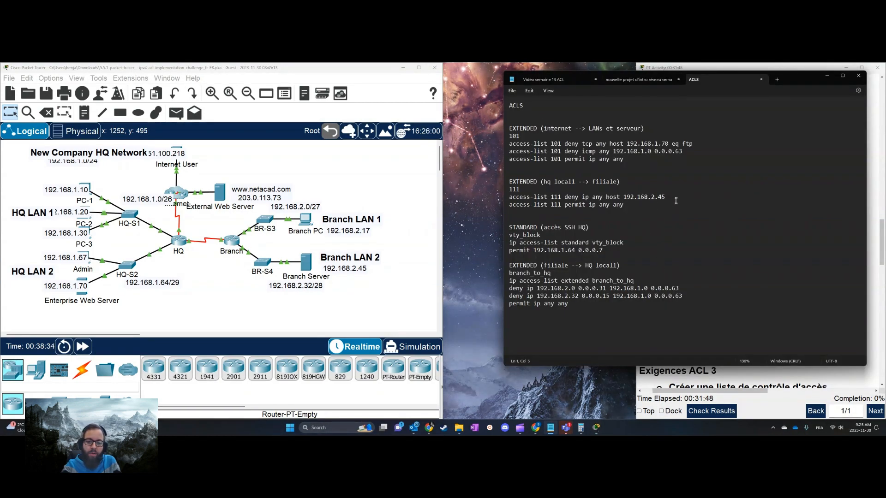
left_click_drag(674, 202, 516, 134)
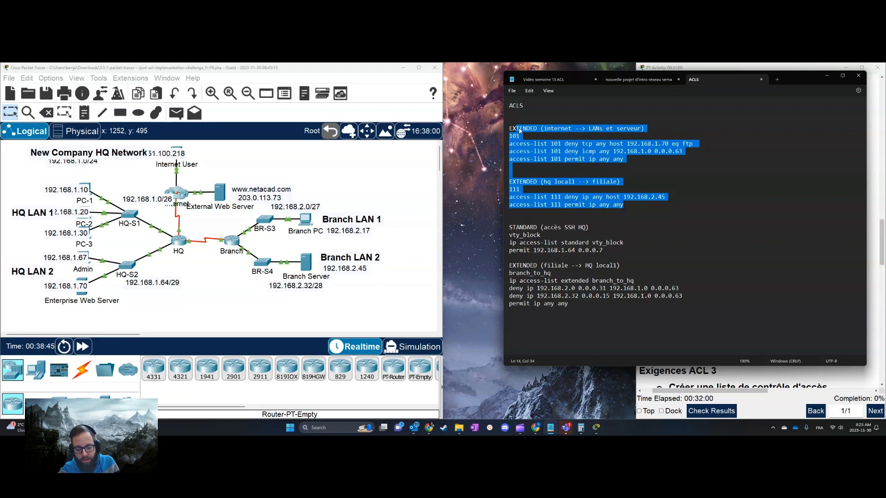
left_click_drag(629, 158, 506, 143)
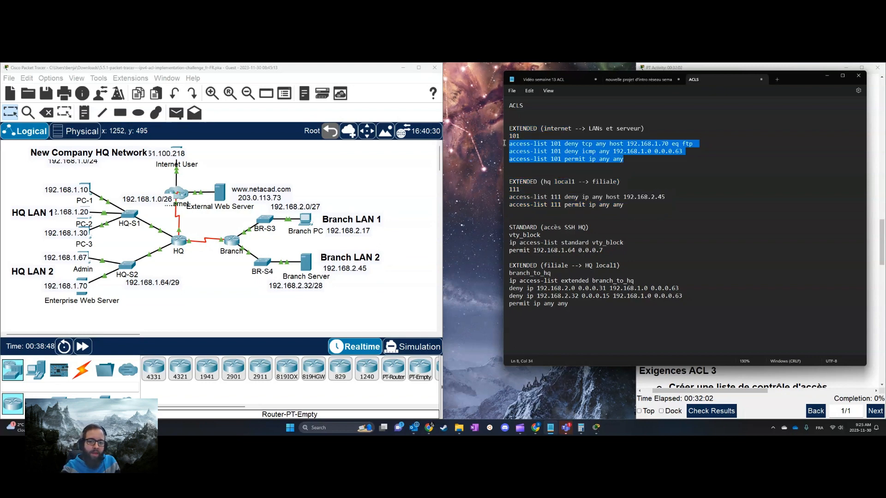
left_click(625, 204)
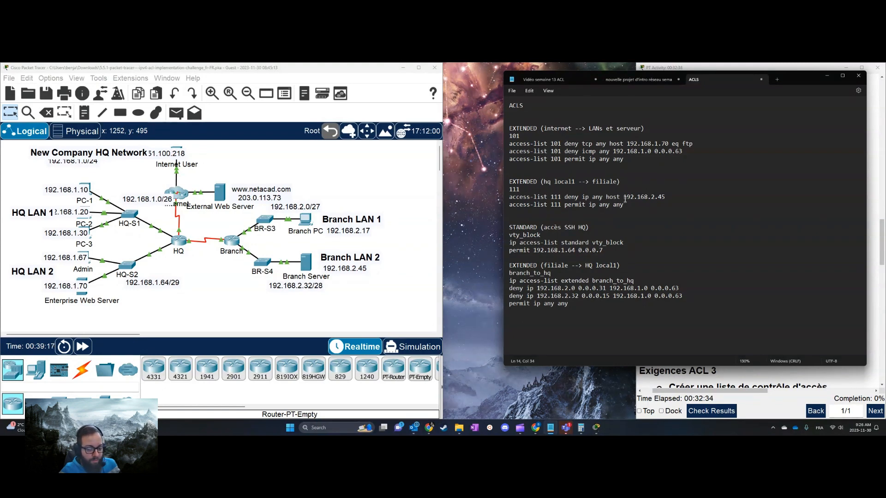
left_click_drag(808, 82, 790, 85)
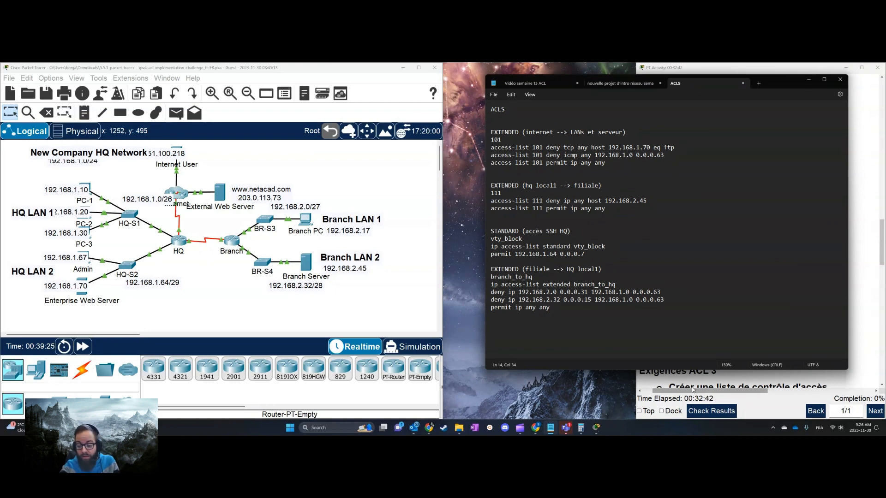
left_click(605, 310)
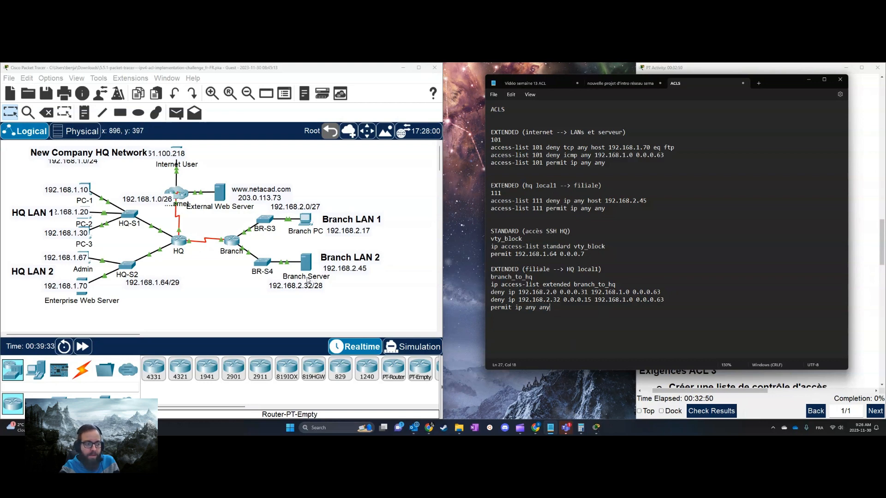
Bring the PT Activity instructions to the front and widen their window so the text fits
left_click(786, 390)
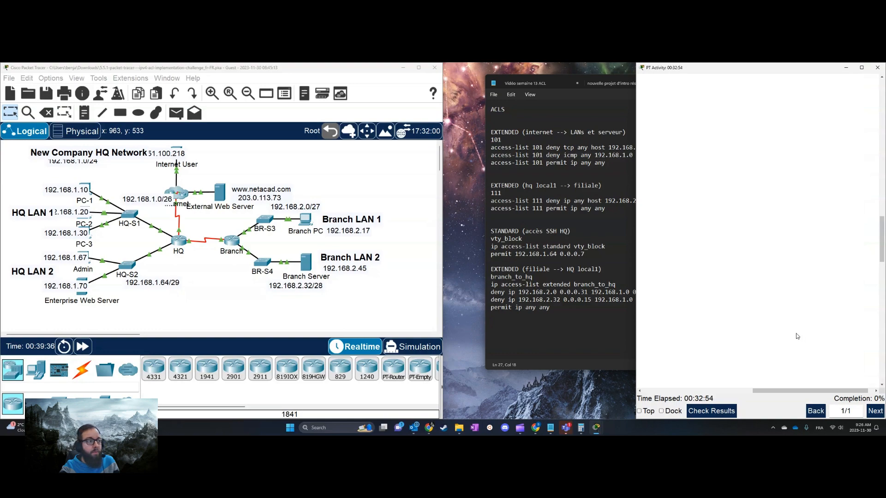
left_click_drag(784, 391, 674, 389)
scroll(748, 345, "up", 15)
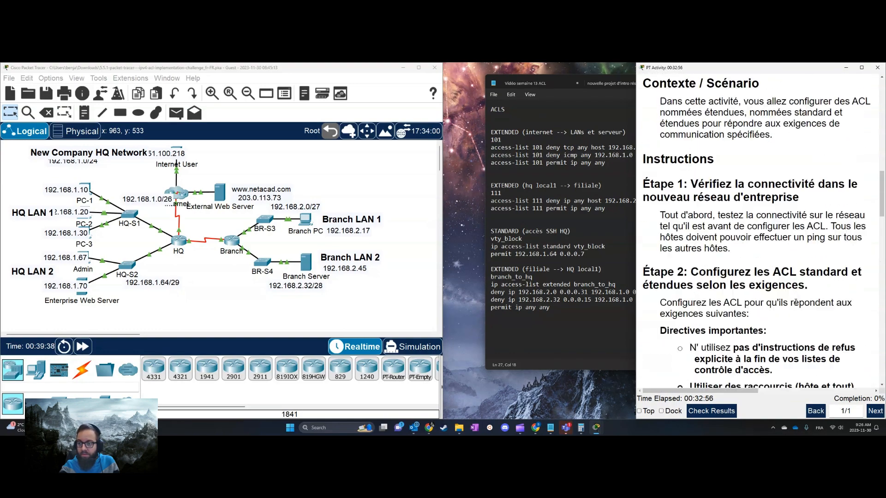
left_click_drag(639, 341, 503, 339)
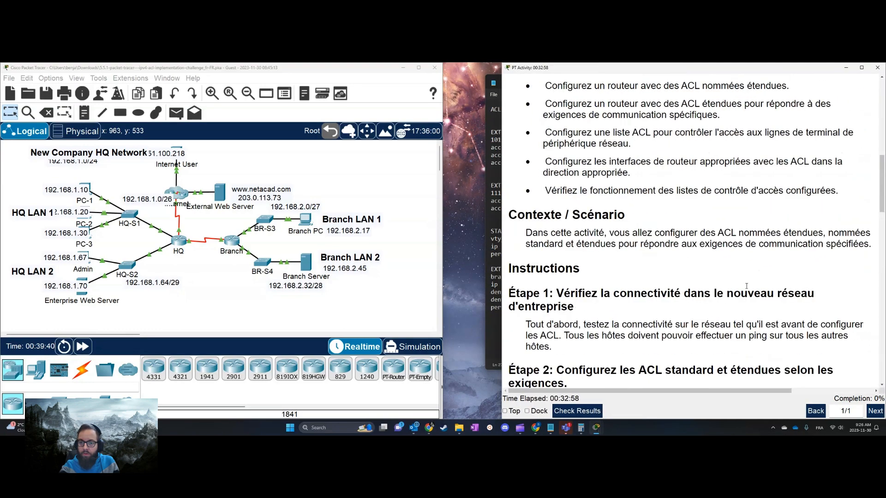
Read the activity instructions from the addressing table to the ACL 1 requirements and highlight the requirement to create ACL 101
scroll(604, 184, "down", 10)
scroll(605, 139, "up", 1)
scroll(605, 132, "down", 1)
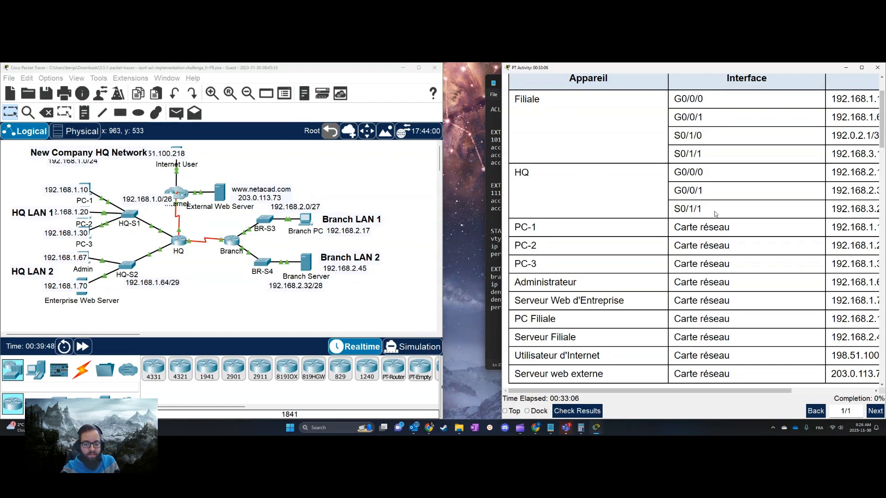
scroll(721, 212, "down", 4)
scroll(721, 212, "down", 10)
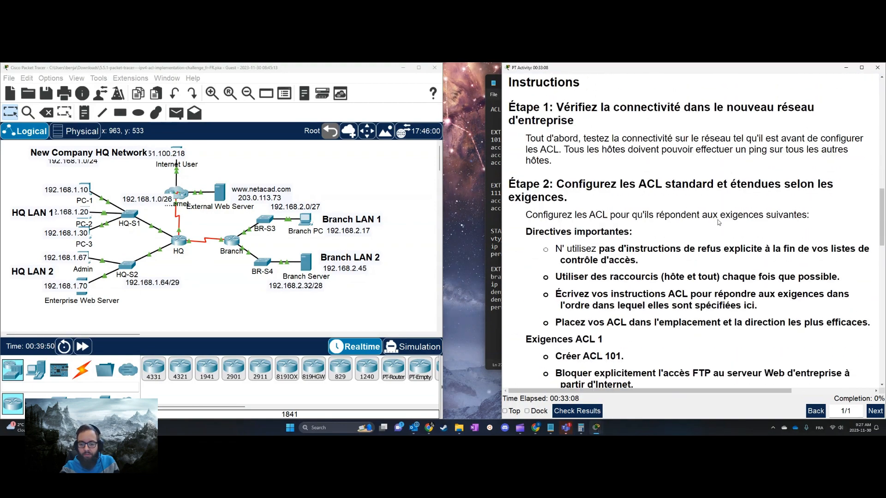
scroll(718, 223, "down", 3)
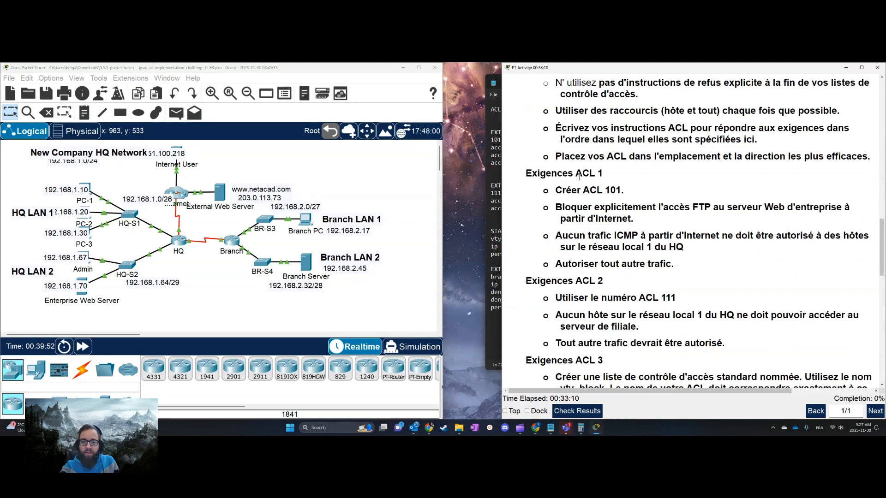
left_click_drag(566, 190, 641, 190)
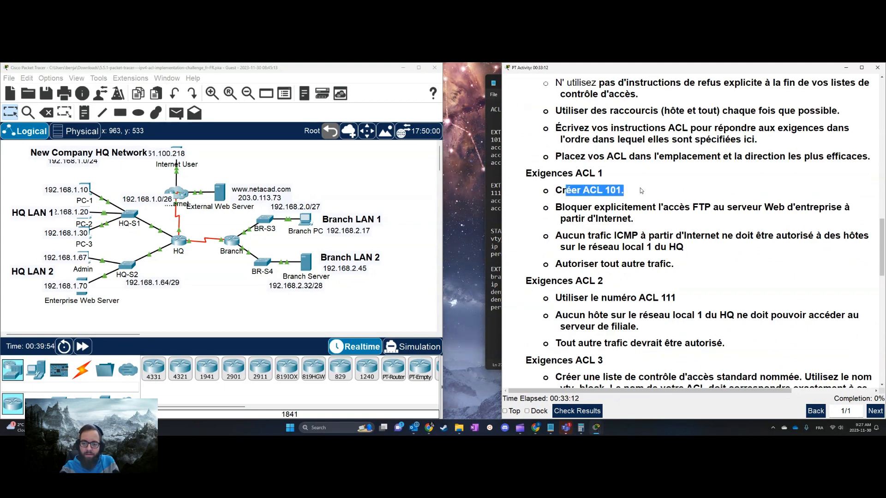
Switch back to the ACLS notes, place their window beside the instructions, and highlight the start of the internet ACL heading
left_click(494, 201)
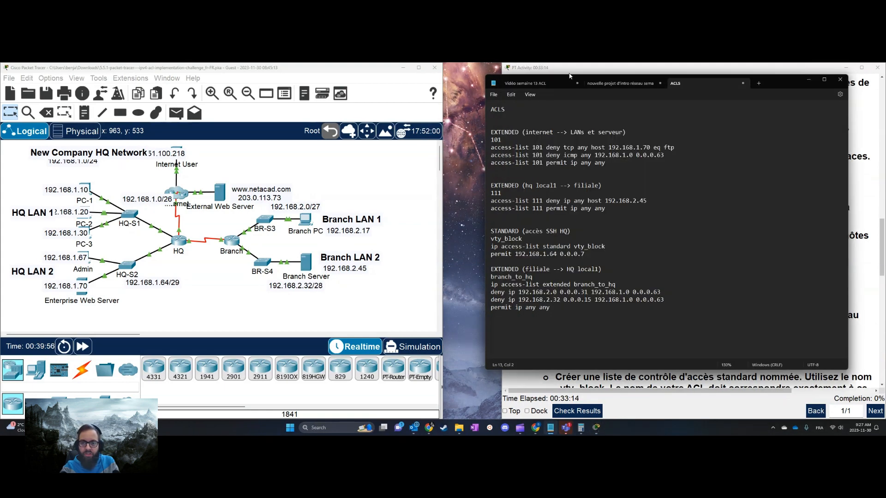
left_click_drag(737, 83, 395, 114)
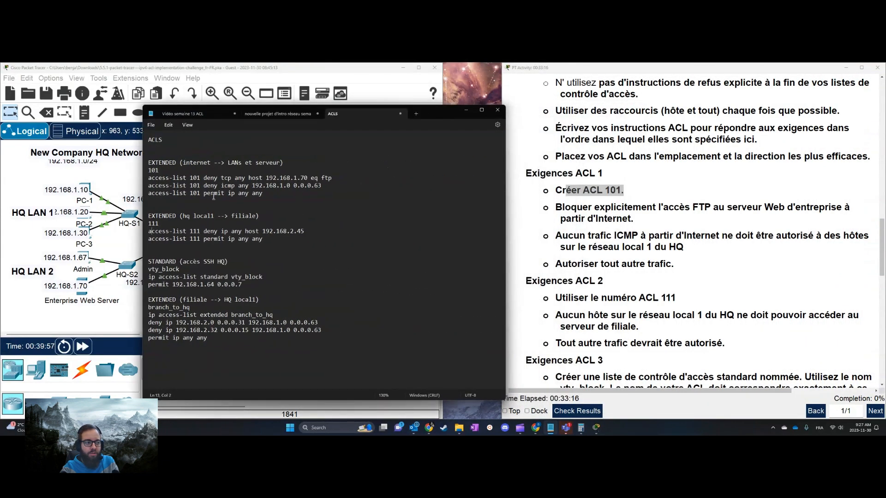
left_click_drag(152, 171, 186, 162)
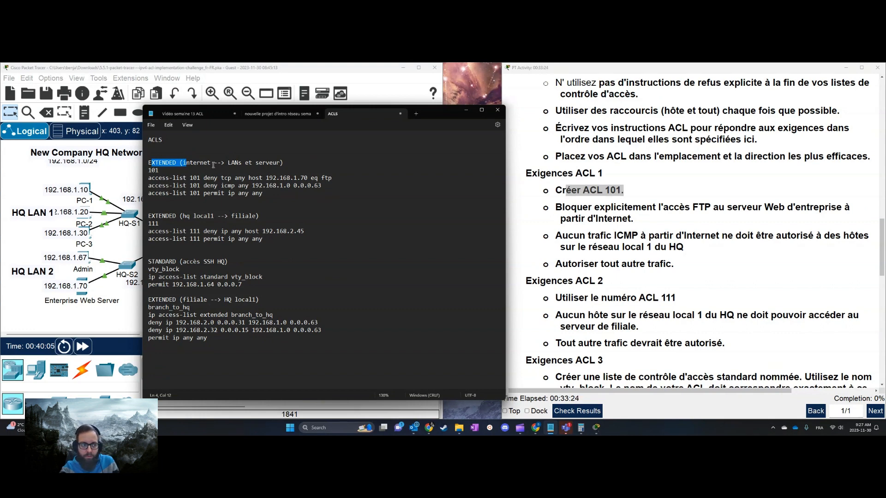
Add the line "deny INTERNET --> serveur filiale" directly under 101 in the ACLS notes
left_click(685, 220)
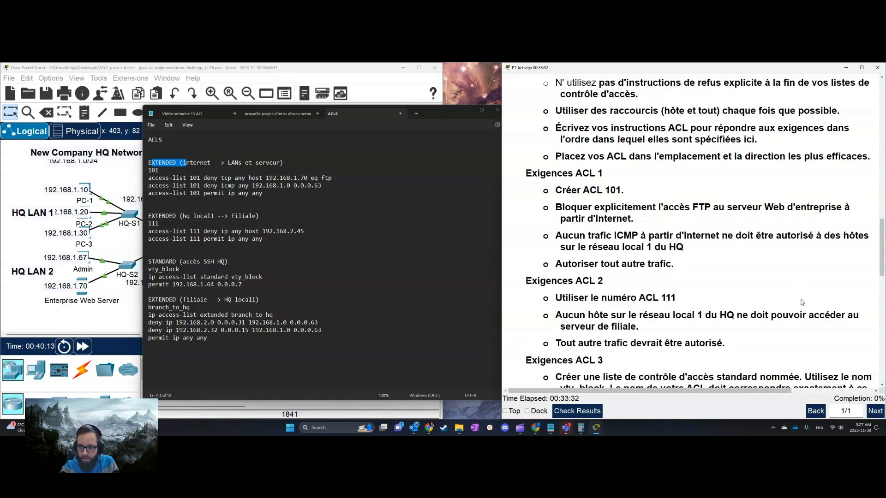
scroll(803, 300, "up", 10)
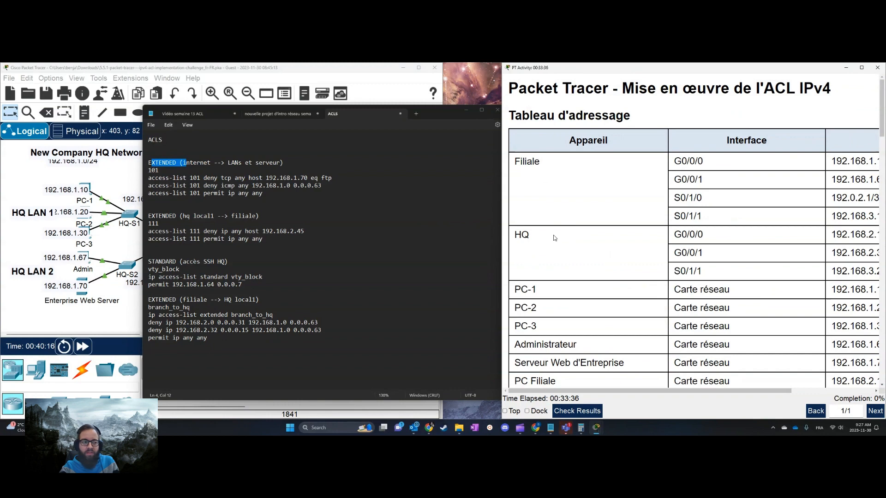
left_click(194, 172)
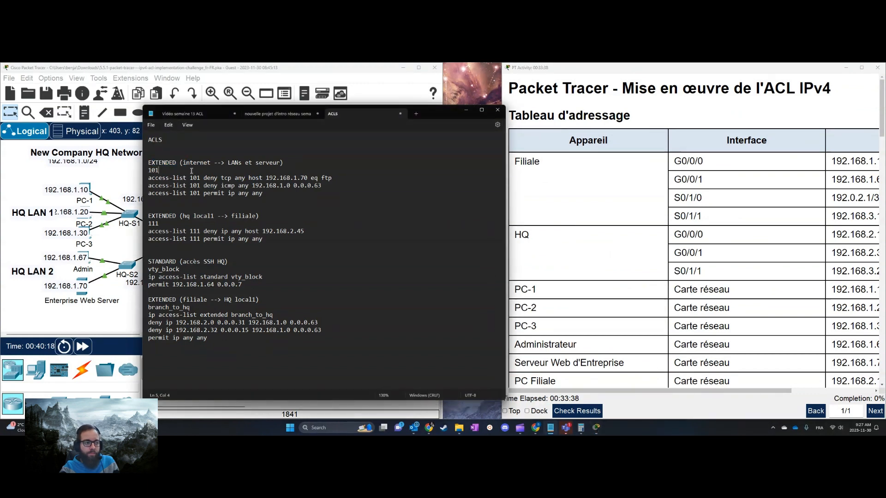
key("Return")
type("deny ")
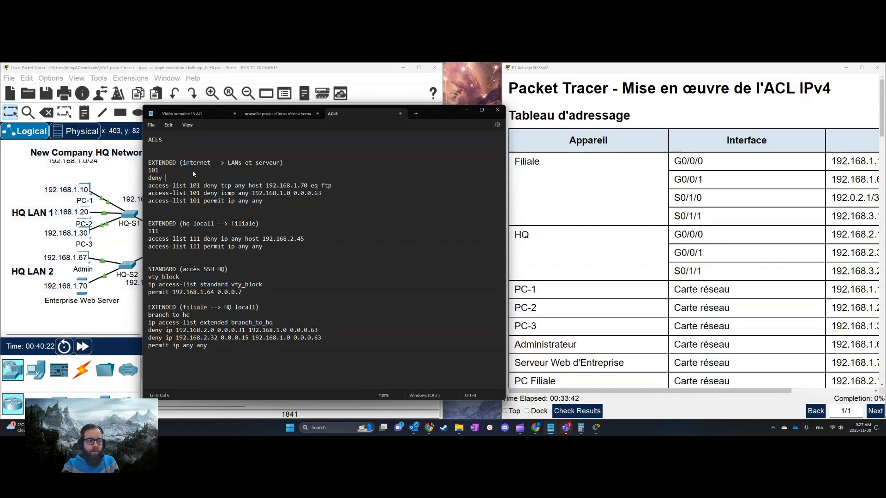
type("INTERNET -->")
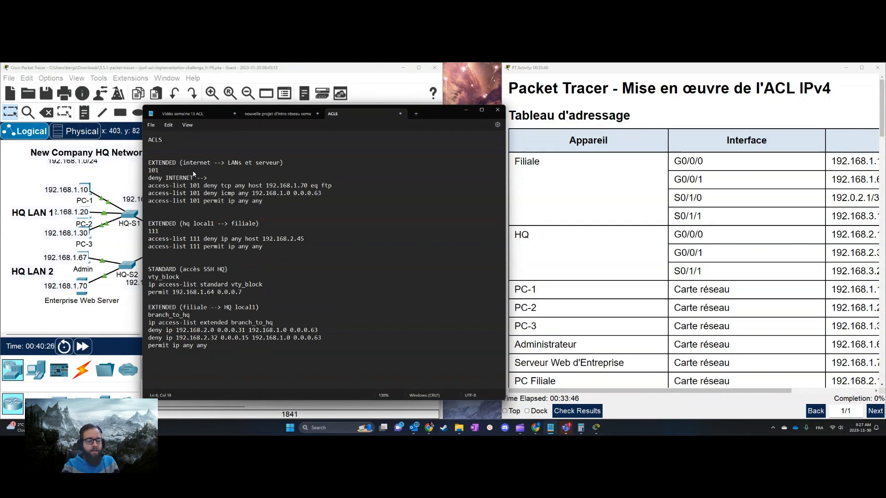
type(" serv")
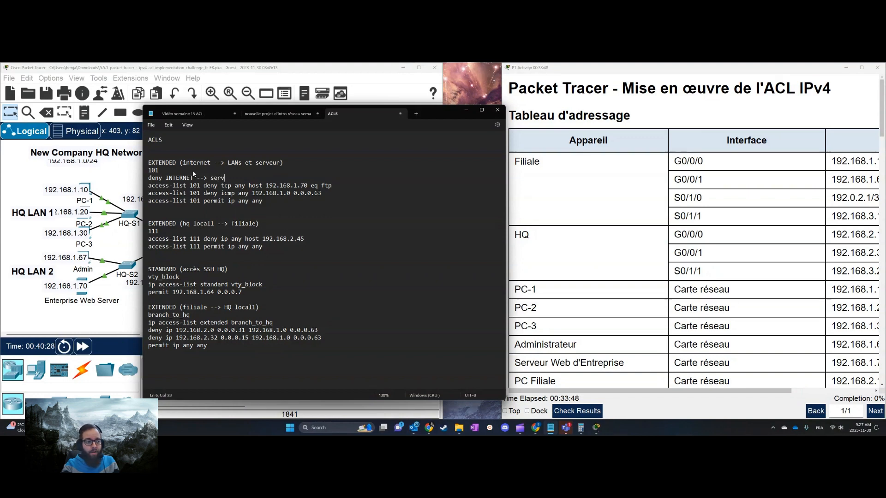
type("eur filiale")
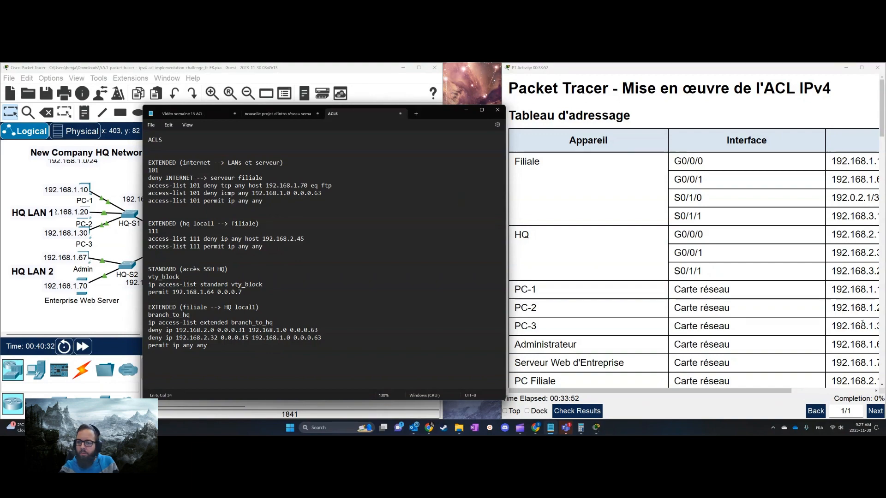
Recheck the ACL 1 requirements and change the target in the new deny line to "serveurWEB_ENT"
scroll(859, 333, "down", 3)
scroll(859, 332, "down", 10)
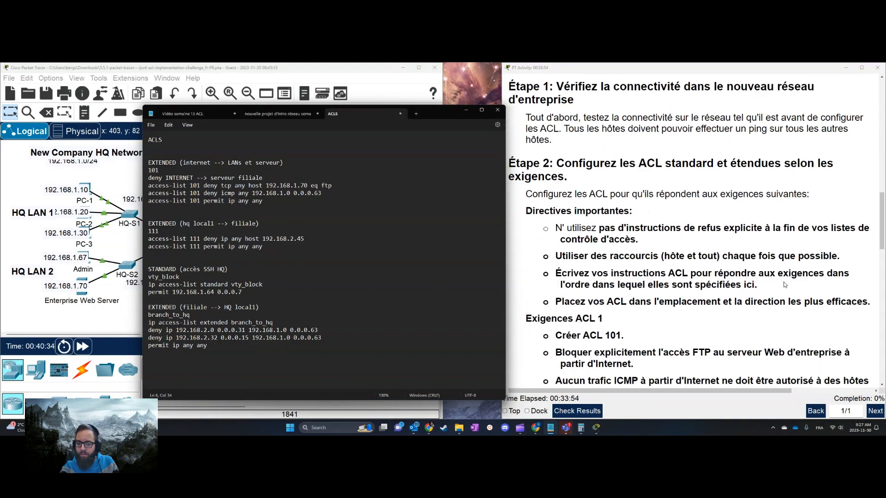
scroll(692, 257, "up", 8)
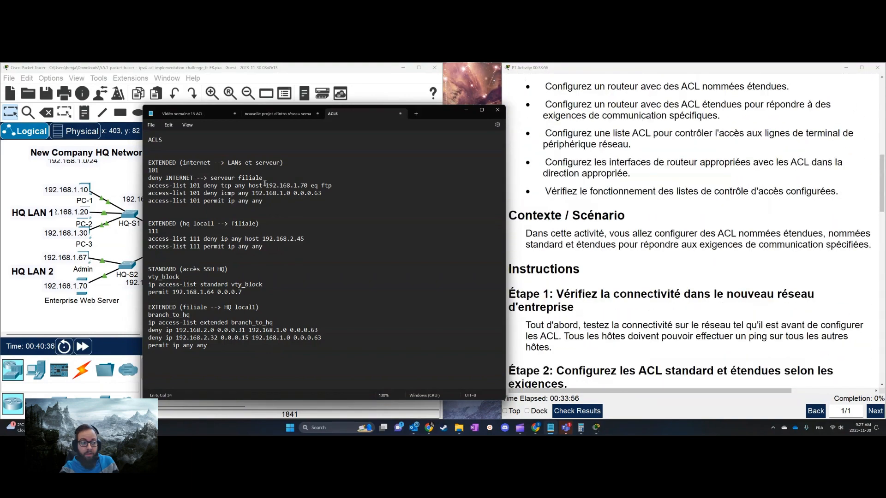
double_click(256, 180)
type("NE")
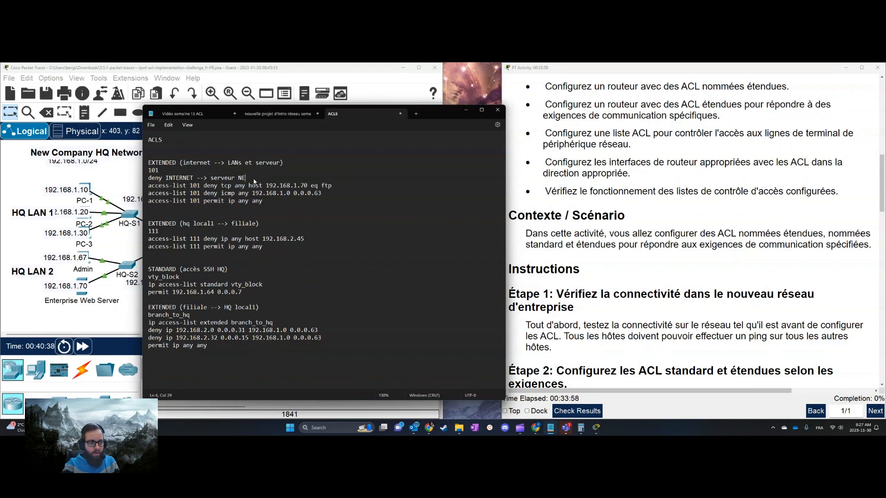
type("B")
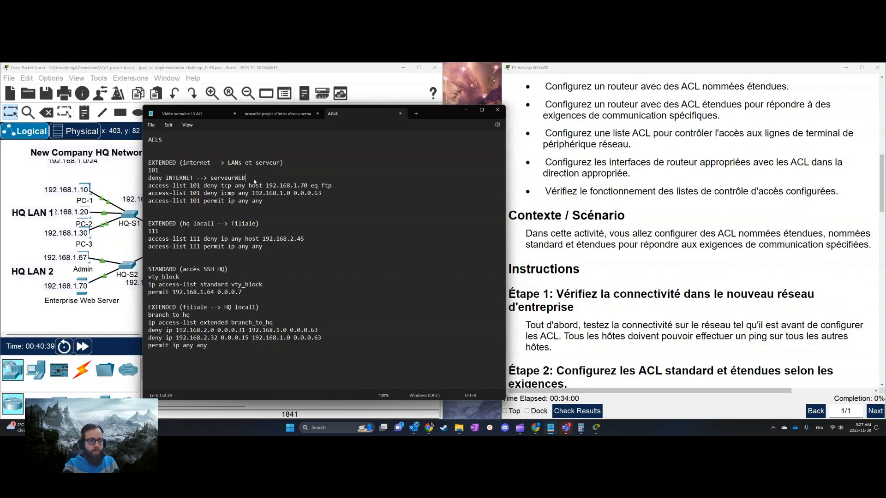
type("_ENT")
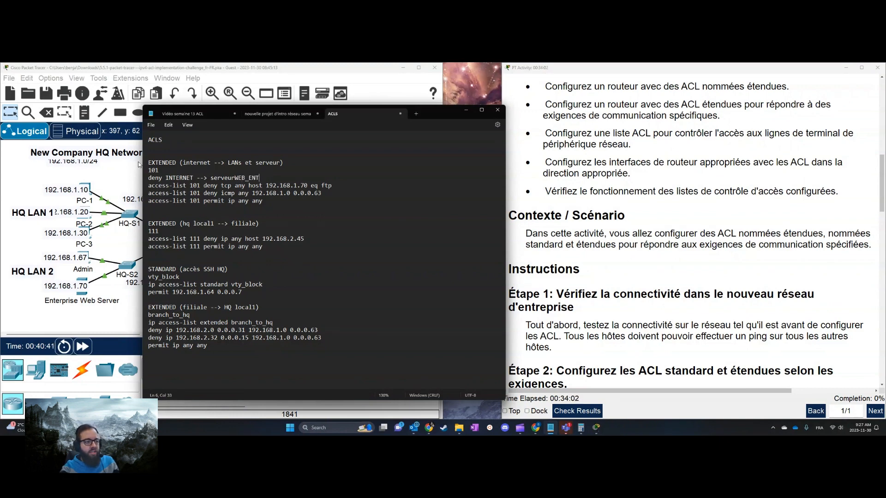
Append "FTP" to the end of the deny INTERNET line under 101
triple_click(145, 180)
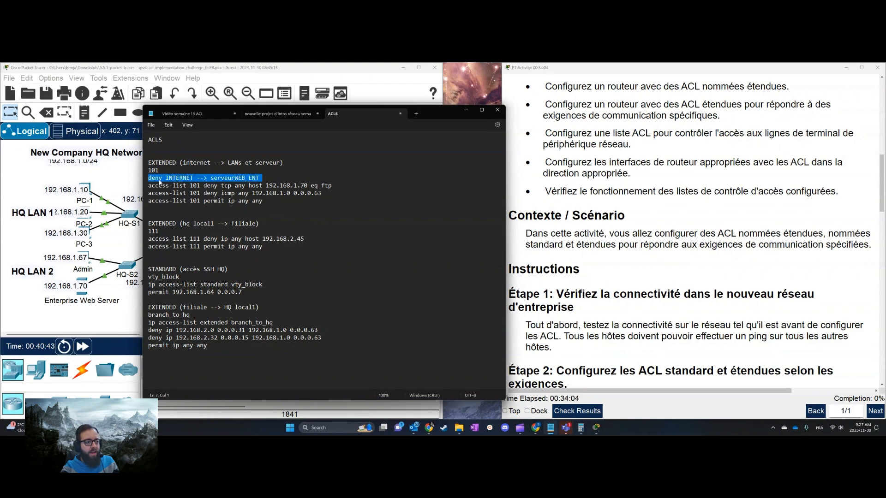
left_click(289, 180)
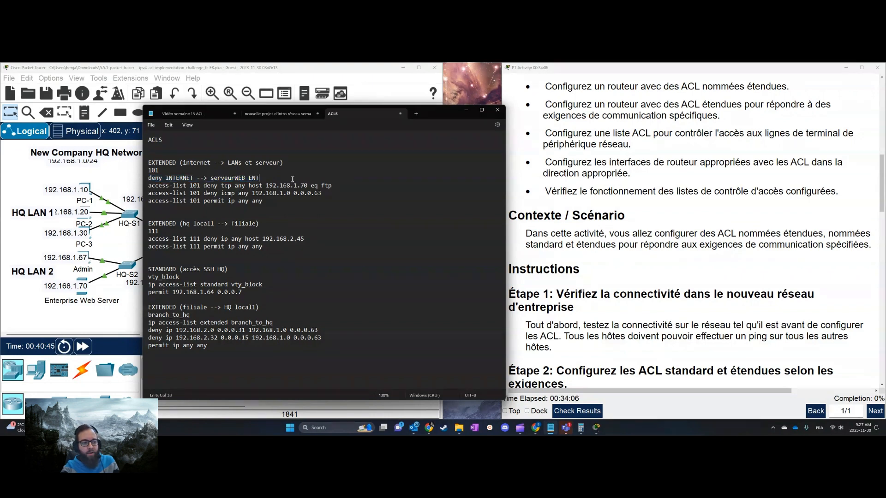
type("FTP")
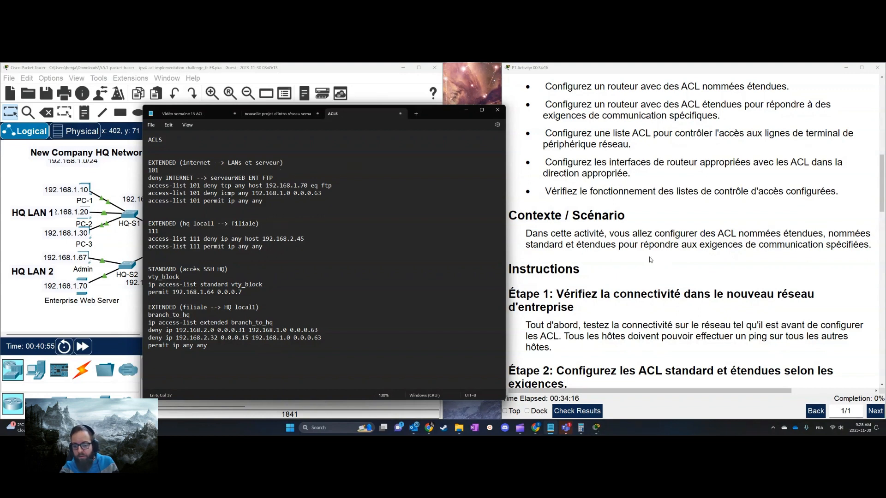
Locate and highlight the enterprise web server's IP address in the addressing table, then select "serveurWEB" in the deny line
scroll(650, 259, "up", 10)
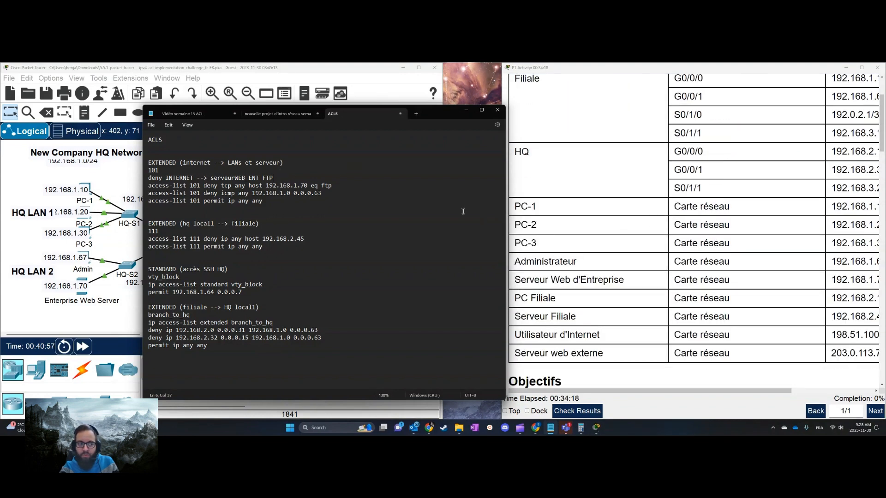
left_click_drag(655, 390, 722, 393)
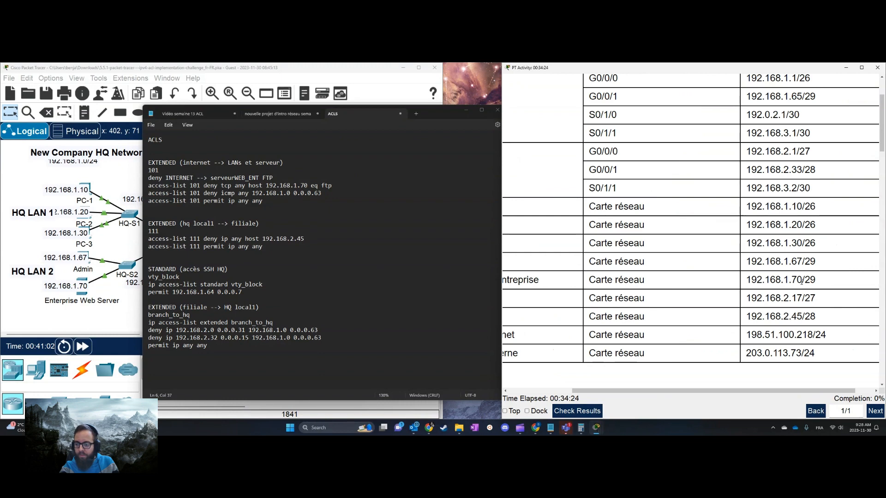
left_click_drag(802, 281, 746, 280)
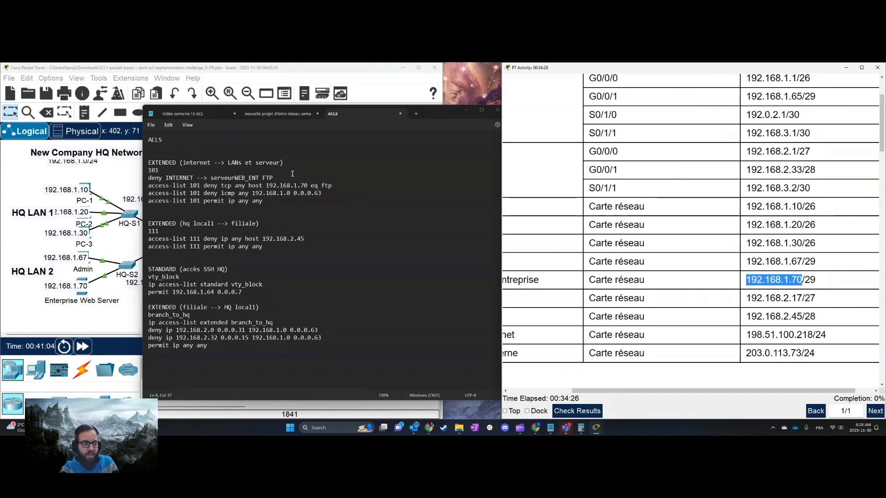
left_click(236, 180)
double_click(236, 180)
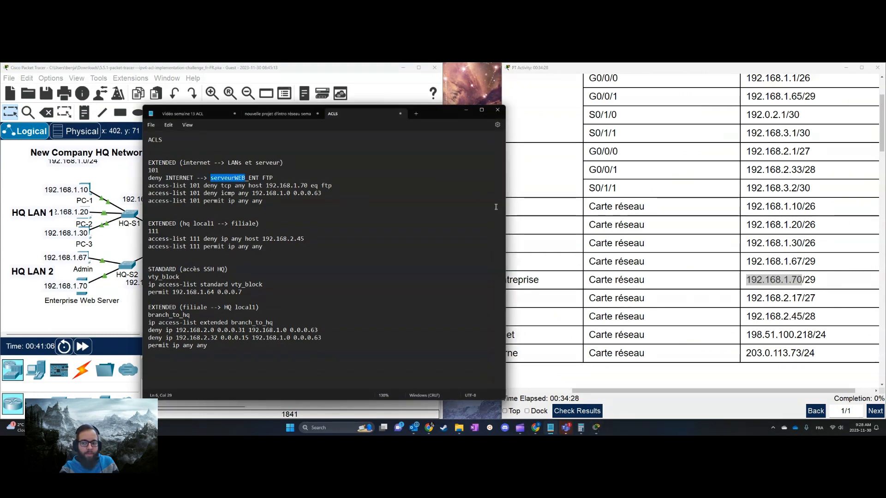
Copy the enterprise web server's address 192.168.1.70 from the addressing table over "serveurWEB" in the deny line under 101
double_click(802, 280)
double_click(801, 280)
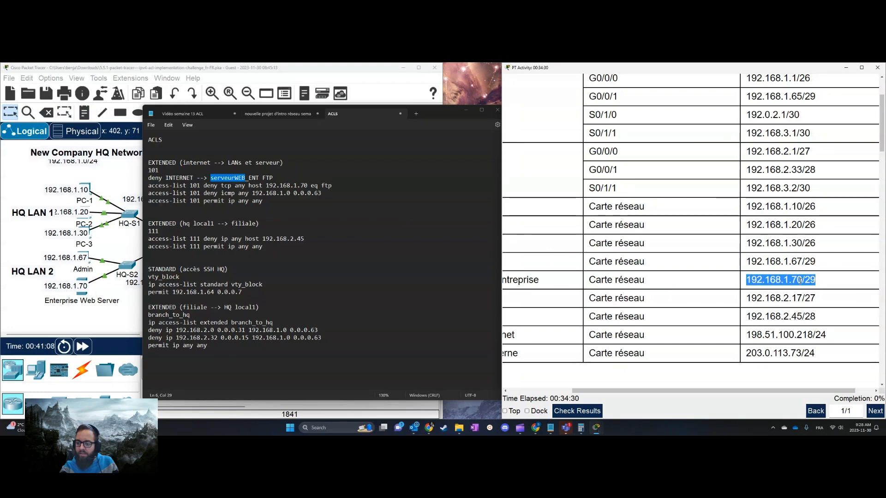
double_click(794, 279)
key("ctrl+c")
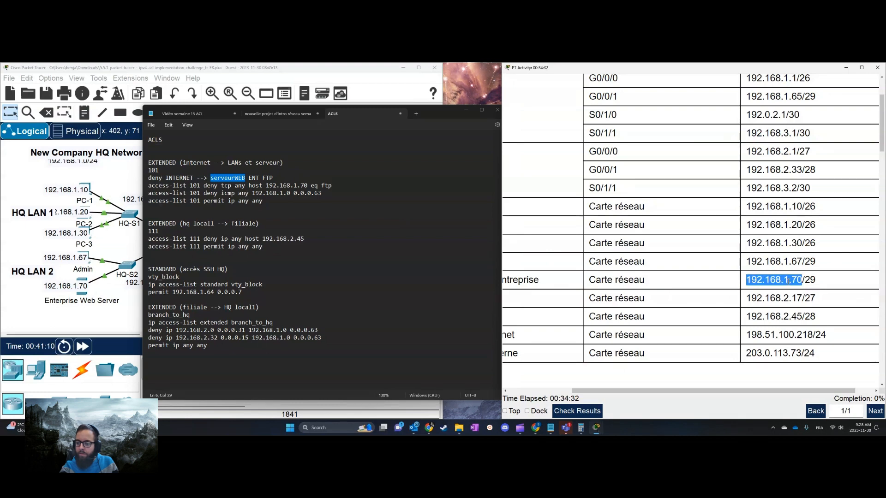
left_click(236, 180)
triple_click(236, 180)
left_click(237, 180)
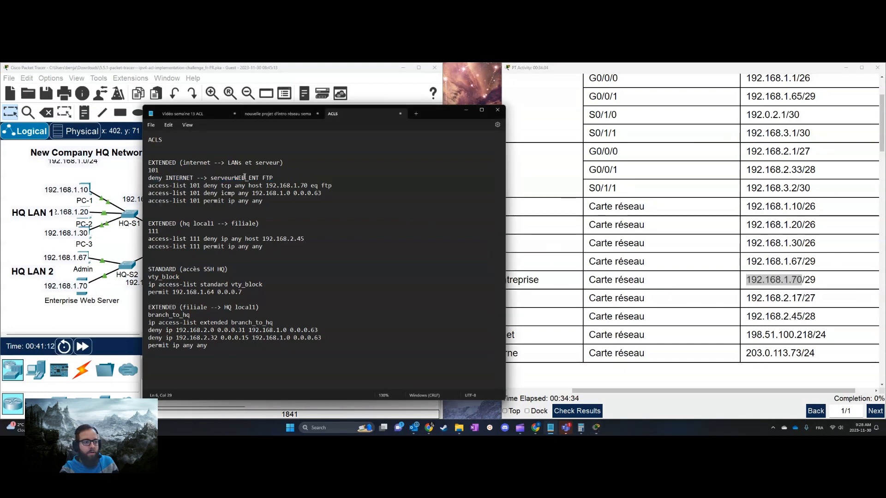
left_click_drag(210, 179, 245, 179)
key("ctrl+v")
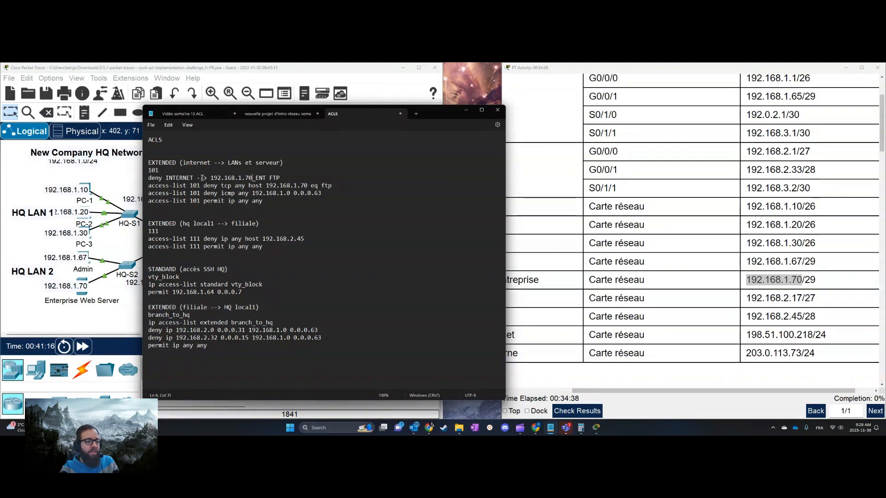
Check the Internet hosts in the addressing table and replace "INTERNET" with "any" in the deny line under 101
double_click(184, 179)
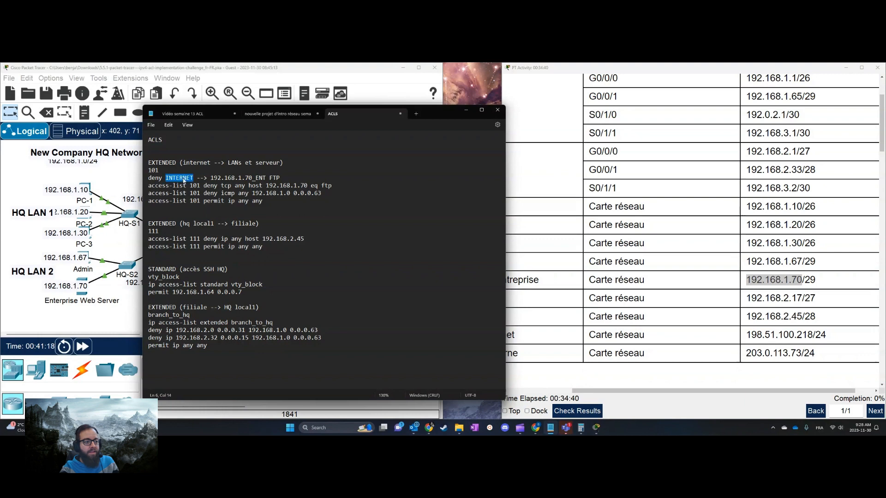
left_click(651, 389)
mouse_move(652, 389)
left_mouse_down()
mouse_move(574, 390)
mouse_move(643, 390)
left_mouse_up()
left_click_drag(749, 335, 802, 336)
left_click(831, 339)
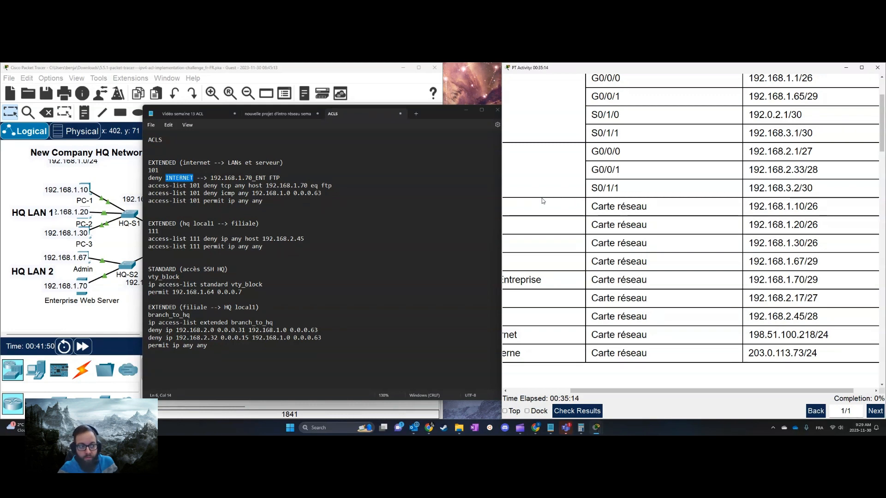
double_click(178, 177)
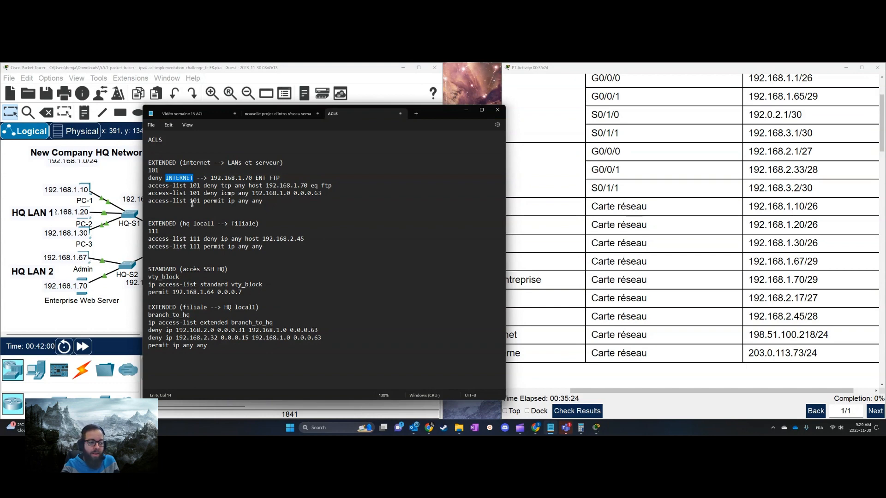
type("any")
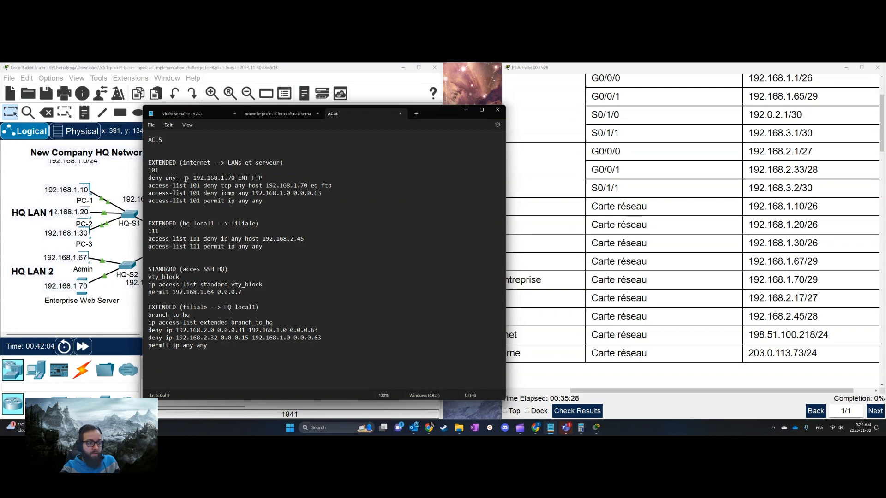
Remove "_ENT" after 192.168.1.70 in the deny line and insert "host" before the address
left_click_drag(189, 178, 180, 178)
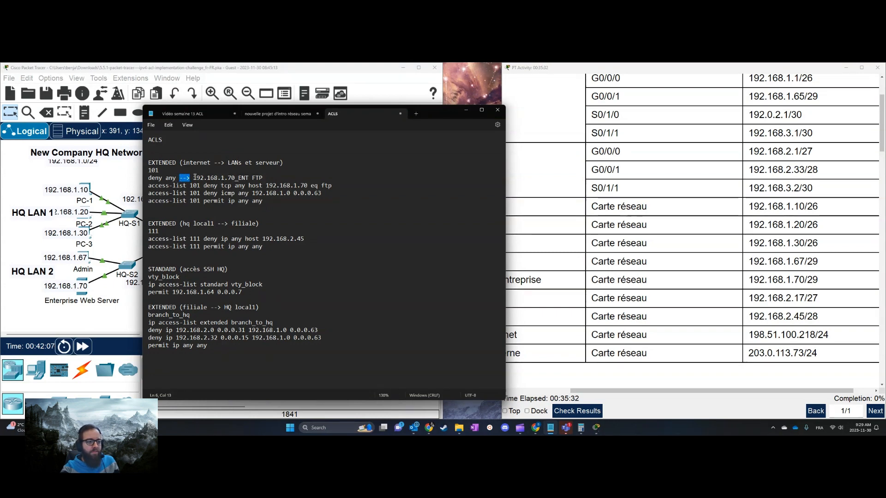
left_click_drag(249, 178, 235, 178)
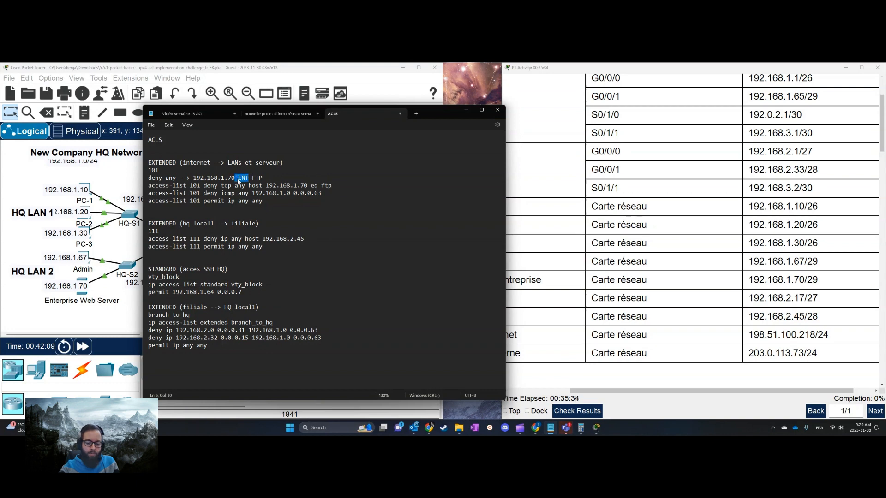
key("BackSpace")
key("Left")
key("Left")
key("Left")
key("Left")
key("Left")
key("Left")
key("Left")
key("Left")
key("Left")
key("Left")
key("Left")
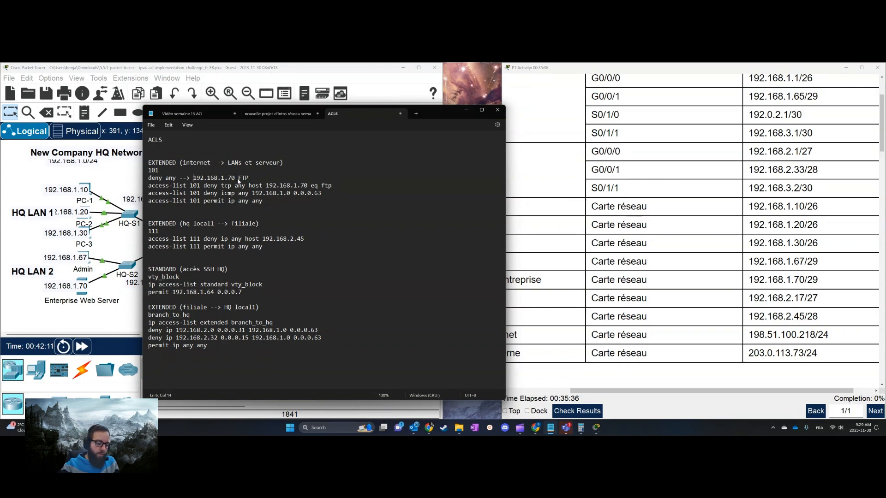
type("host")
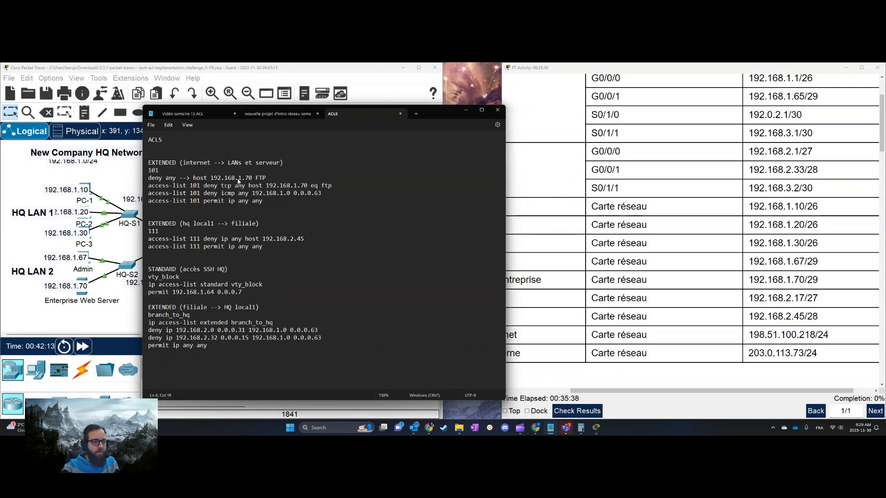
Change "FTP" to lowercase "ftp" in the deny line and insert the protocol "tcp" after "deny"
double_click(260, 177)
type("ftp")
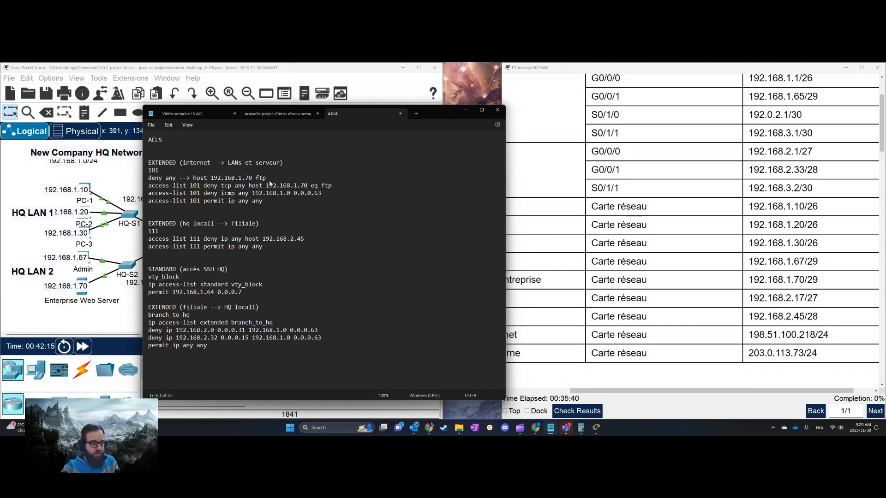
double_click(180, 178)
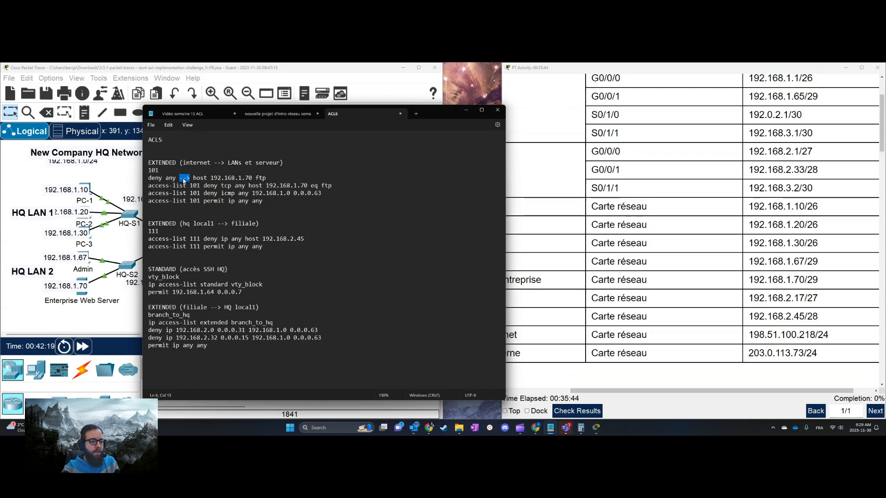
double_click(261, 178)
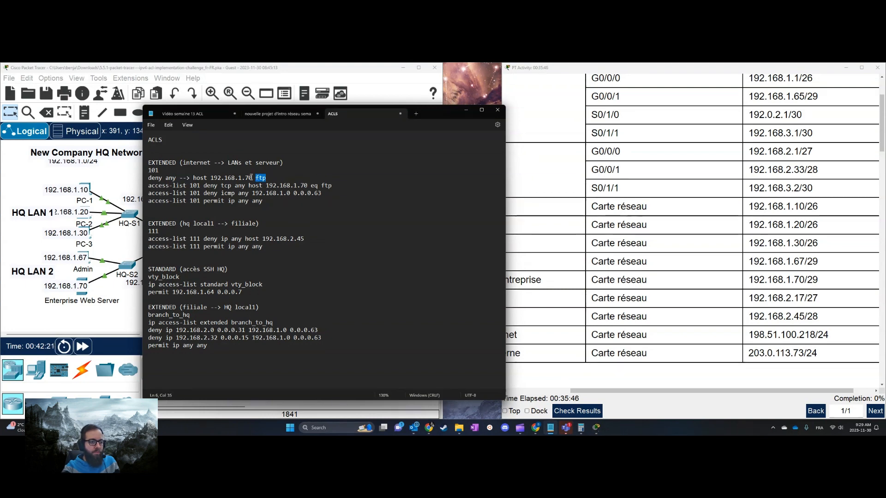
left_click(163, 178)
type("tcp")
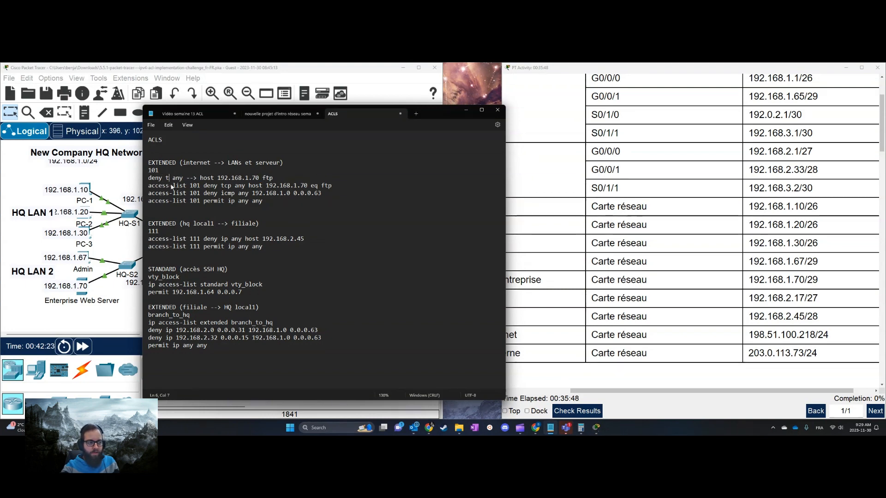
Delete the arrow between "any" and "host" in the deny tcp line and insert "eq" before "ftp"
key("Right")
key("Right")
key("Right")
key("Right")
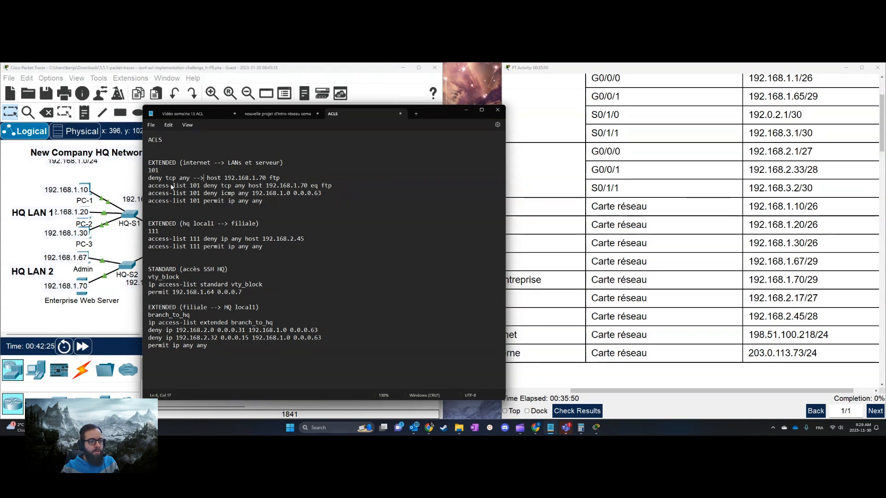
key("Right")
key("Delete")
key("Delete")
key("Delete")
key("Delete")
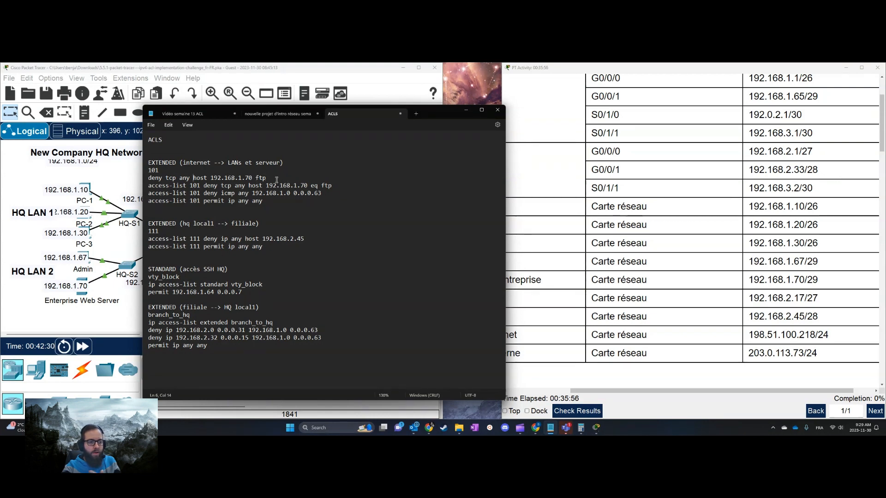
type("eq")
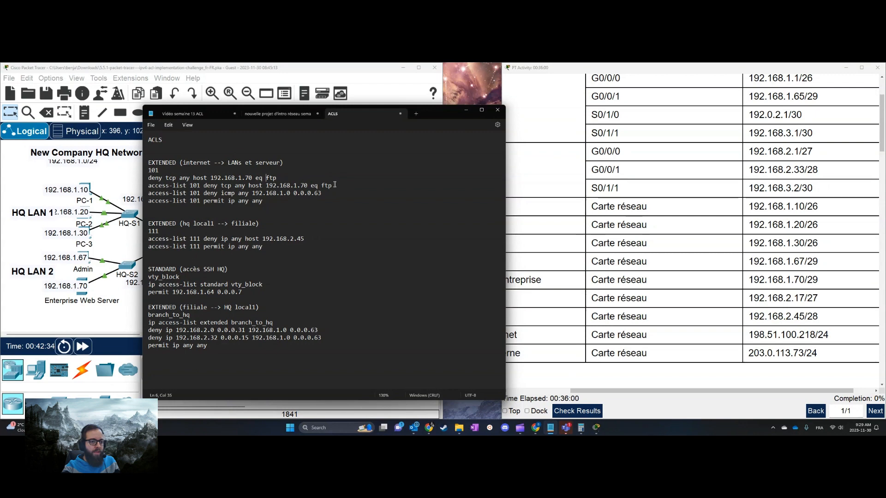
Compare the drafted deny tcp line with the prepared access-list 101 statement and add a blank line below the draft
left_click_drag(334, 186, 149, 185)
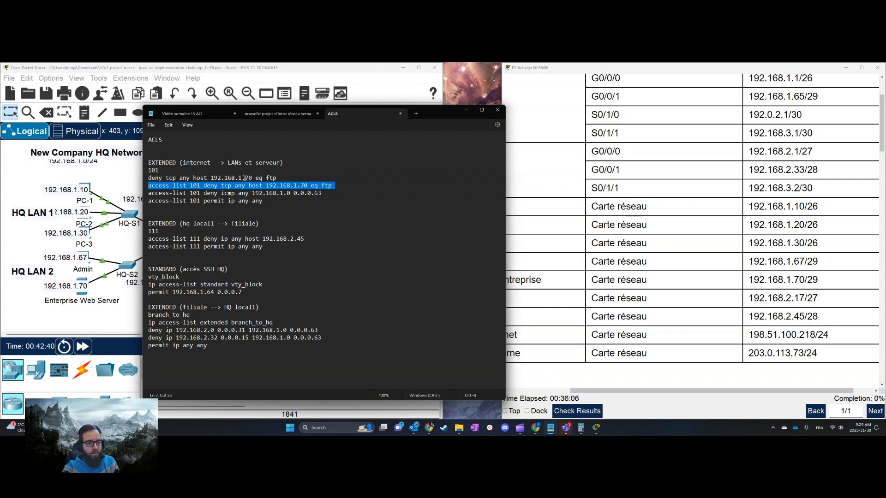
left_click(328, 178)
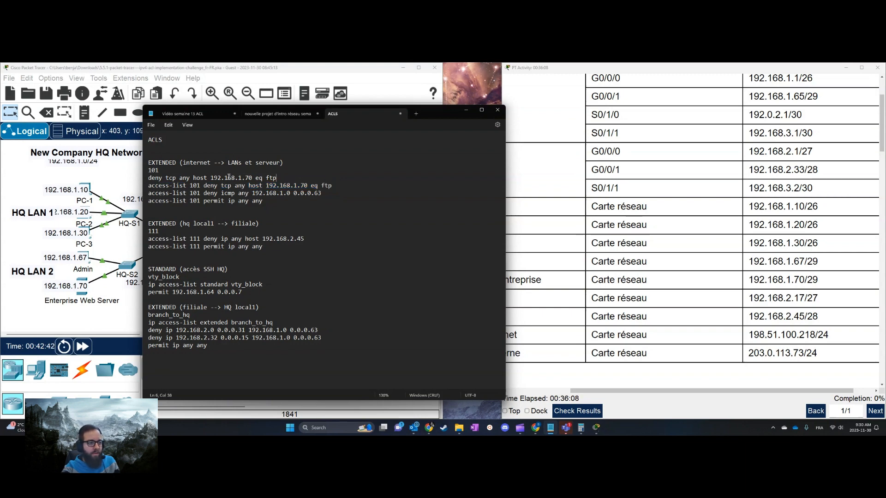
left_click_drag(197, 186, 155, 186)
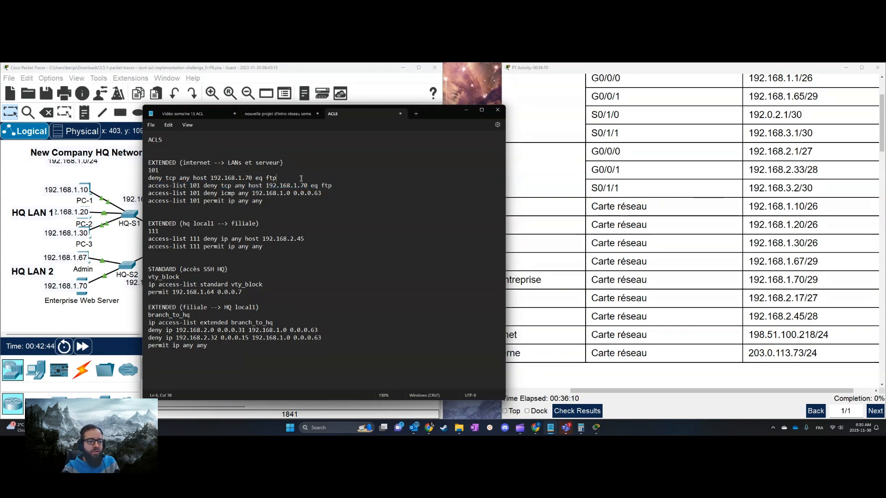
left_click_drag(277, 178, 145, 178)
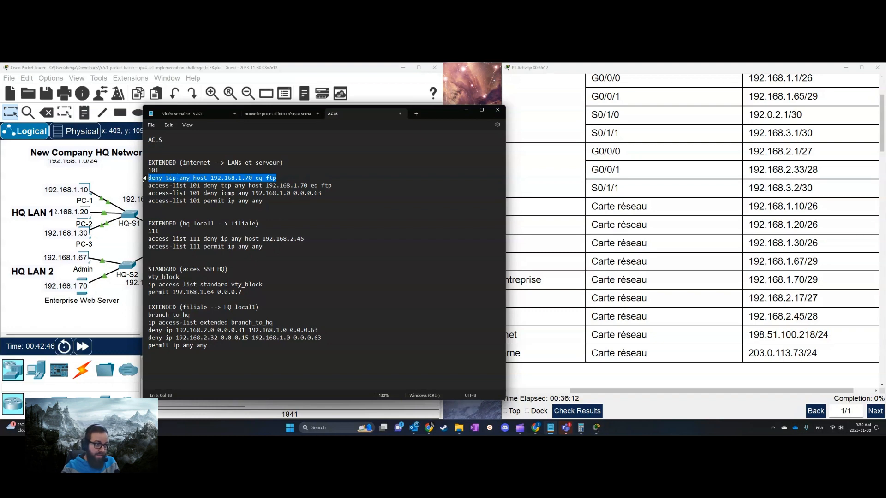
key("End")
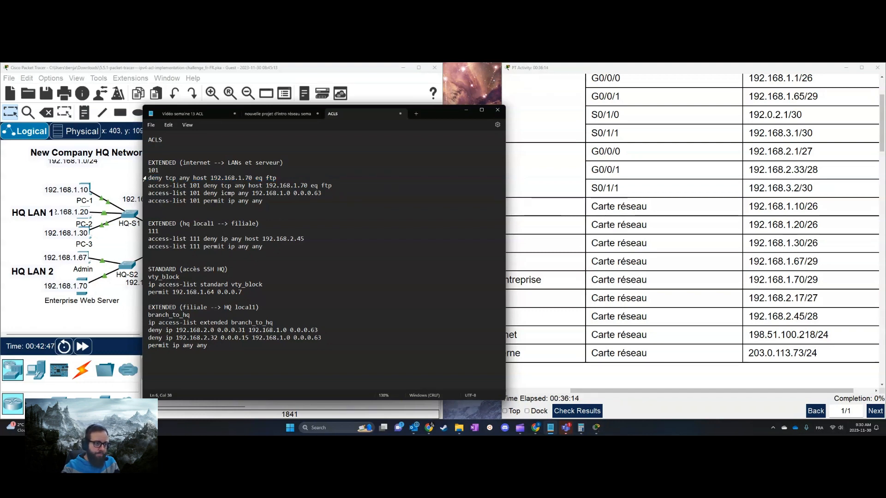
key("Return")
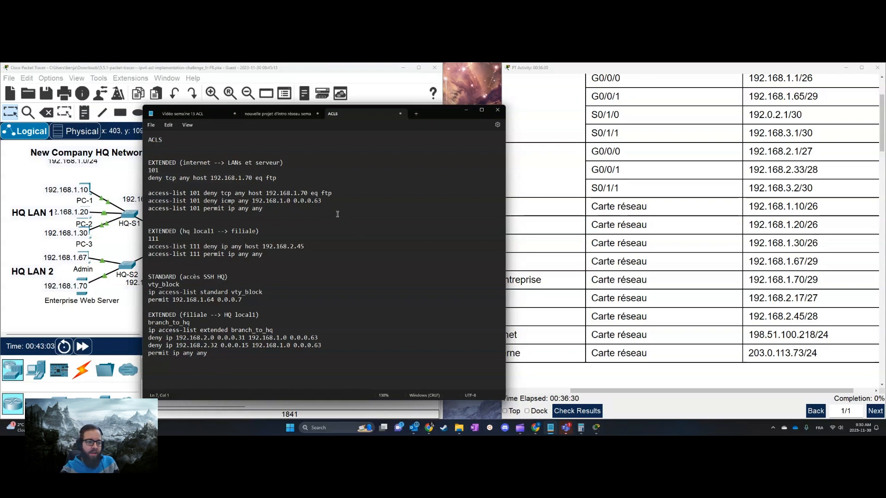
Review the ICMP rule in the ACL 1 requirements and examine HQ LAN 1 in the network topology
left_click(295, 179)
left_click(752, 277)
scroll(752, 277, "down", 10)
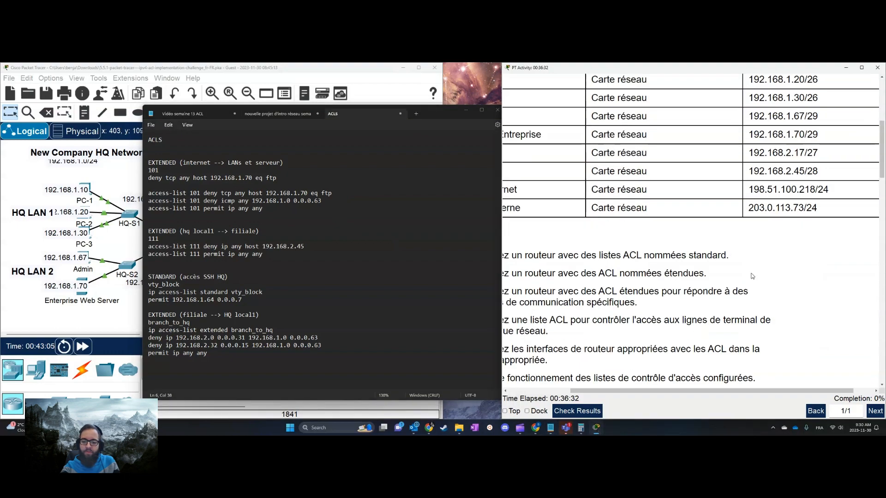
scroll(640, 267, "left", 4)
scroll(639, 273, "down", 6)
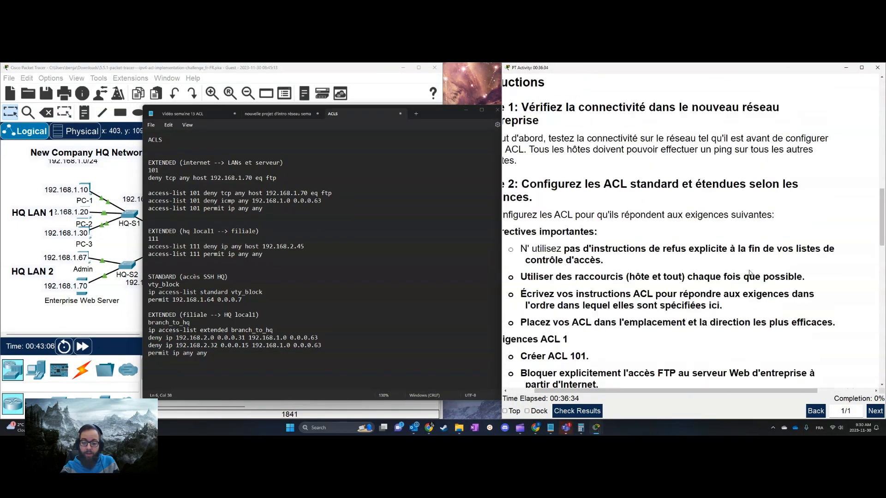
scroll(607, 266, "down", 3)
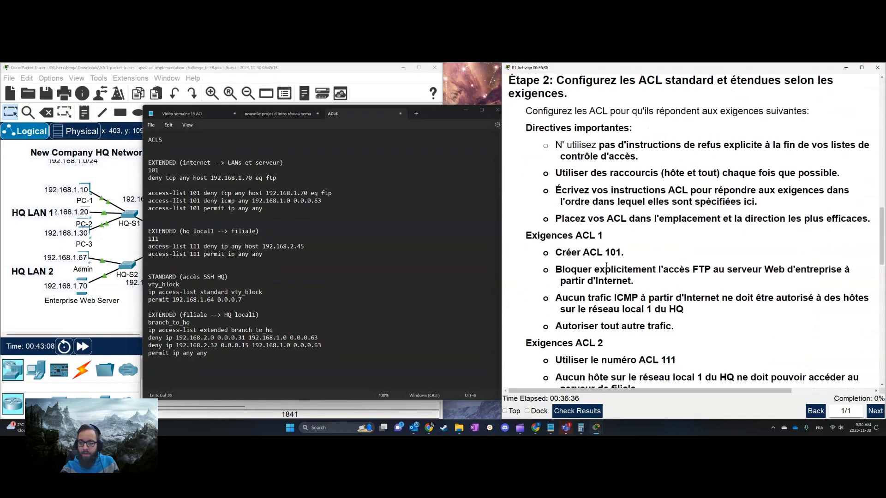
left_click_drag(684, 310, 571, 300)
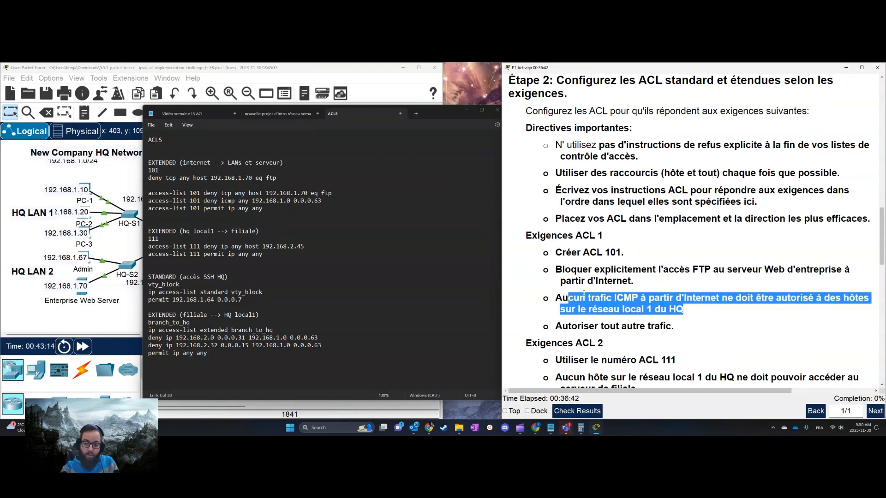
left_click(658, 309)
scroll(789, 324, "up", 10)
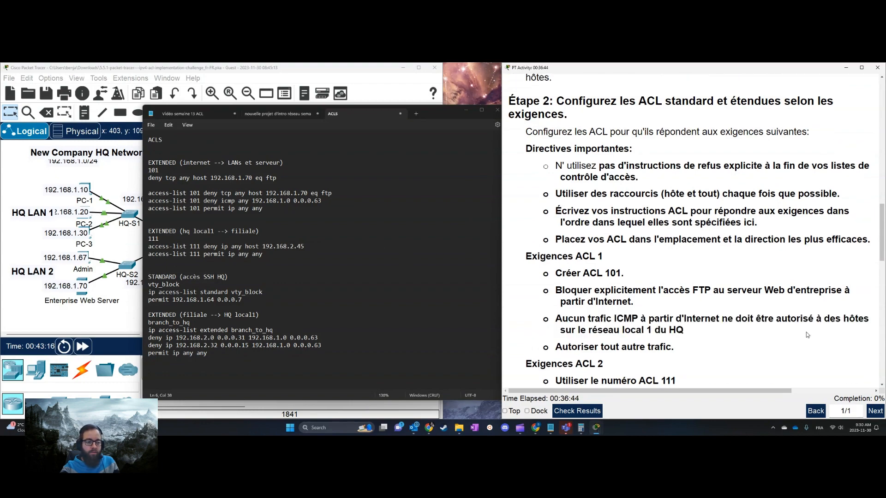
scroll(789, 323, "down", 8)
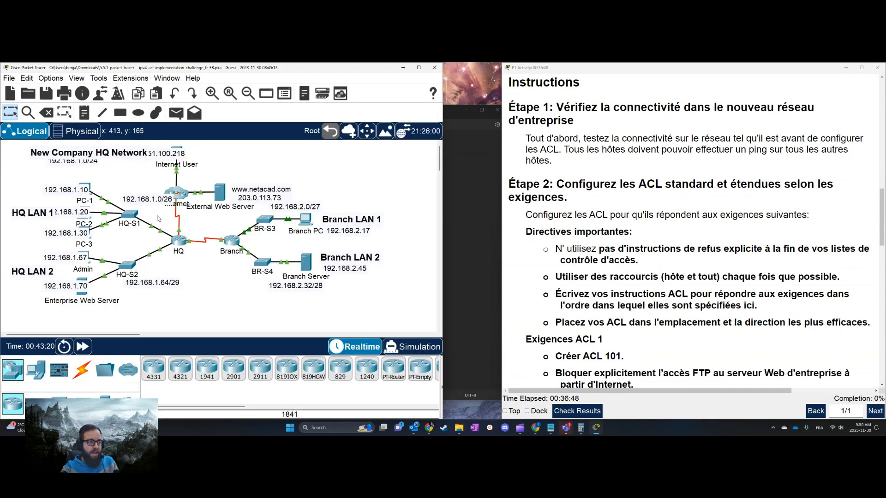
left_click(81, 221)
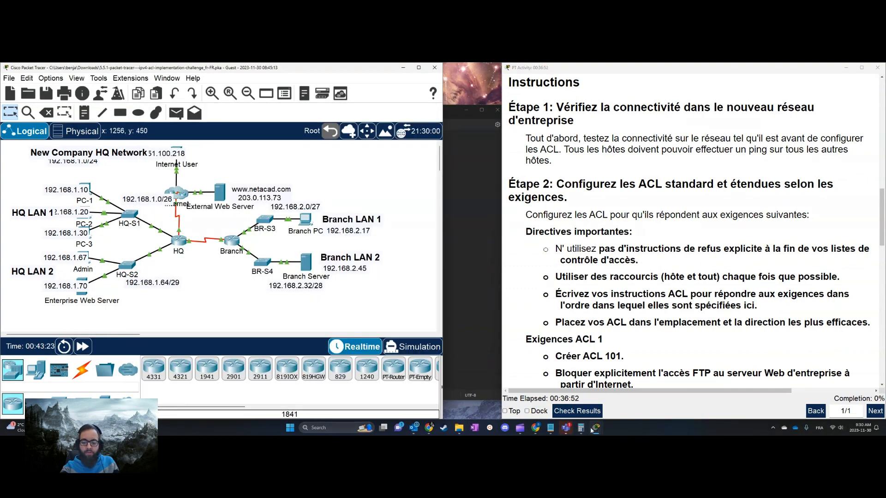
Bring the ACLS notes back beside the topology and highlight "icmp" in the access-list 101 deny icmp statement
left_click(552, 428)
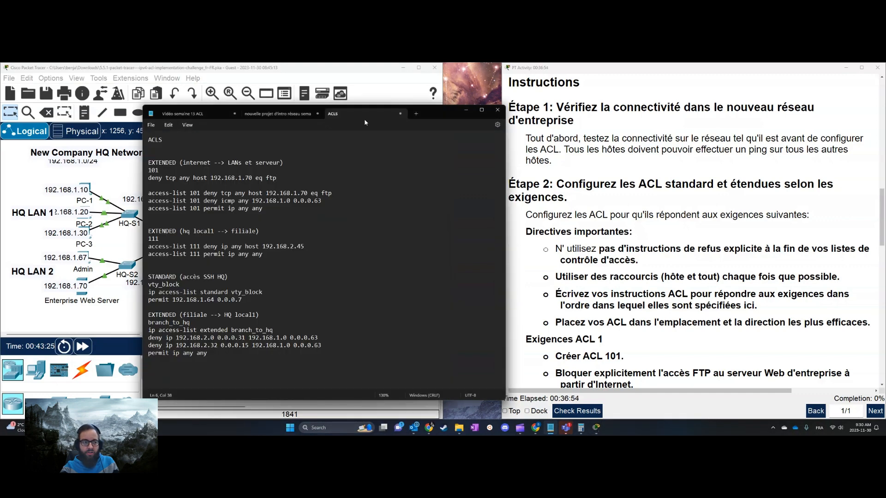
left_click_drag(365, 122, 612, 122)
left_click(489, 206)
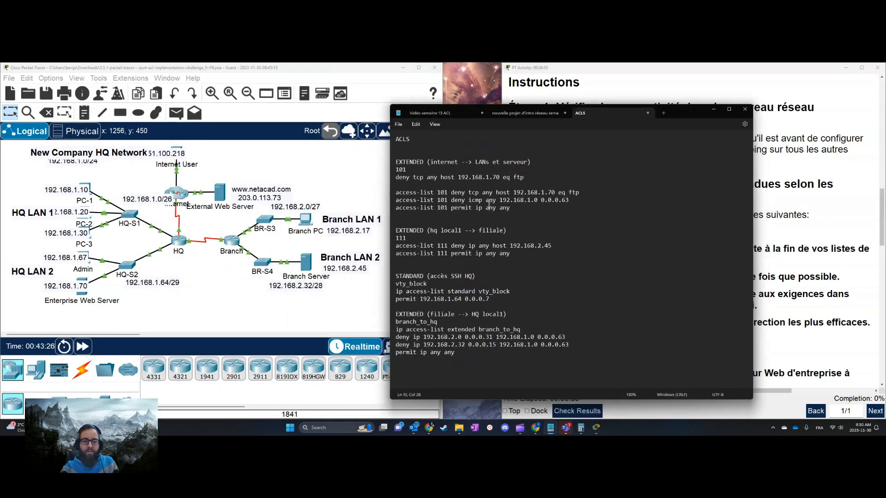
double_click(455, 199)
left_click_drag(466, 200, 487, 200)
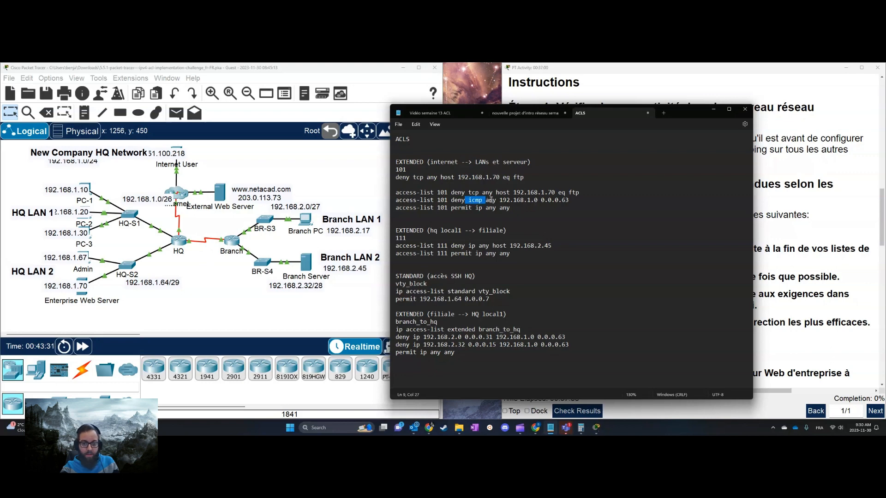
Highlight the destination network 192.168.1.0 and its wildcard mask 0.0.0.63 in the access-list 101 deny icmp statement
left_click(490, 200)
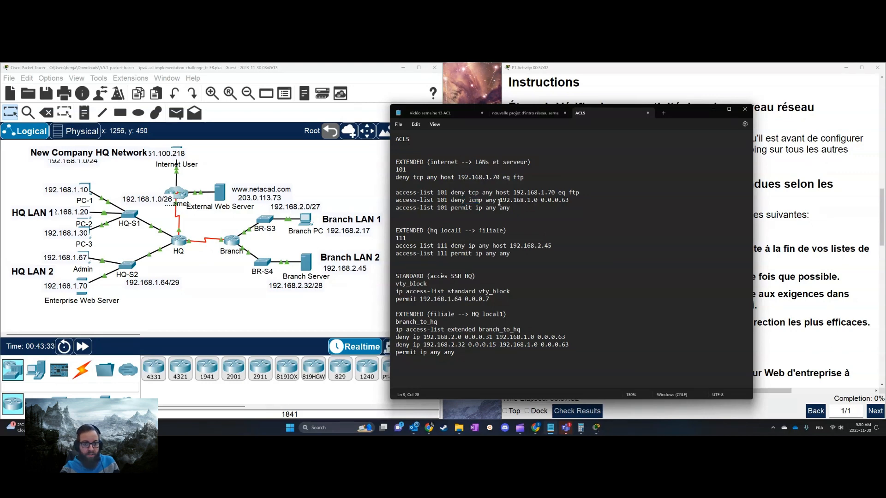
left_click_drag(500, 200, 539, 199)
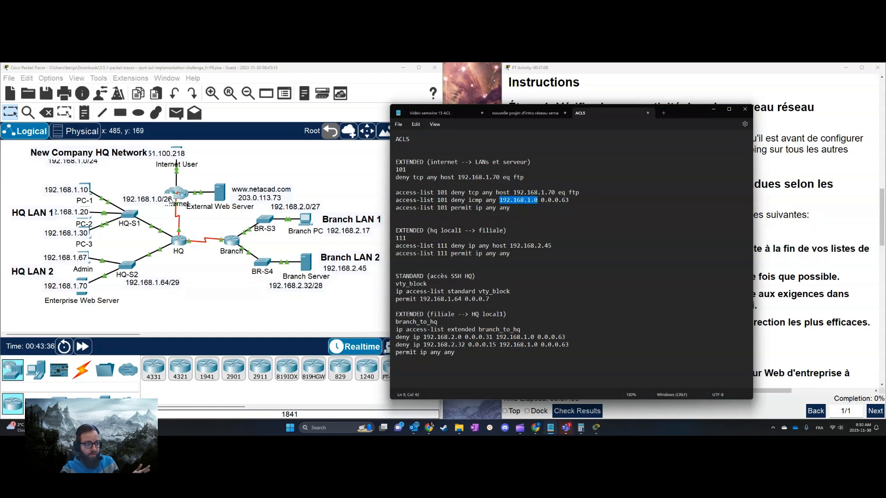
left_click_drag(578, 203, 542, 202)
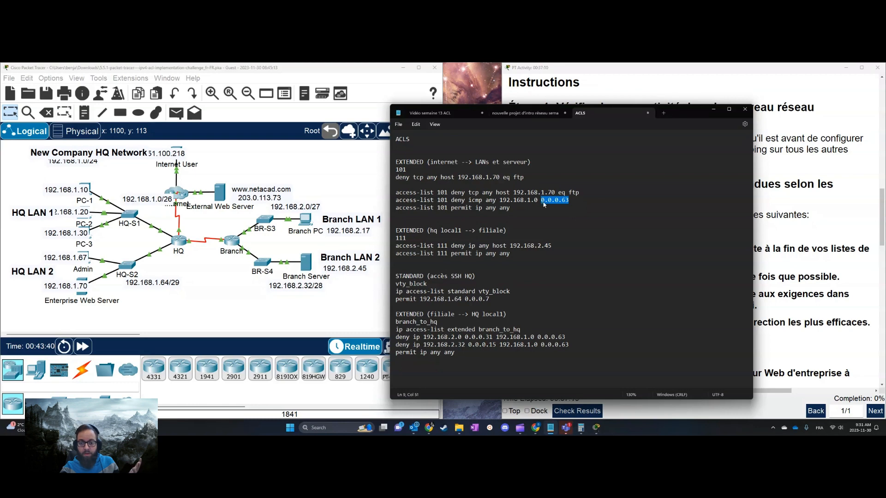
left_click(568, 201)
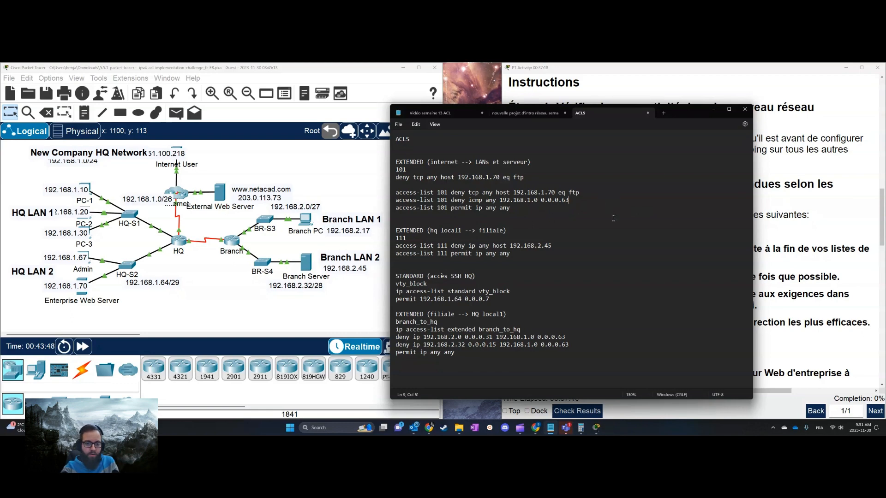
Check the ACL 1 requirements in the instructions and copy the three access-list 101 statements from the ACLS notes
left_click(837, 230)
scroll(638, 292, "down", 3)
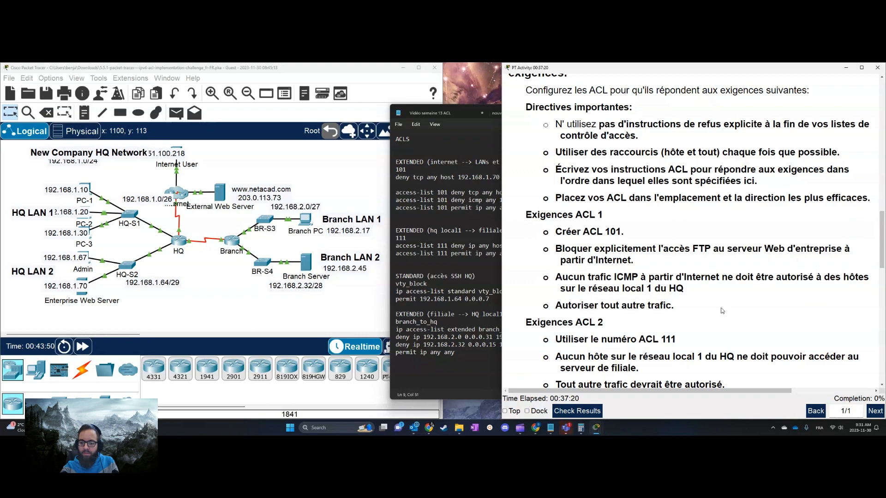
left_click(477, 234)
left_click_drag(512, 210, 400, 209)
left_click_drag(580, 211, 400, 195)
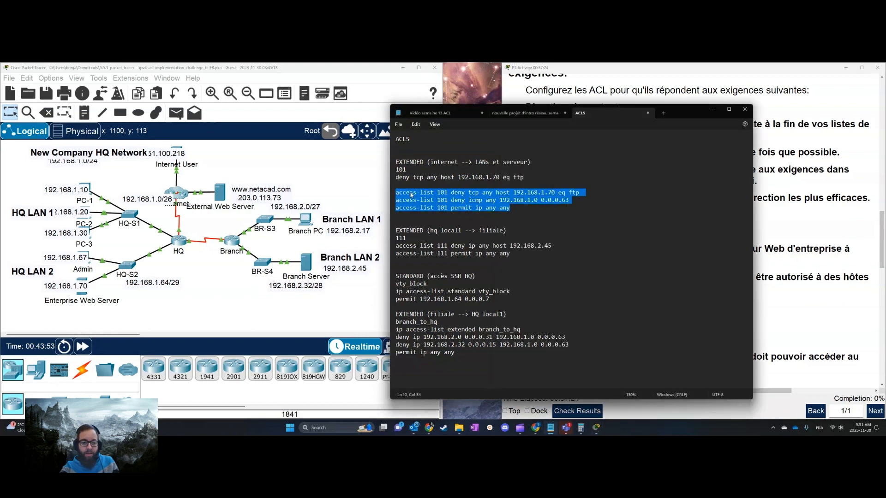
right_click(411, 195)
left_click(430, 215)
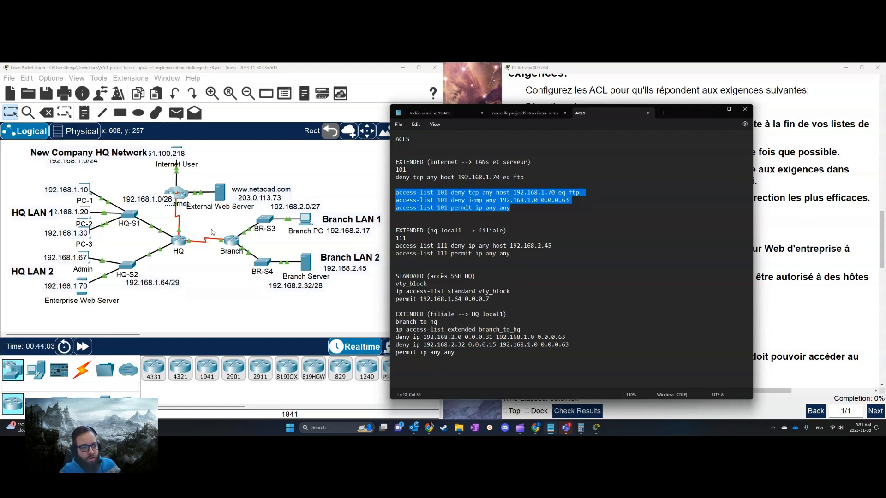
Open the HQ router's command line at a fresh configuration prompt and reposition its window to uncover more of the topology
left_click(180, 242)
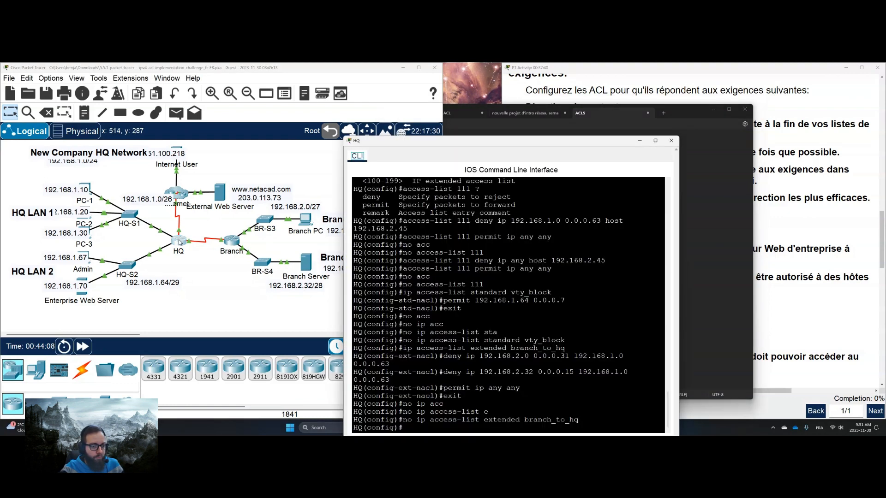
key("Return")
key("Return")
key("Return")
key("Return")
key("Return")
key("Return")
key("Return")
key("Return")
key("Return")
key("Return")
key("Return")
key("Return")
key("Return")
key("Return")
key("Return")
key("Return")
key("Return")
key("Return")
key("Return")
key("Return")
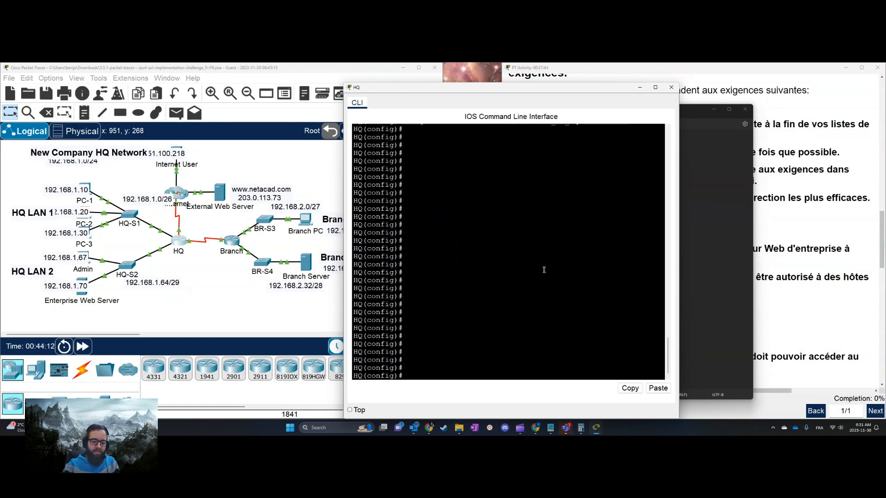
left_click_drag(507, 89, 542, 76)
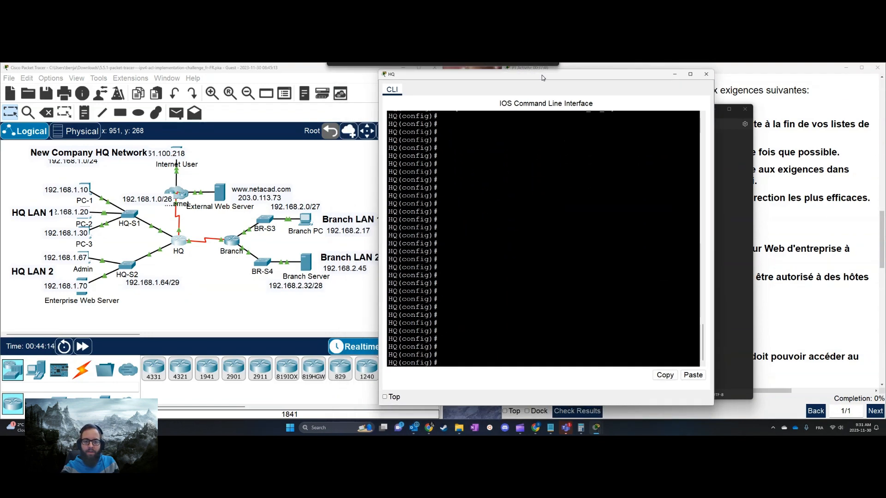
Paste the copied access-list 101 deny tcp, deny icmp and permit ip statements into HQ's configuration and run them
left_click(505, 204)
left_click(494, 348)
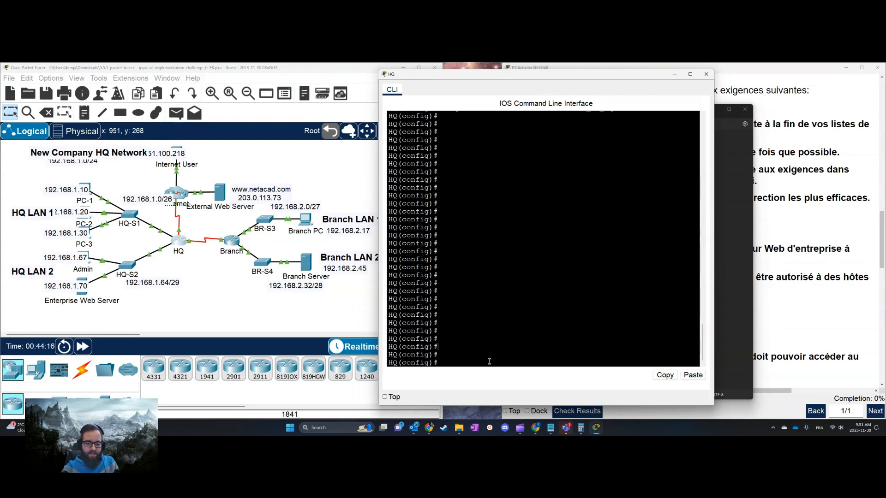
right_click(475, 364)
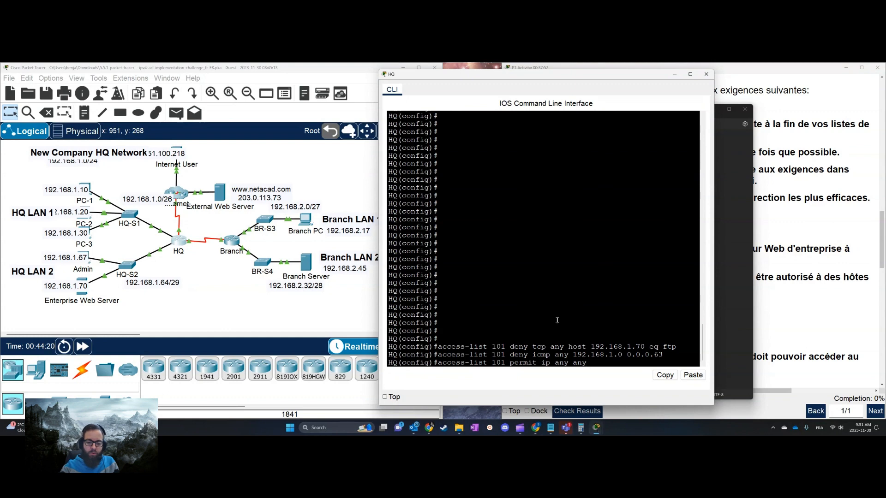
key("Return")
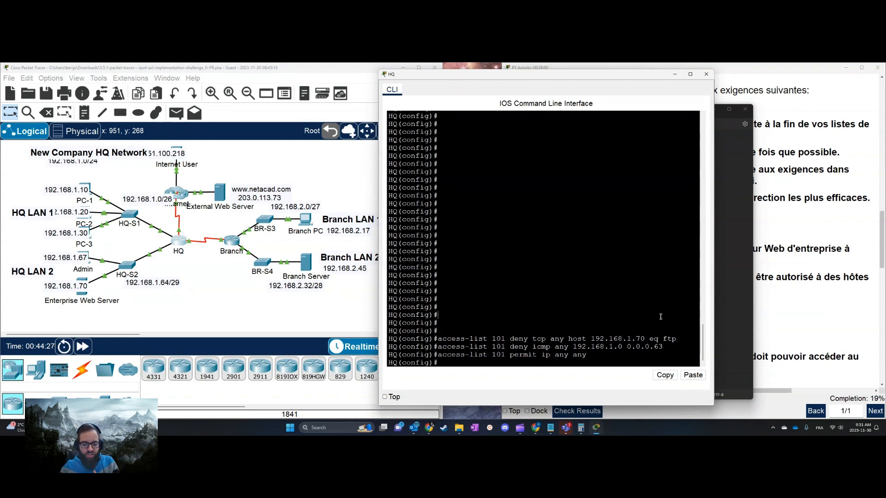
Display HQ's brief IP interface list with "do sh ip int br" and examine the Serial0/1/0 and Serial0/1/1 entries
type("int")
key("Tab")
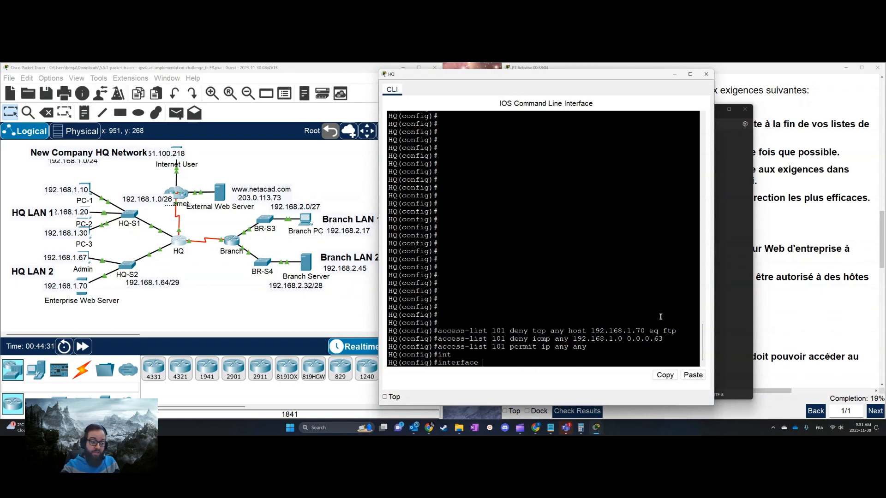
key("BackSpace")
key("BackSpace")
key("BackSpace")
key("BackSpace")
key("BackSpace")
key("BackSpace")
key("BackSpace")
key("BackSpace")
key("BackSpace")
type("do s")
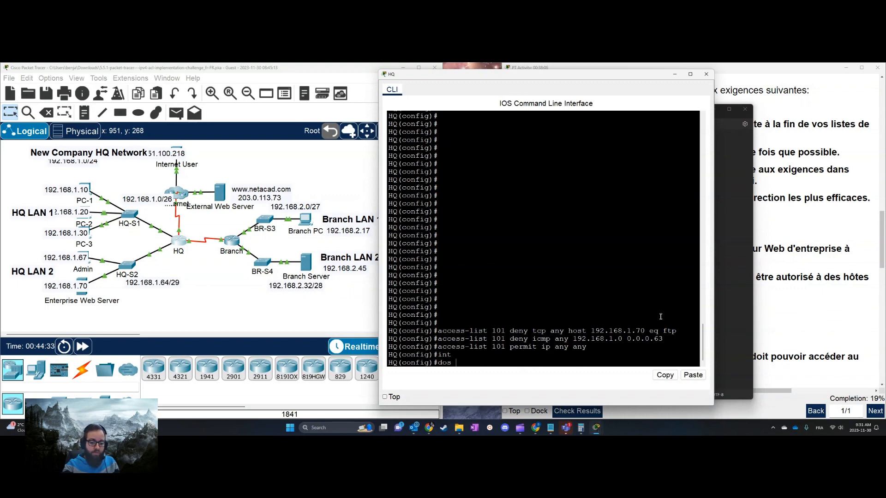
type("h ip int")
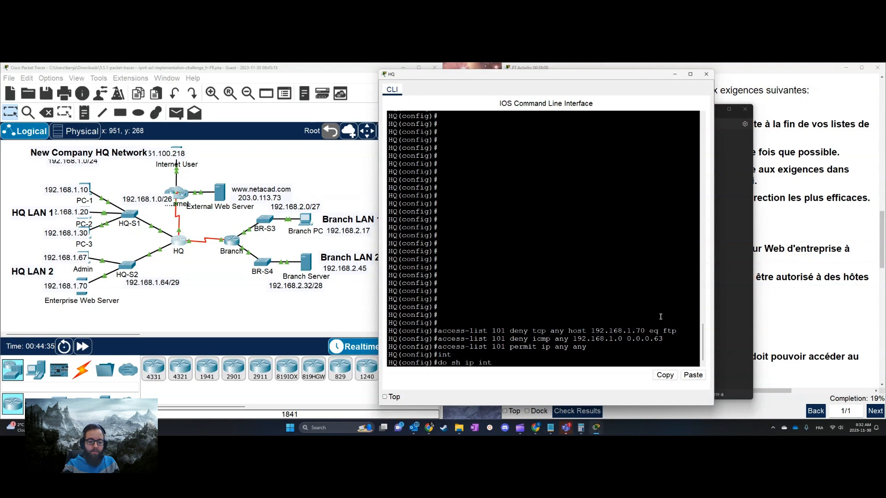
type(" br")
key("Return")
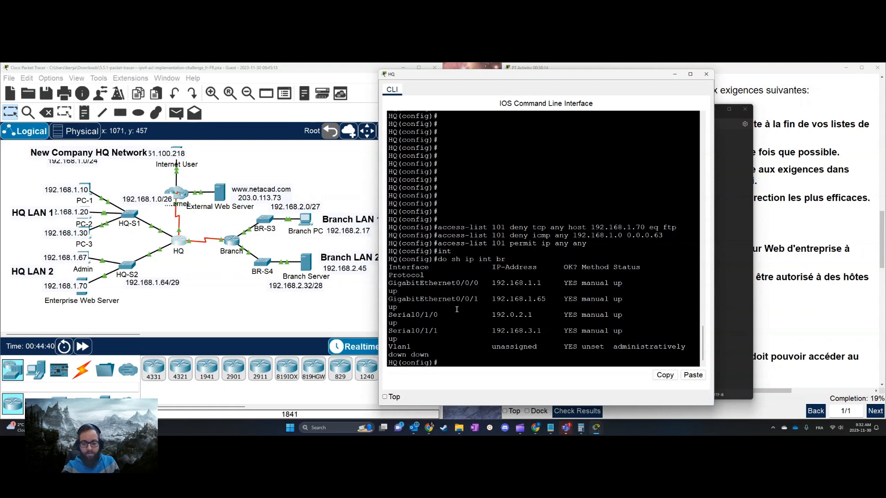
left_click_drag(488, 315, 622, 316)
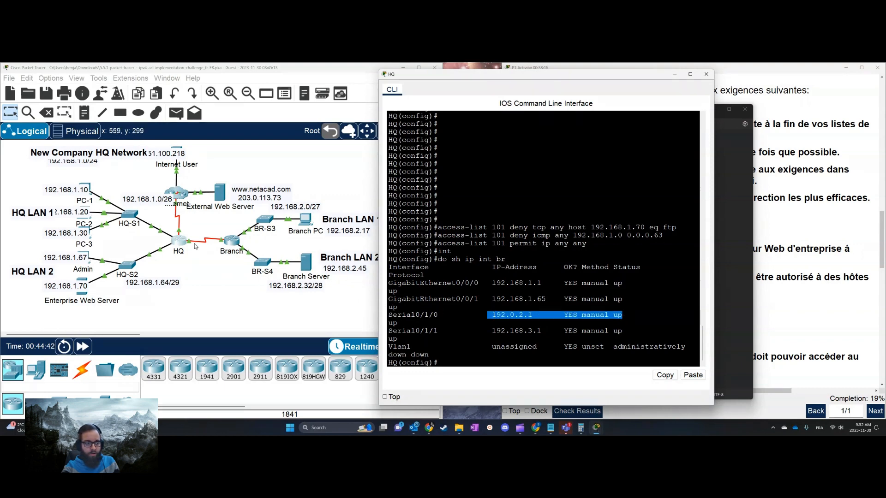
left_click(440, 330)
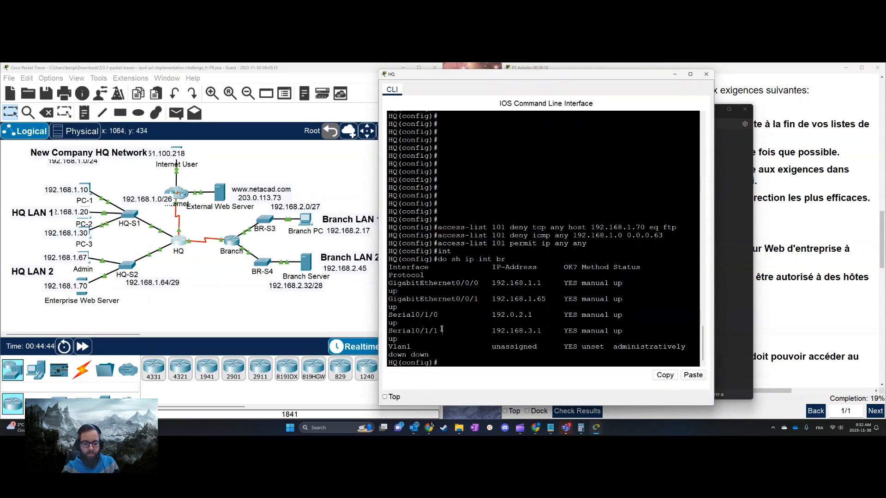
Apply access list 101 inbound on HQ's Serial 0/1/1 interface with ip access-group
type("int se")
key("Tab")
type("0")
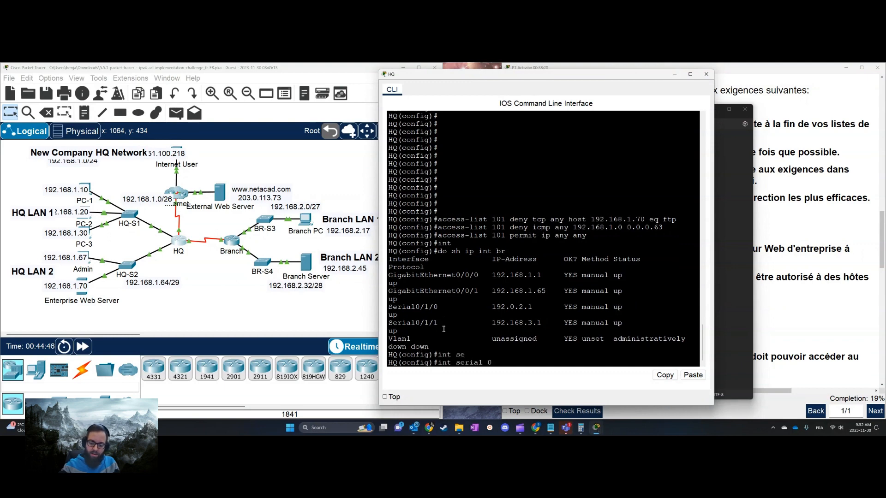
type("/1/1")
key("Return")
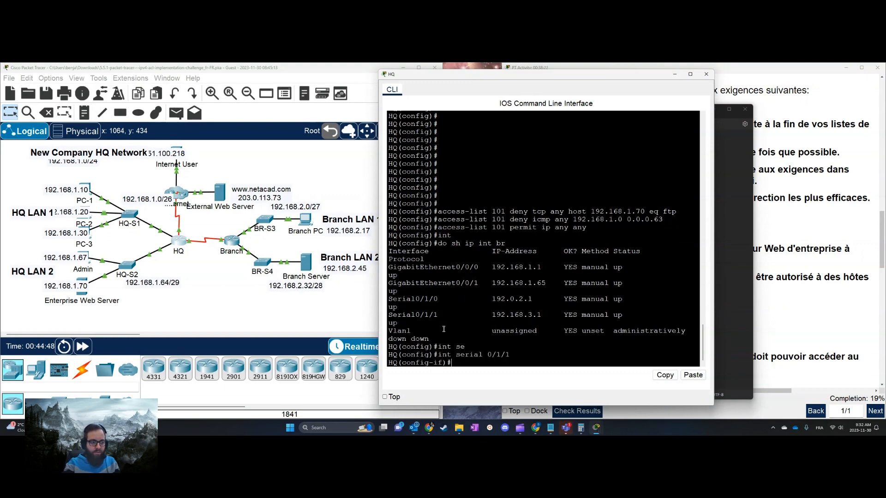
type("ip ac")
key("Tab")
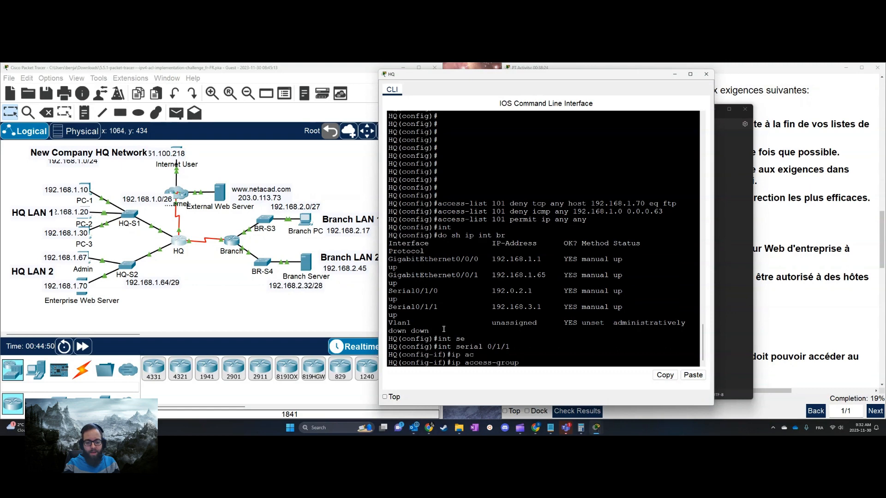
type("?")
type("101")
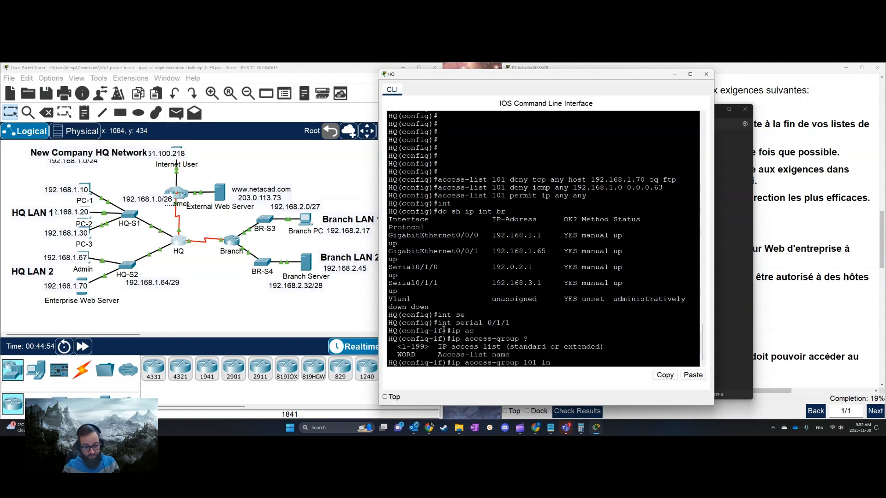
type(" in")
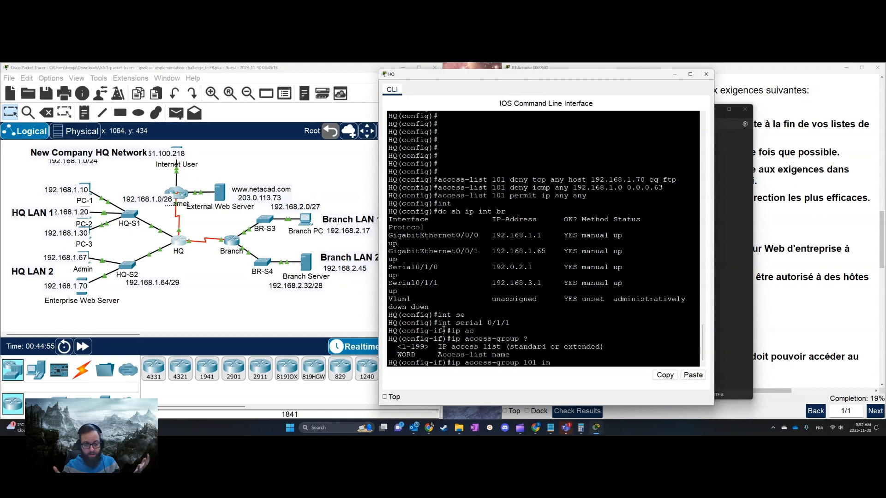
key("Return")
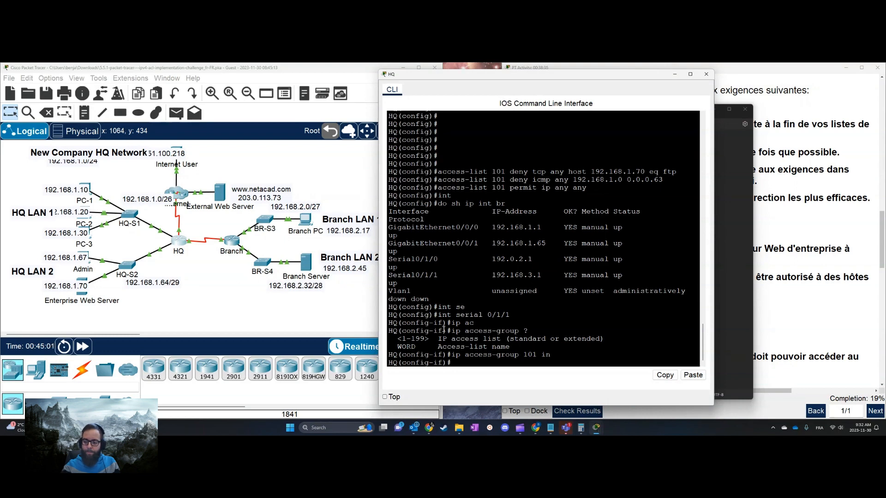
Check the activity results and inspect the assessment items for ACL 101 and the inbound access group on HQ's Serial0/1/0
left_click(788, 336)
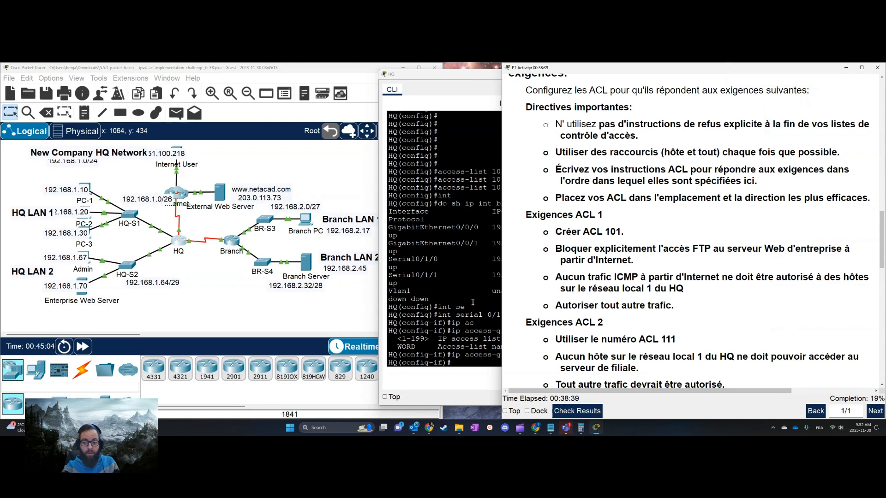
left_click(593, 409)
left_click(114, 121)
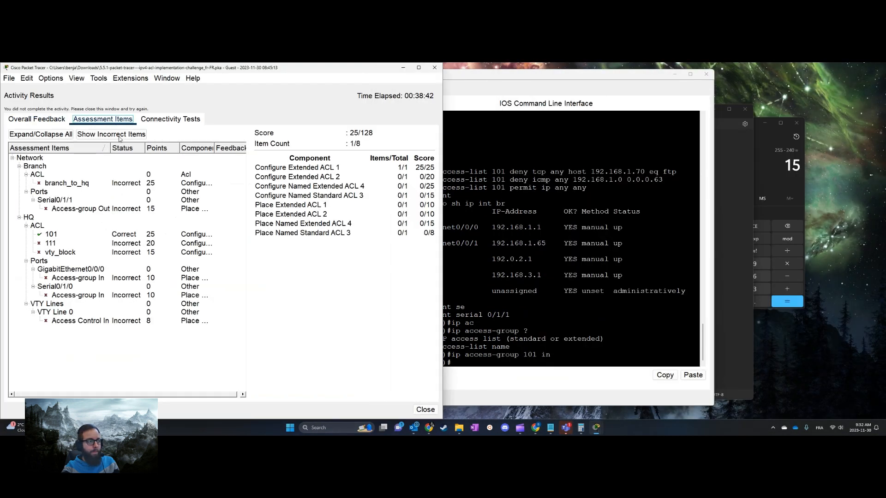
left_click(79, 237)
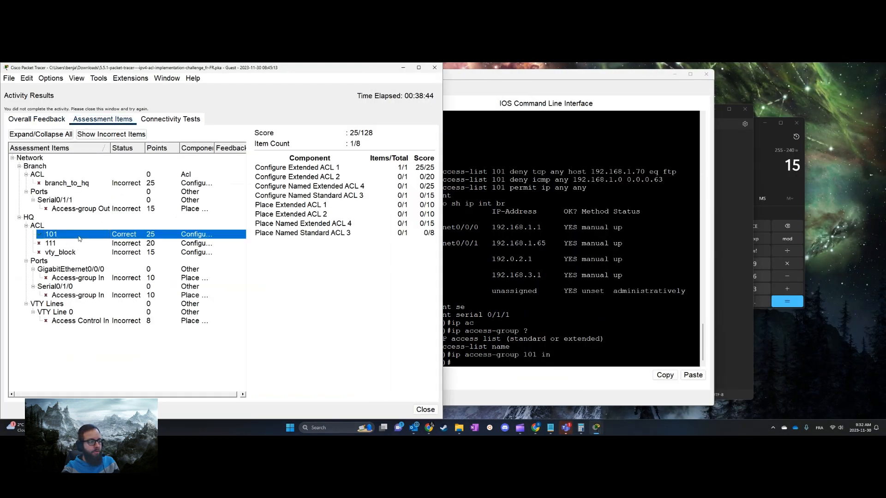
left_click(89, 297)
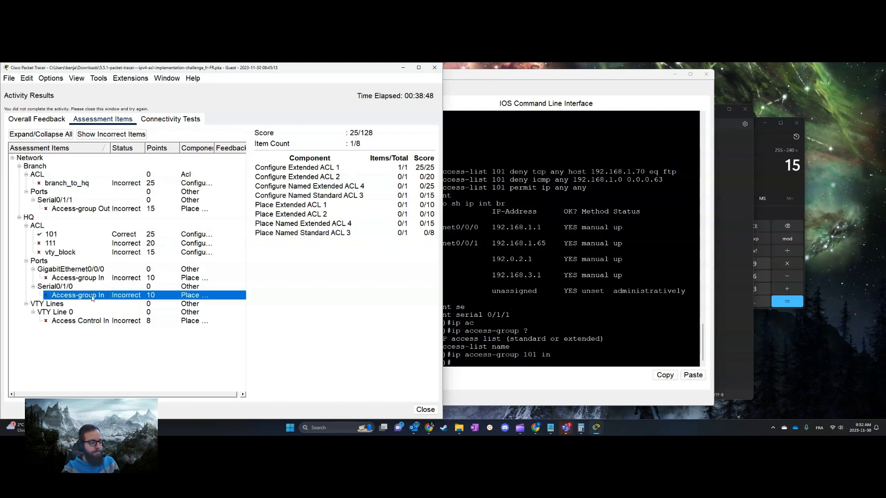
left_click(434, 68)
Return to HQ's command line and run "do sh cdp nei" to examine which local interface leads to the Internet-side router
double_click(769, 338)
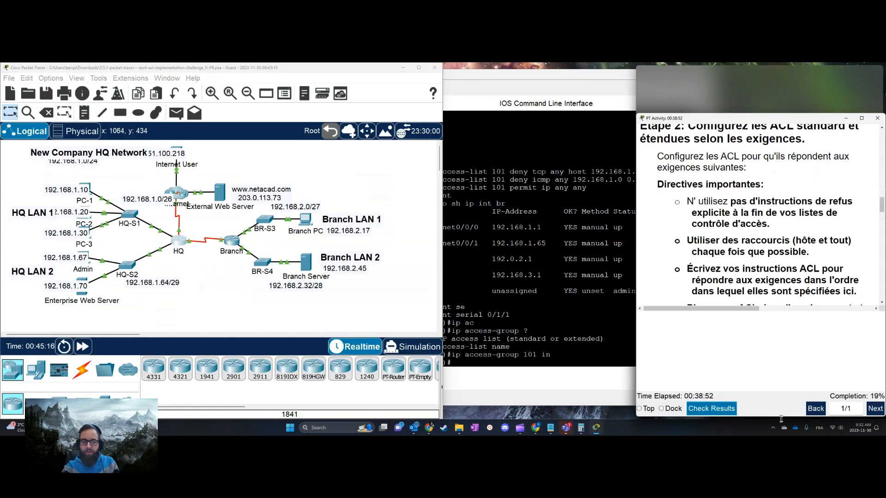
left_click(598, 276)
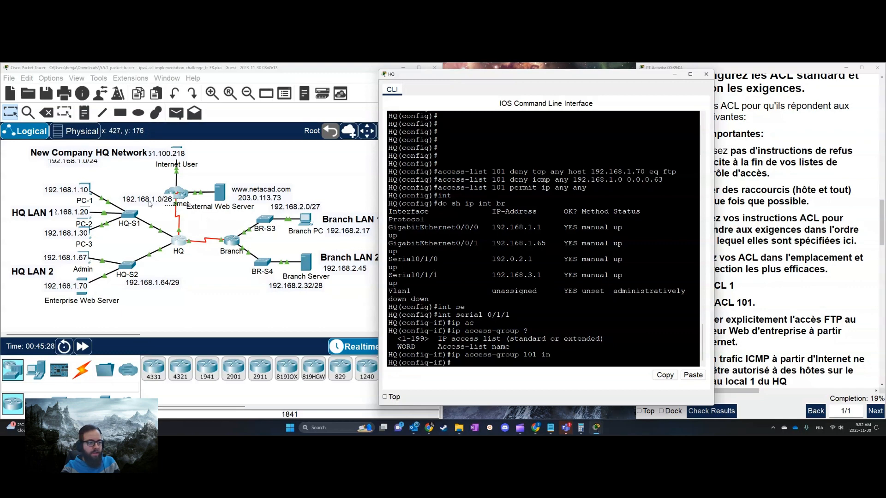
left_click(150, 204)
left_click(634, 308)
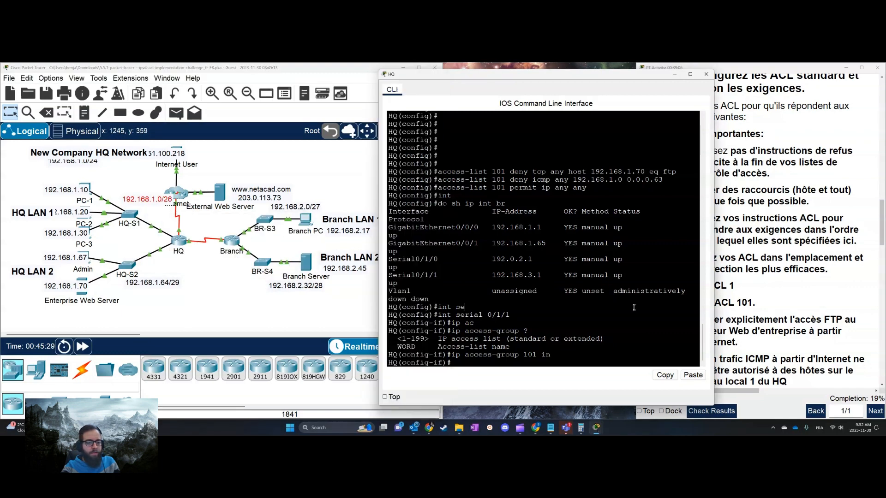
type("do sh ")
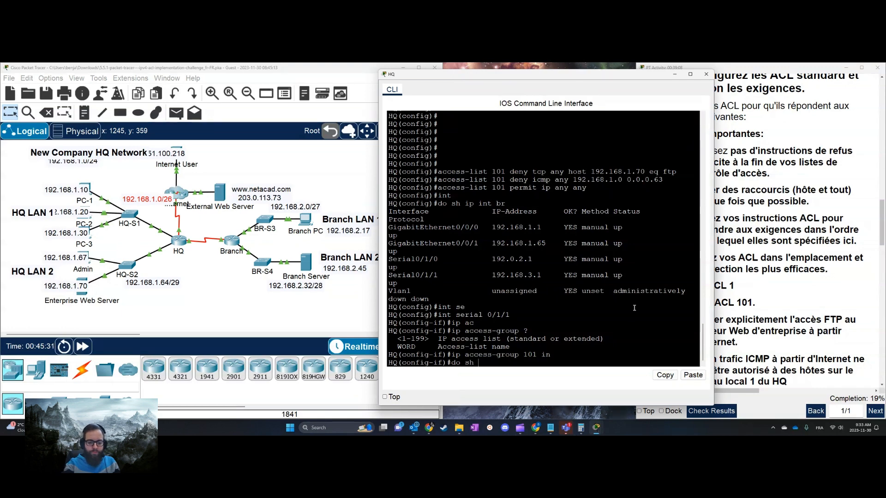
type("cdp nei")
key("Return")
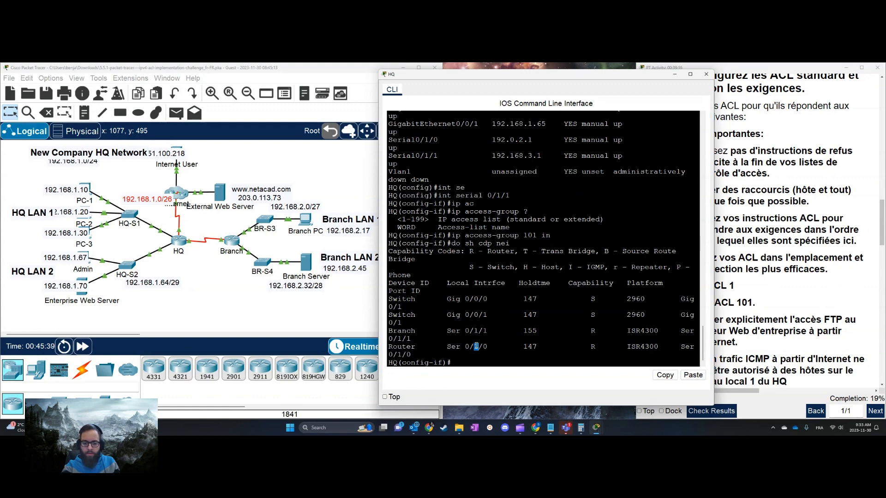
left_click(465, 346)
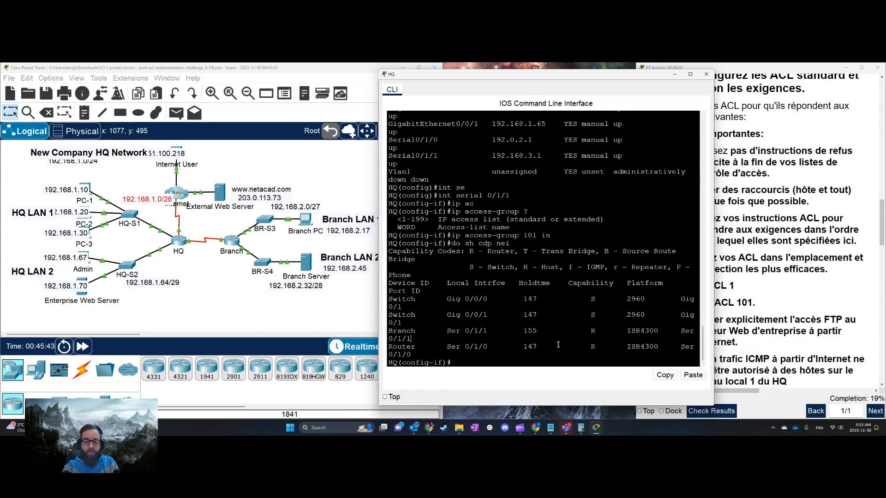
Remove the inbound access group 101 from HQ's Serial 0/1/1 interface
key("Up")
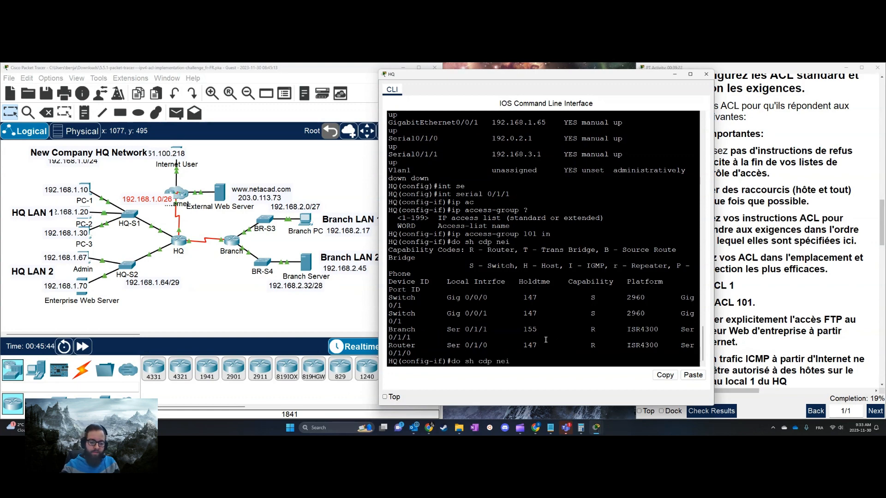
key("Up")
key("ctrl+a")
type("no")
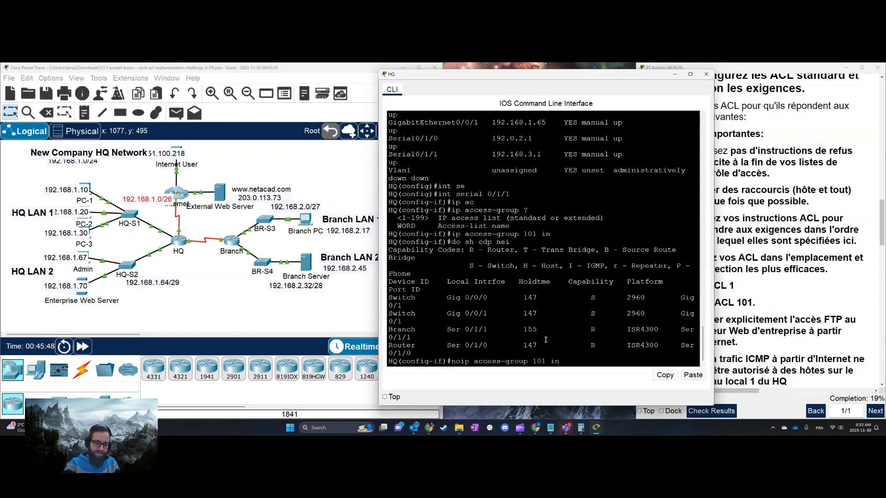
key("Return")
Apply access list 101 inbound on HQ's Serial 0/1/0 interface with ip access-group
type("int s0/1/0")
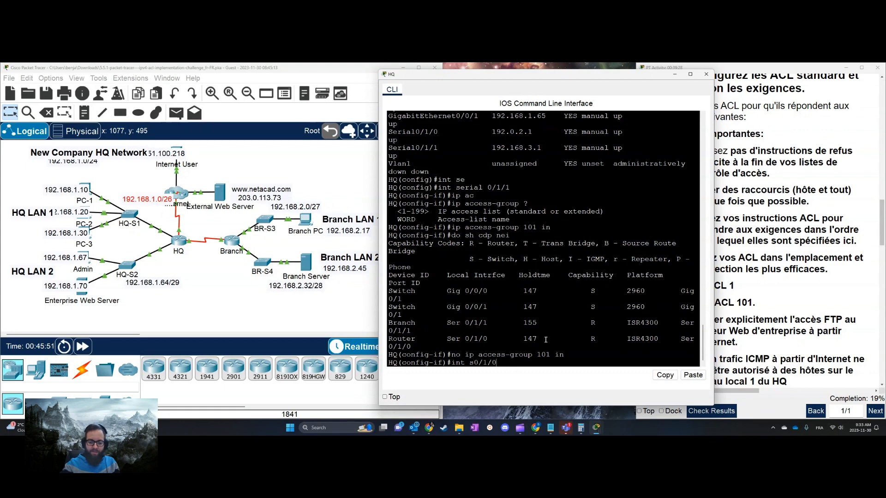
key("Return")
type("ip acc")
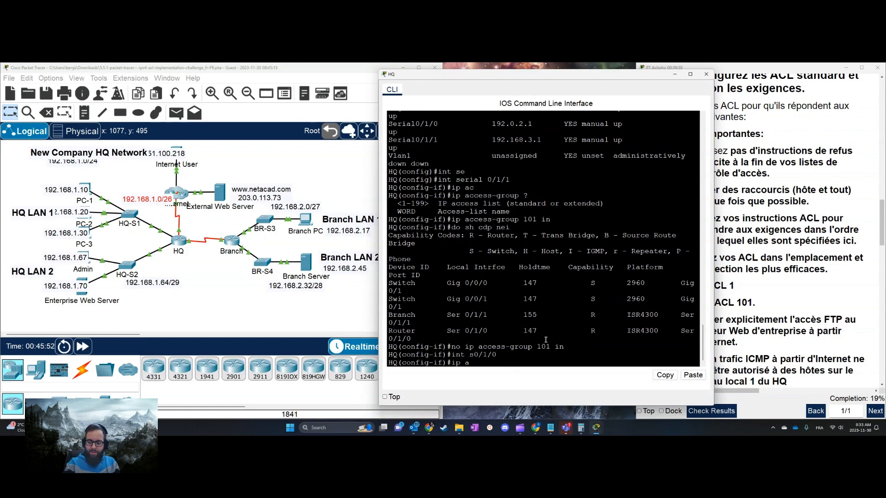
key("Tab")
type("101 in")
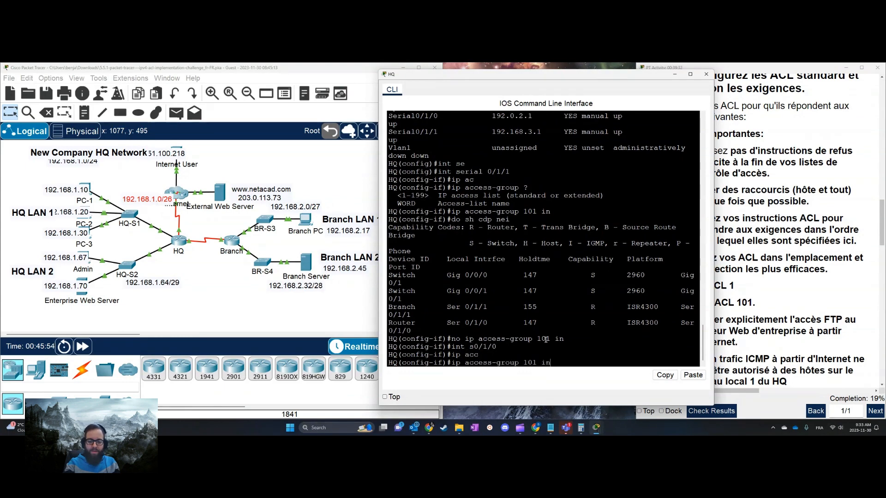
key("Return")
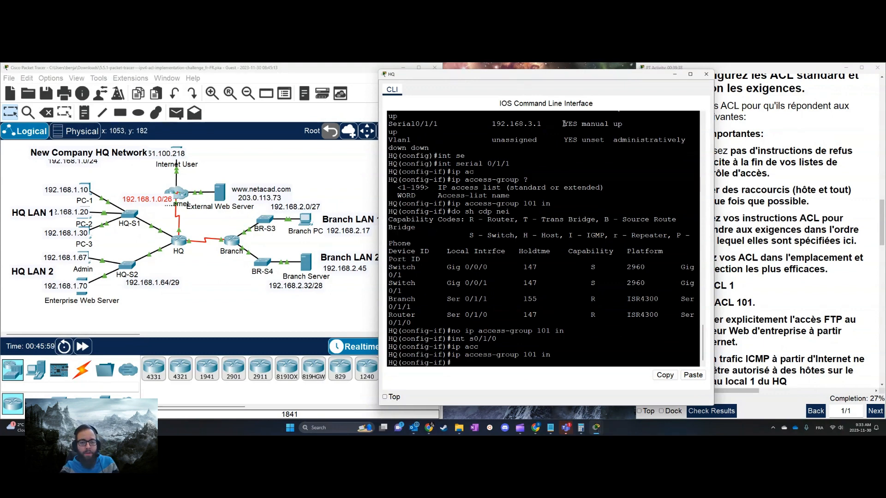
Bring up the ACLS notes beside the ACL 2 requirements and examine the ACL 111 deny statement's source and destination host
left_click_drag(550, 74, 439, 77)
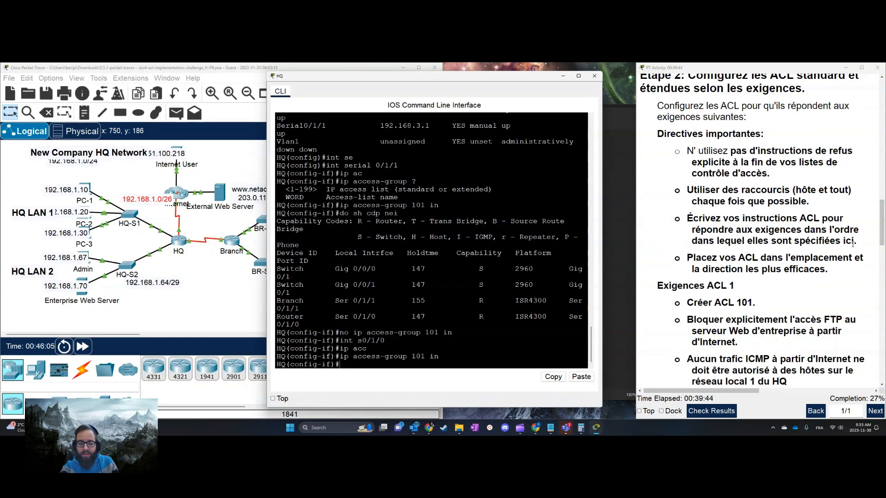
scroll(796, 271, "down", 5)
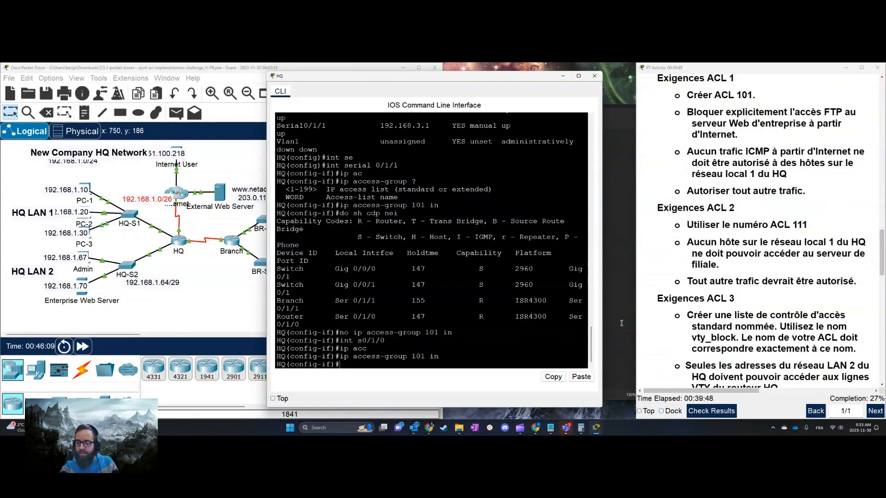
left_click(551, 427)
left_click_drag(512, 254, 391, 238)
left_click(410, 231)
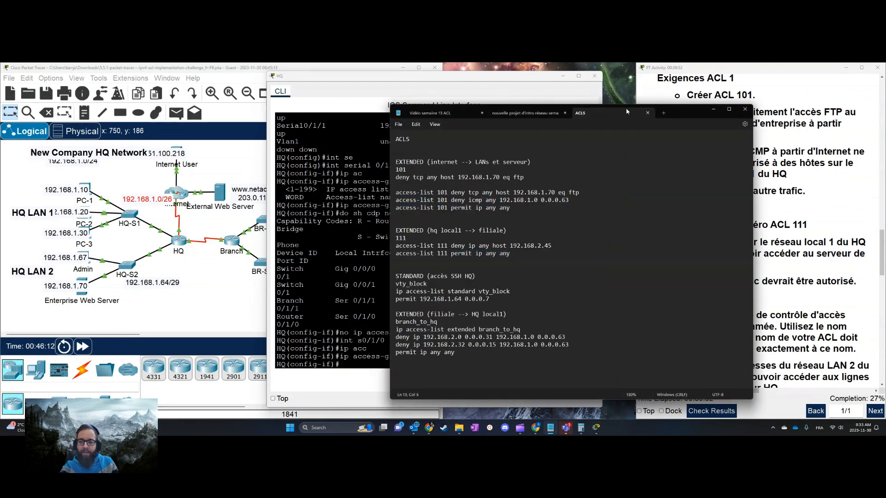
left_click_drag(627, 111, 497, 88)
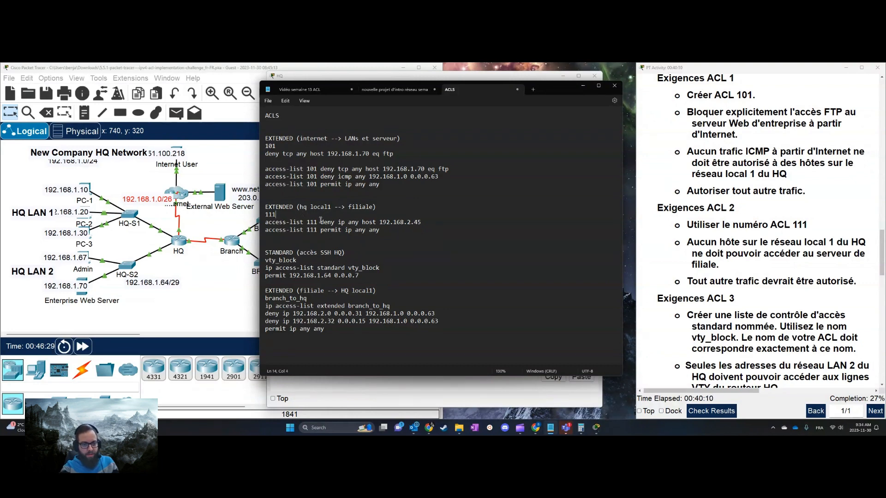
left_click_drag(321, 222, 379, 221)
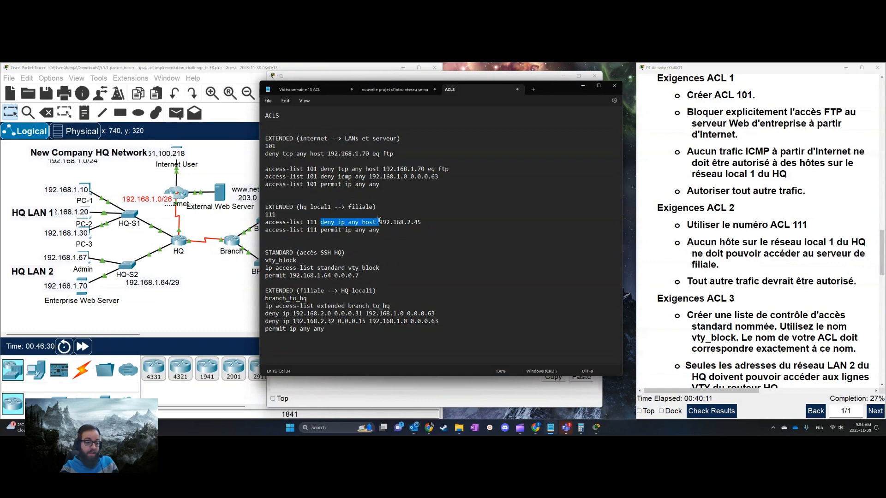
double_click(356, 223)
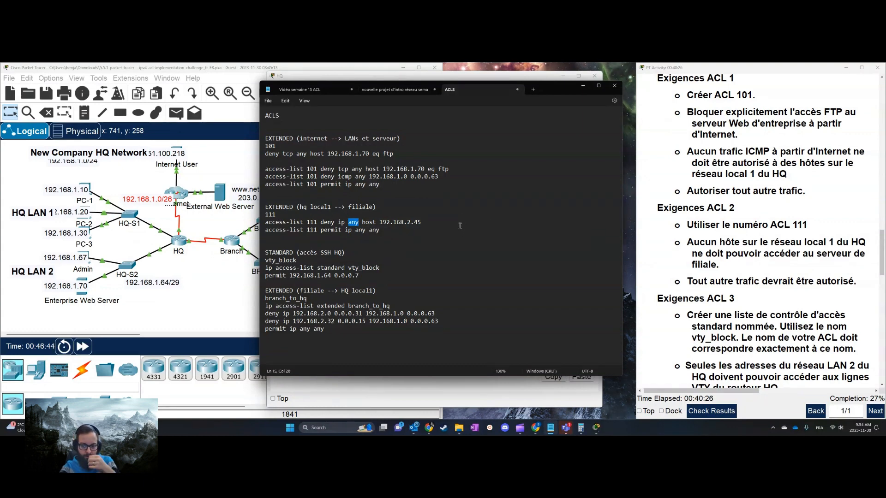
left_click_drag(379, 222, 420, 222)
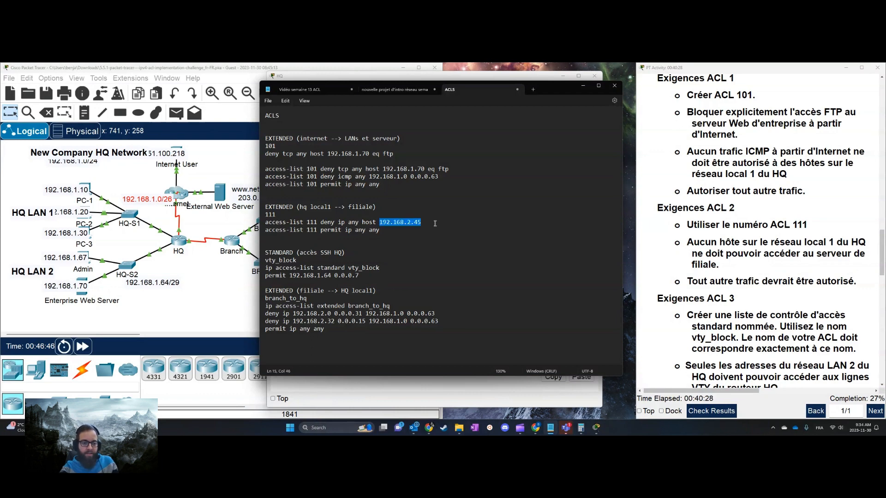
left_click(429, 228)
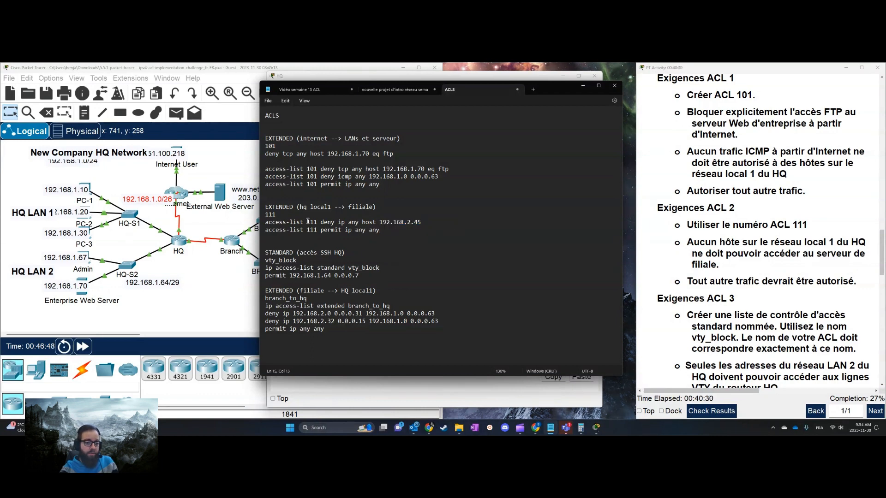
left_click_drag(307, 222, 419, 223)
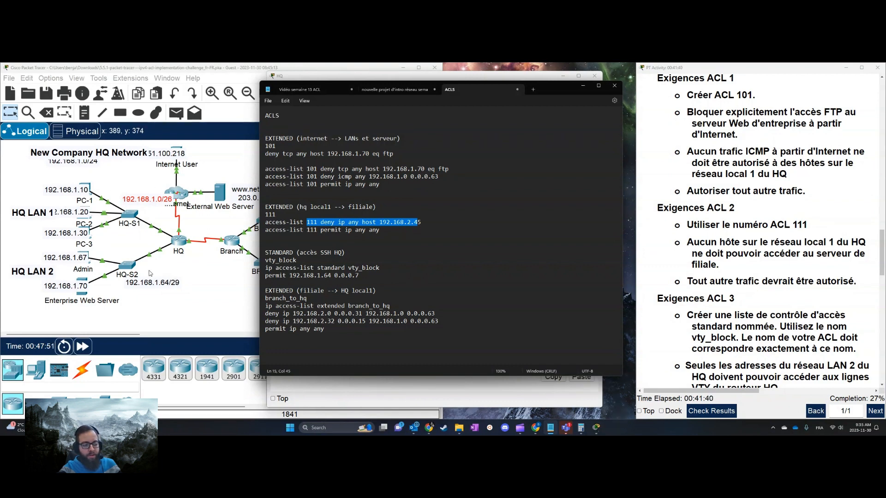
Compare the ACL 111 deny and permit lines in the notes with the topology and the requirement blocking HQ LAN 1 from the branch server
left_click(214, 267)
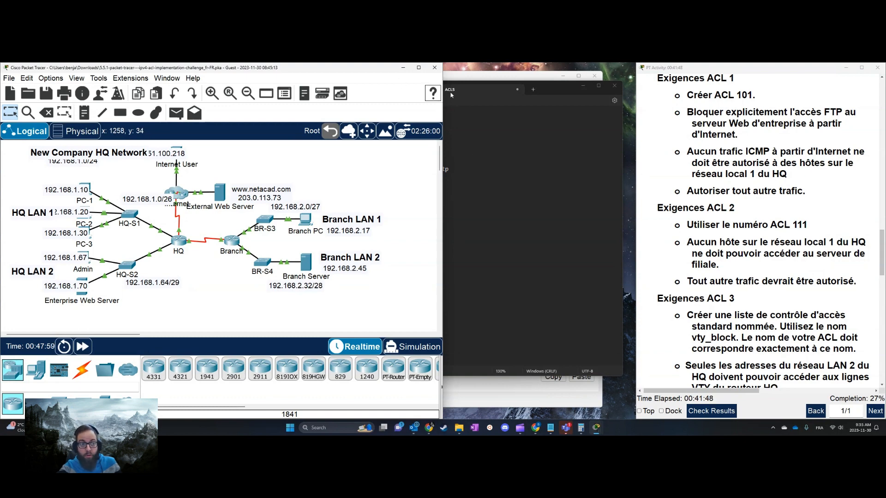
left_click(552, 183)
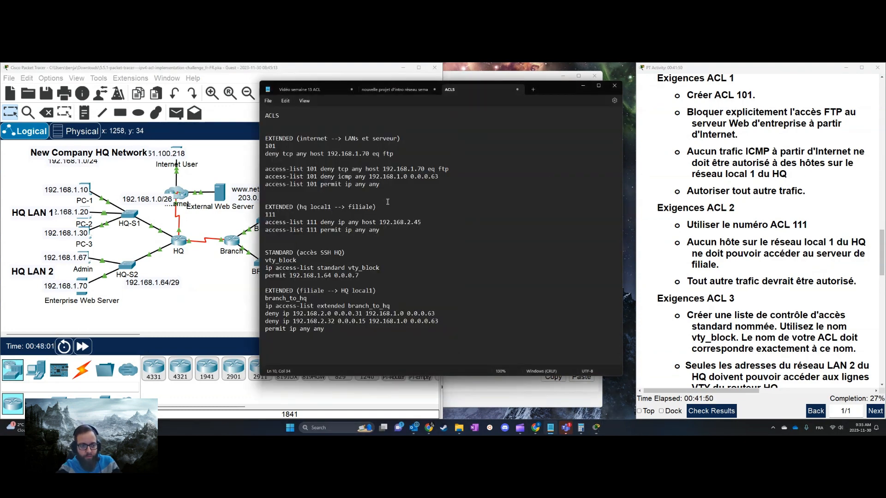
left_click(694, 239)
left_click_drag(697, 239, 766, 266)
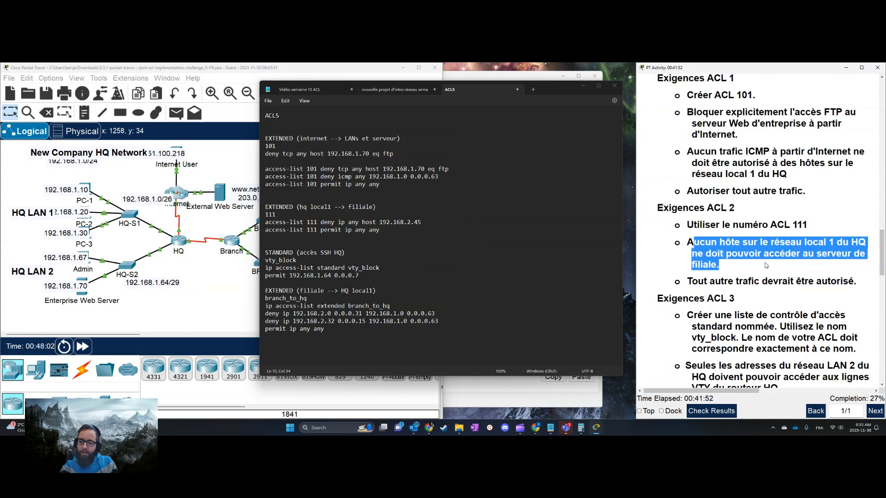
left_click(459, 180)
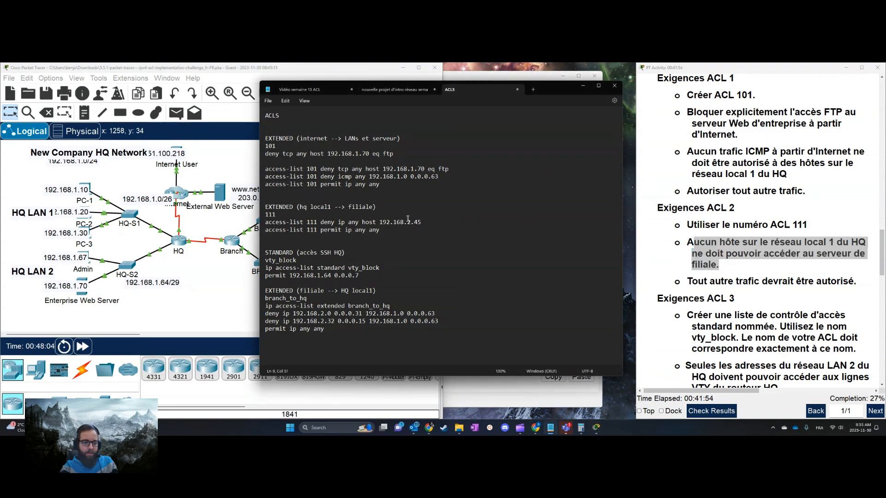
left_click(434, 222)
left_click_drag(434, 222, 267, 224)
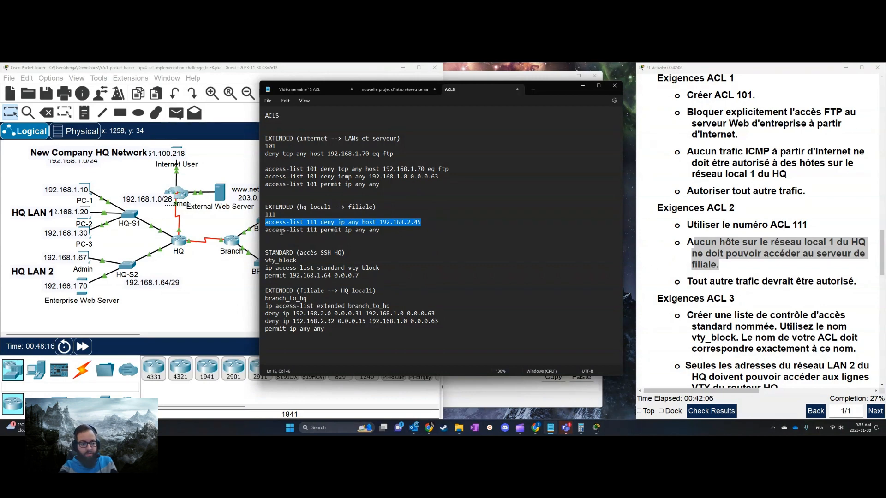
left_click_drag(282, 230, 380, 230)
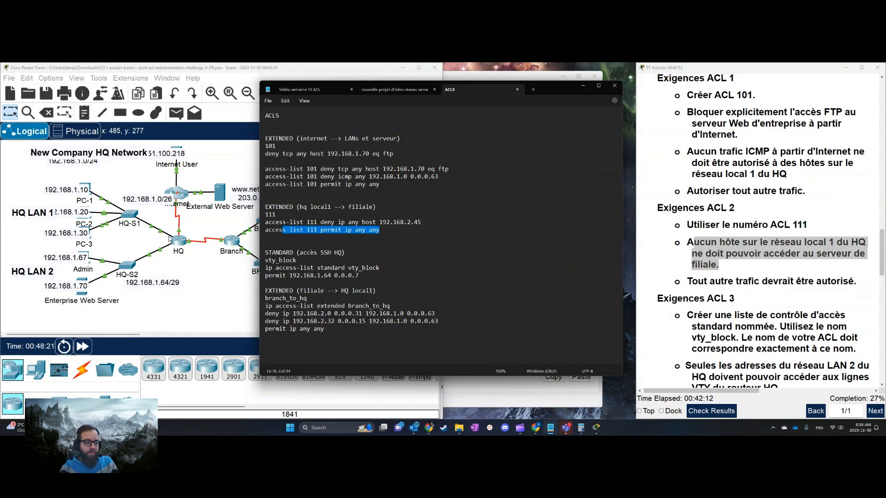
left_click(395, 230)
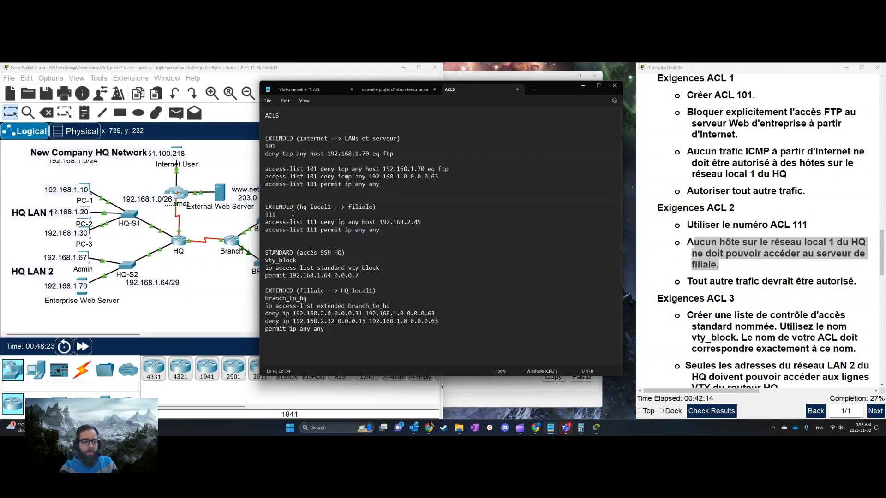
Reopen HQ's command line and run "do sh ip int br" to examine which interface serves HQ LAN 1
left_click_drag(561, 91, 736, 96)
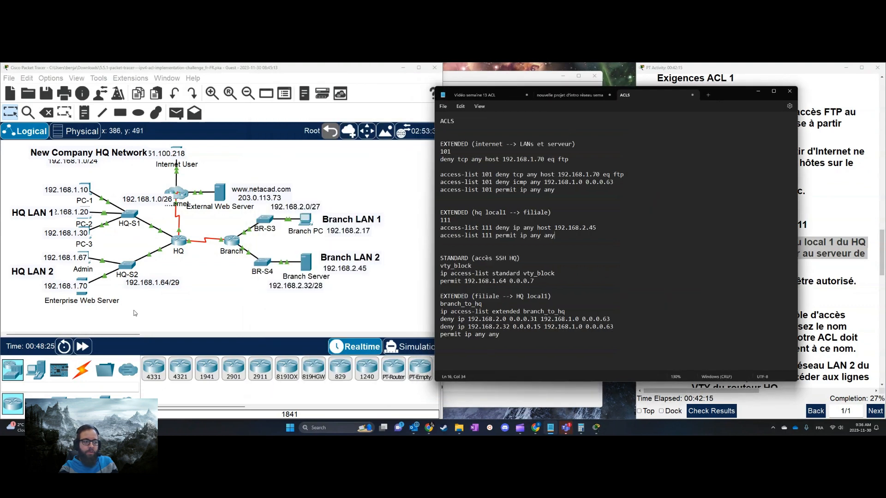
left_click(180, 241)
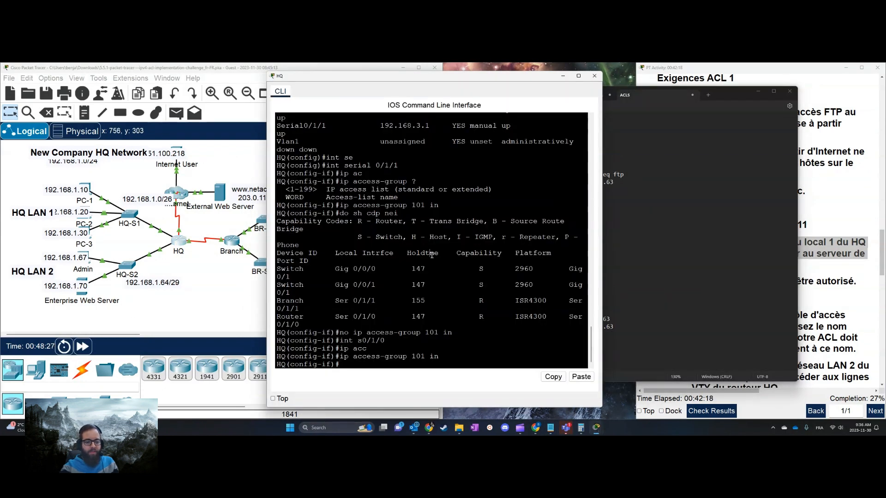
type("do sh")
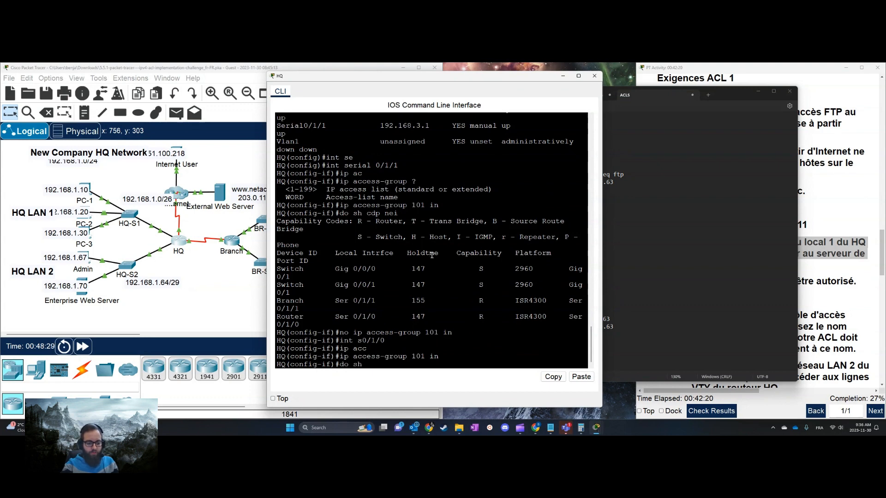
type(" ip int br")
key("Return")
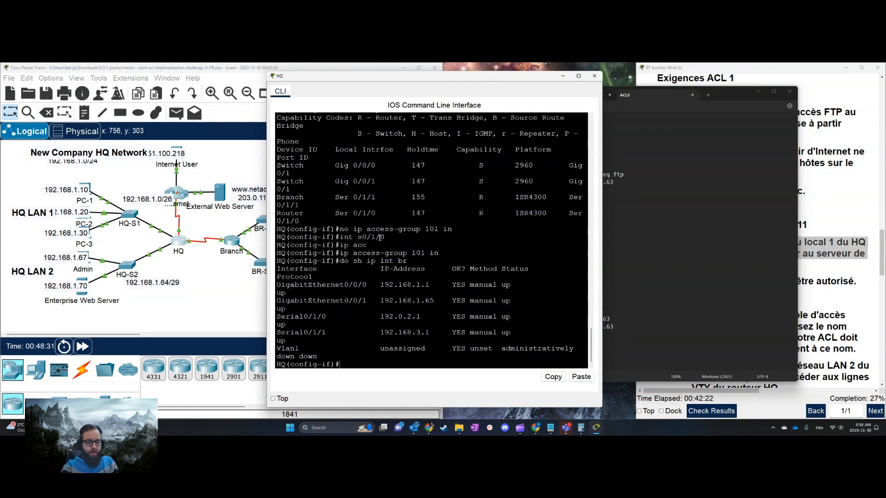
left_click_drag(434, 284, 277, 277)
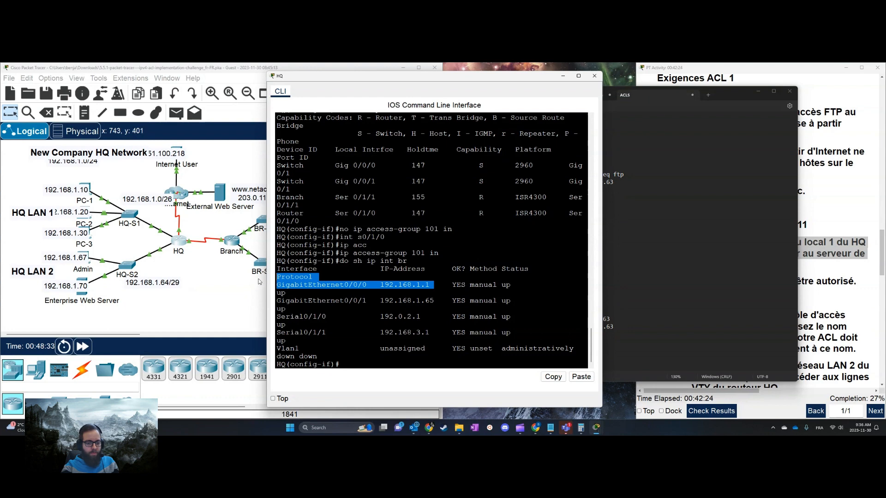
left_click(318, 277)
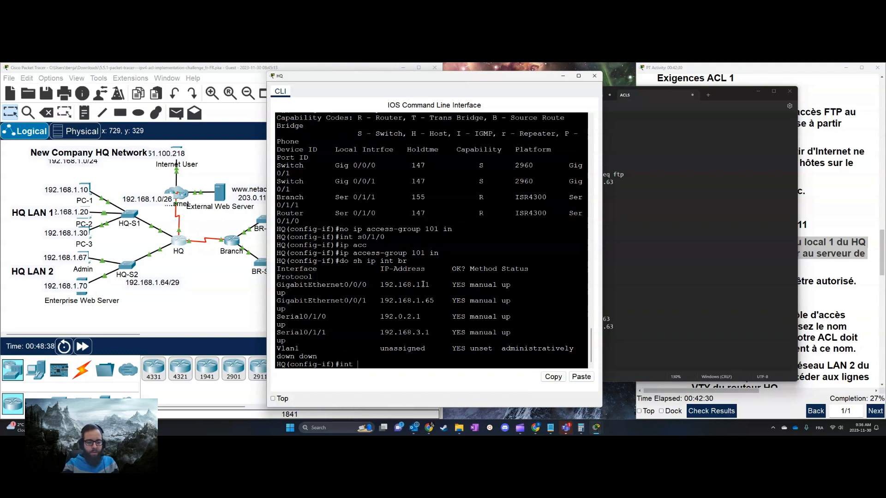
type("g0/1")
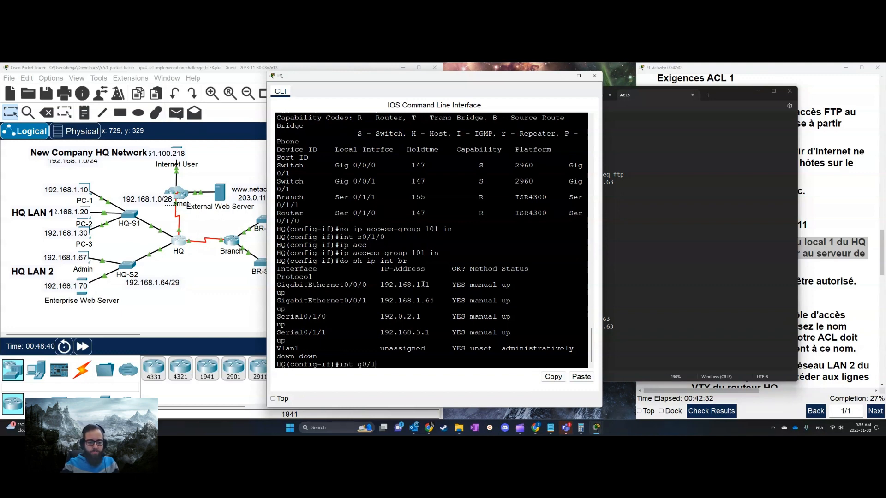
key("BackSpace")
key("BackSpace")
key("BackSpace")
key("BackSpace")
key("BackSpace")
key("BackSpace")
key("BackSpace")
key("BackSpace")
Create access list 111 in HQ's global configuration from the notes, with "deny ip any host 192.168.2.45" and "permit ip any any"
type("exit")
key("Return")
key("alt+Tab")
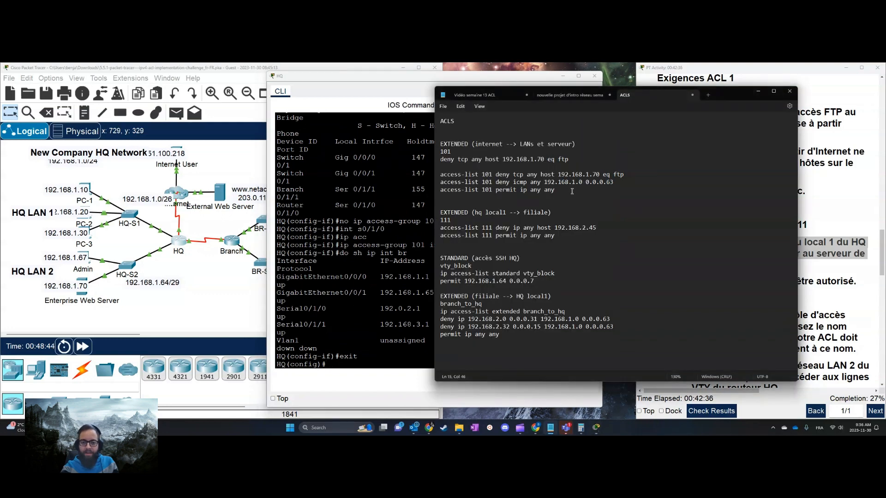
left_click_drag(569, 235, 439, 228)
right_click(464, 236)
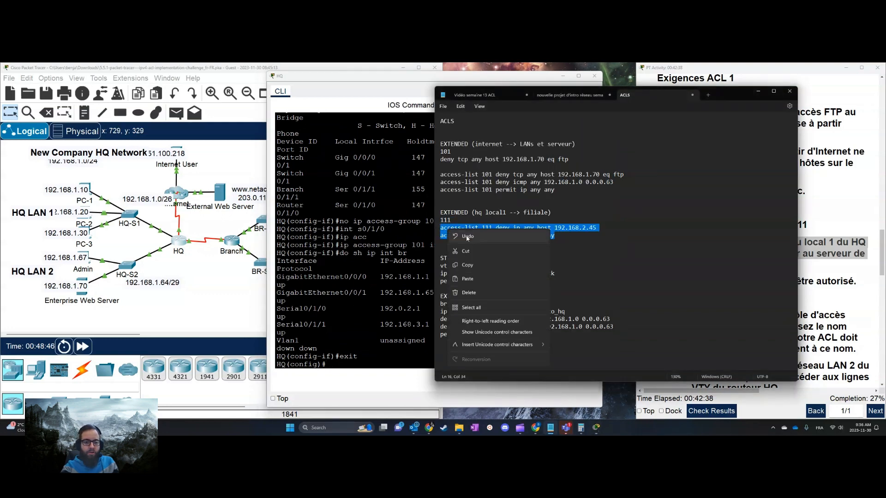
left_click(467, 265)
key("alt+Tab")
right_click(378, 310)
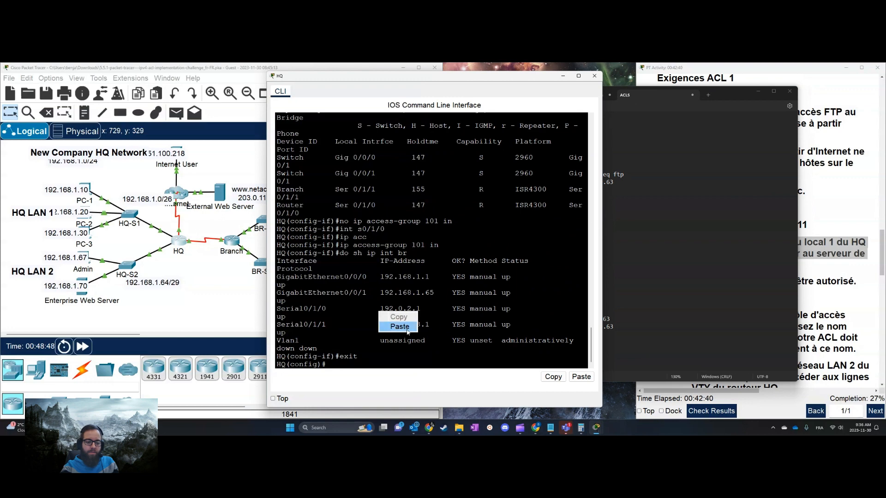
left_click(402, 327)
key("Return")
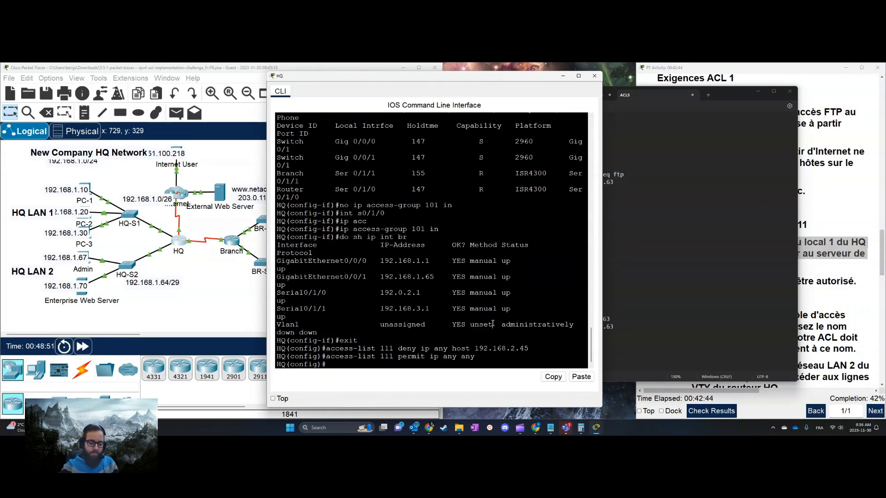
Apply access list 111 inbound on HQ's GigabitEthernet 0/0/0 interface with ip access-group
type("int g0/0/0")
key("Return")
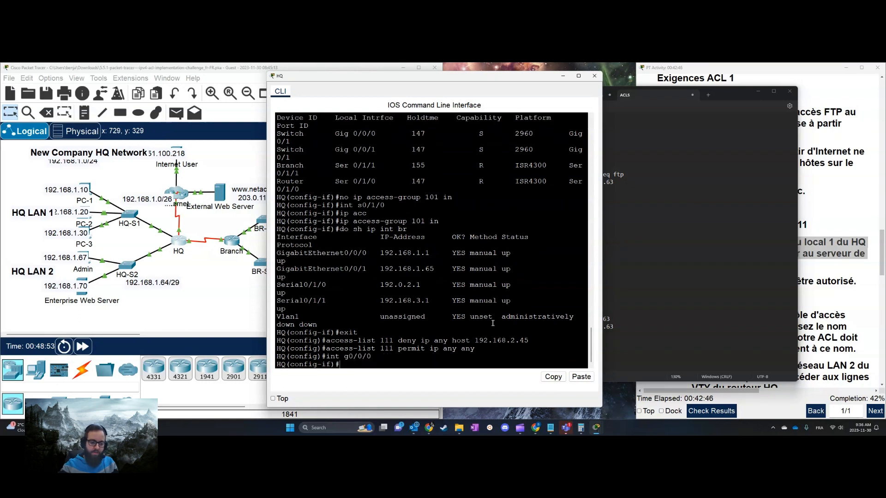
type("ip acc")
key("Tab")
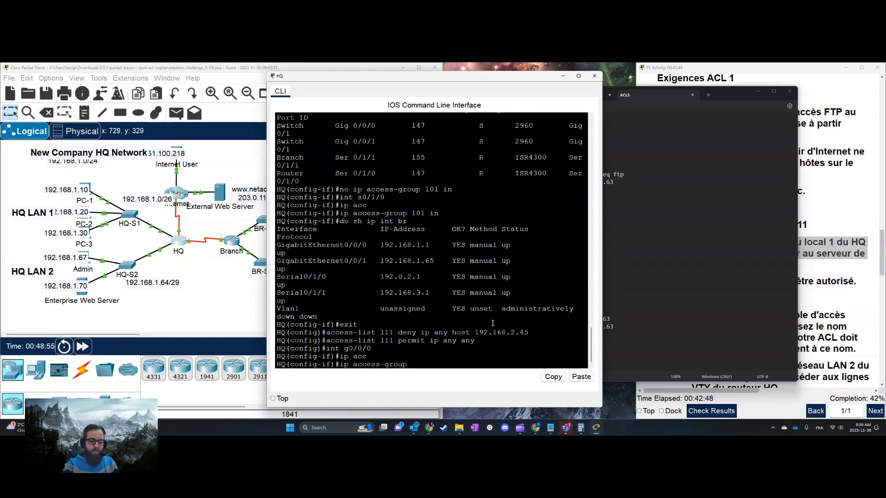
type("111 in")
key("Return")
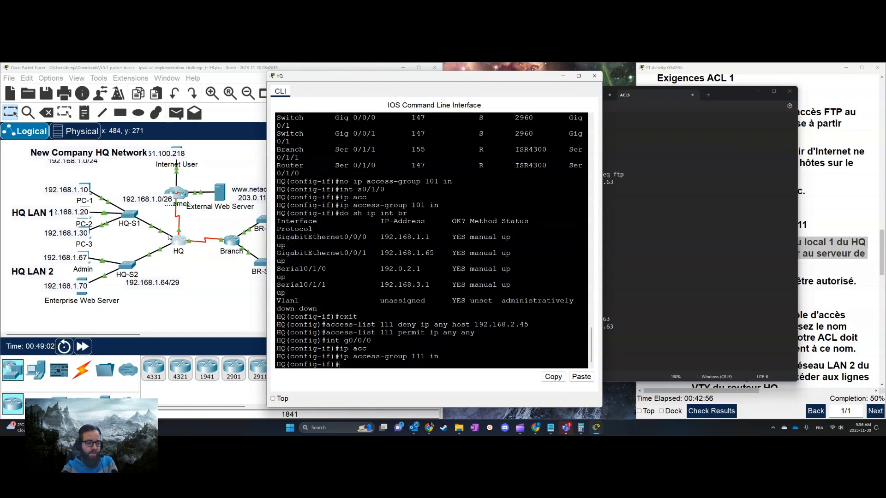
Read the ACL 3 requirements for the vty_block named standard list in the activity instructions
left_click(832, 278)
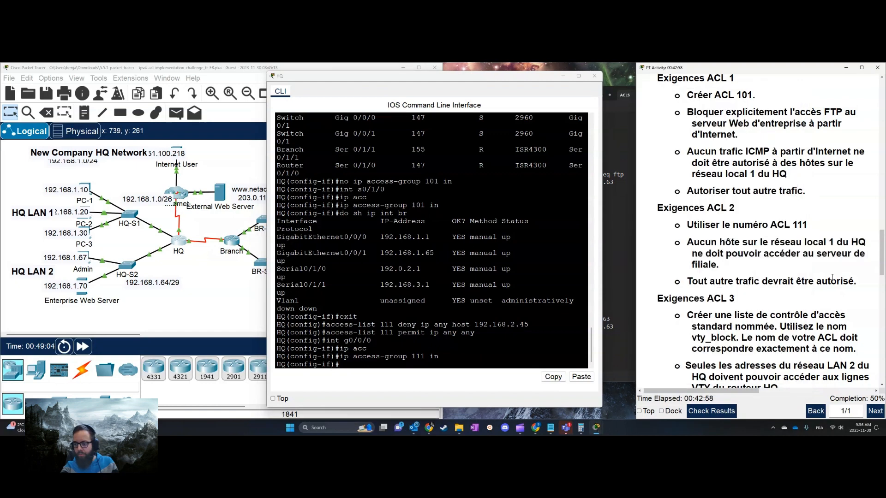
scroll(832, 277, "down", 3)
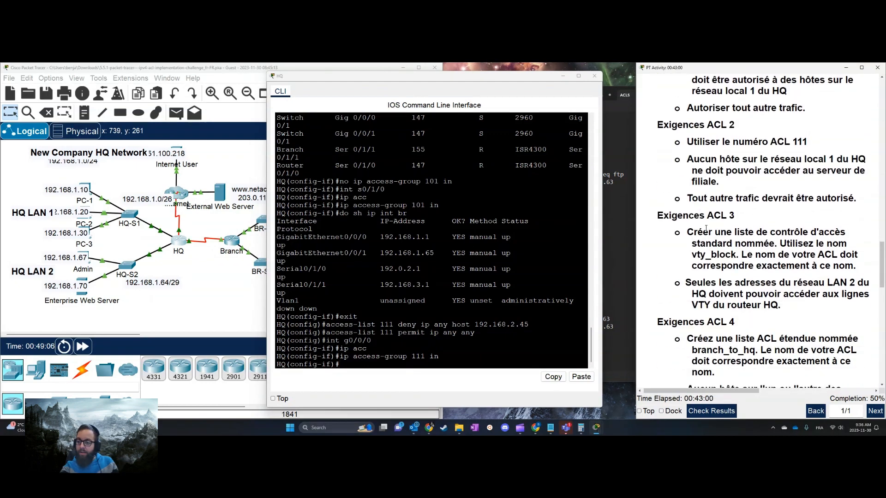
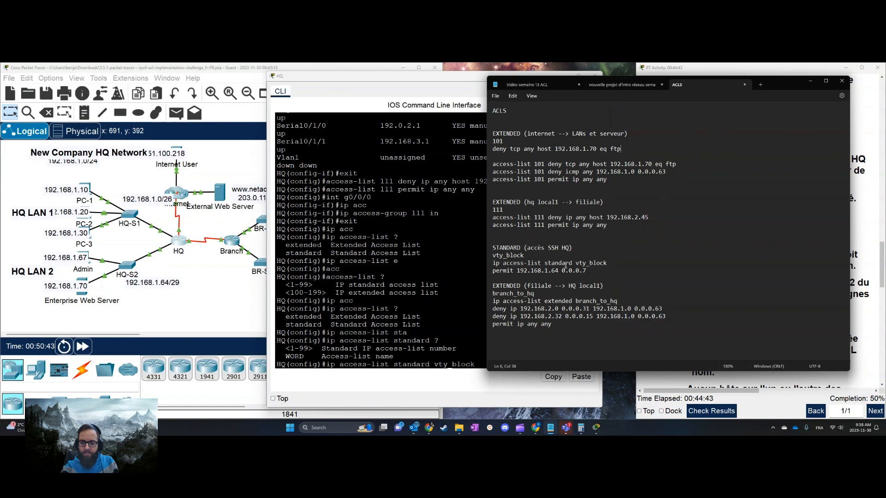
Create the standard named access list vty_block on HQ and list the options available for its permit command
left_click(441, 261)
key("Return")
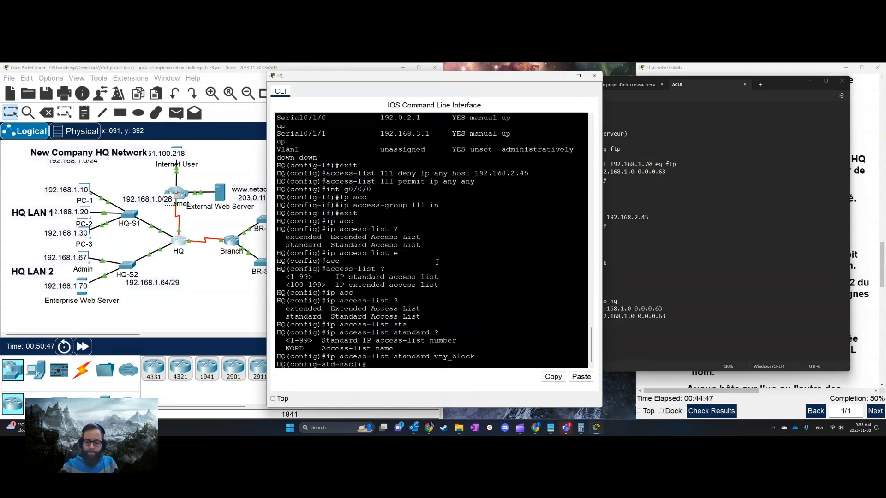
type("per")
key("Tab")
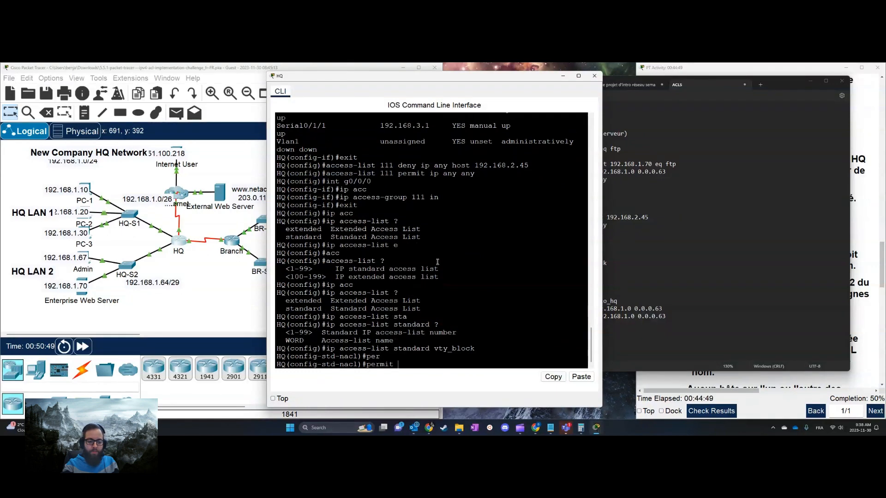
type("?")
Add "permit 192.168.1.64 0.0.0.7" from the notes to vty_block and exit the list's configuration
left_click(871, 242)
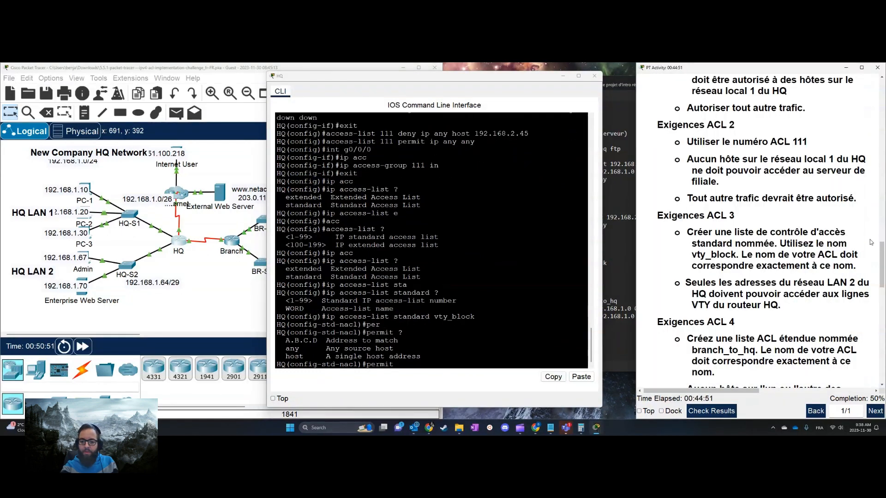
left_click(621, 264)
left_click_drag(590, 272, 483, 272)
right_click(520, 275)
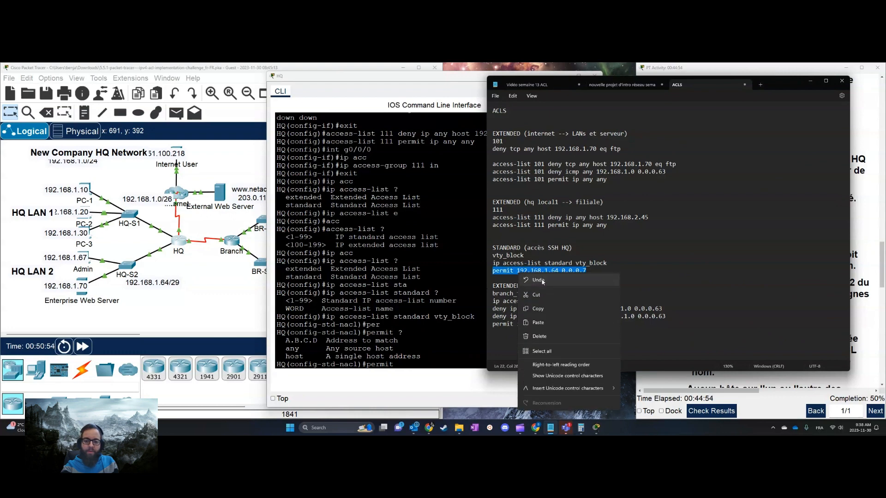
left_click(545, 310)
left_click(442, 317)
key("BackSpace")
key("BackSpace")
key("BackSpace")
key("BackSpace")
key("BackSpace")
key("BackSpace")
right_click(443, 317)
left_click(469, 335)
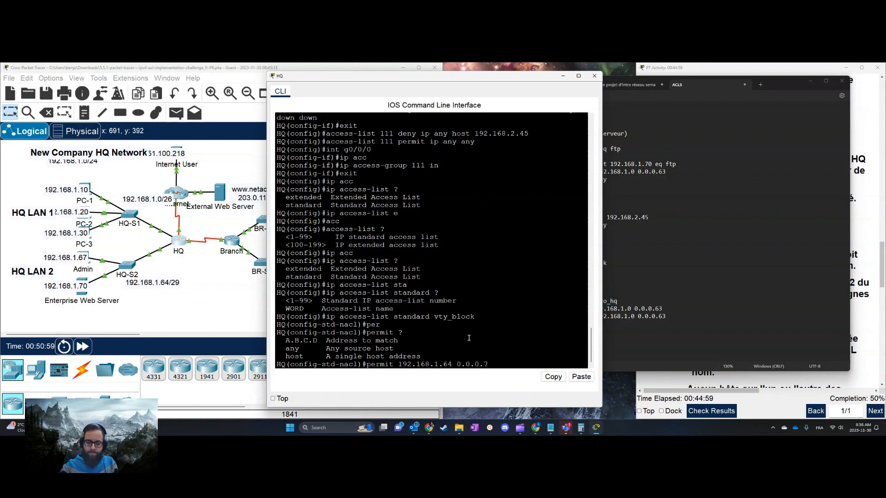
key("Return")
left_click(757, 193)
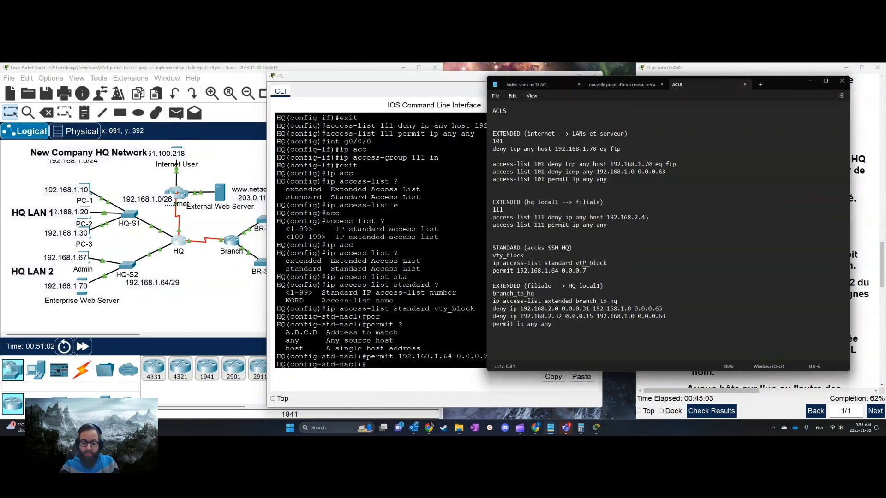
left_click(405, 286)
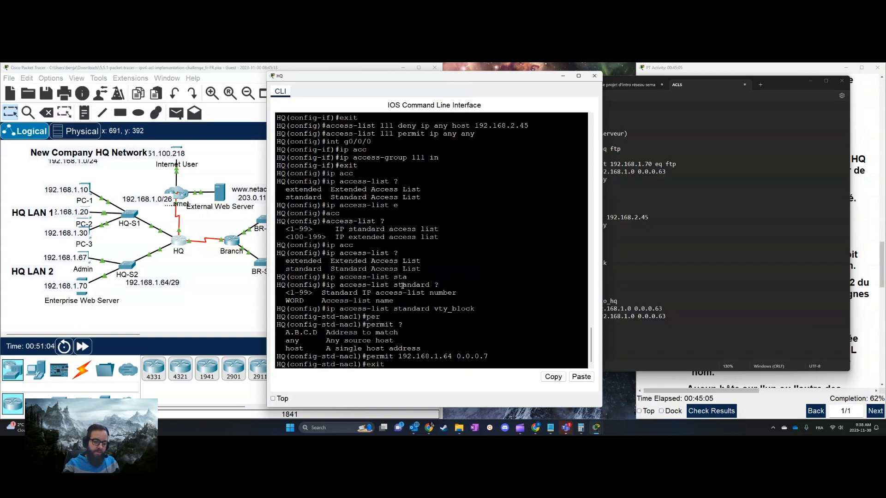
type("exit")
key("Return")
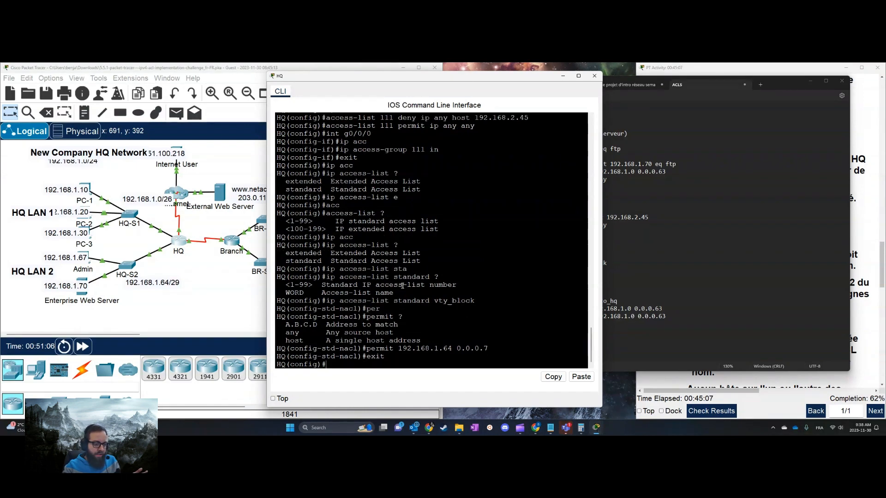
Apply vty_block inbound on HQ's VTY lines 0 to 15 with access-class
type("line")
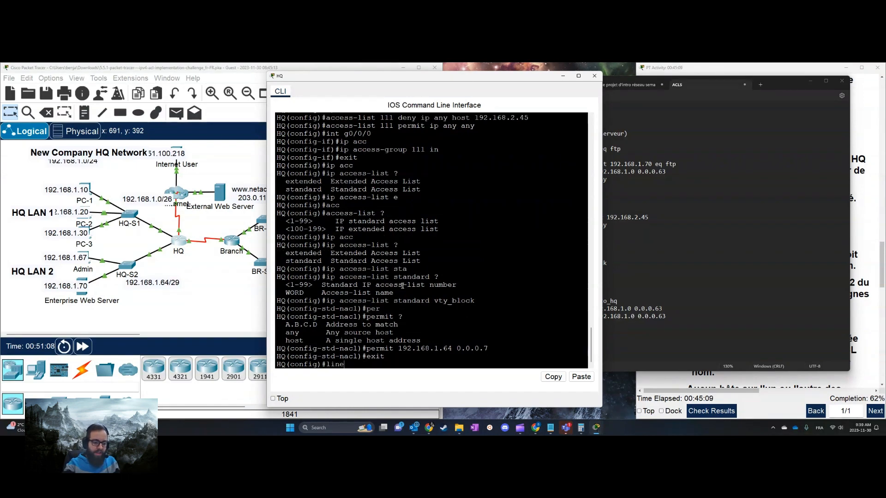
type(" vty 0  156")
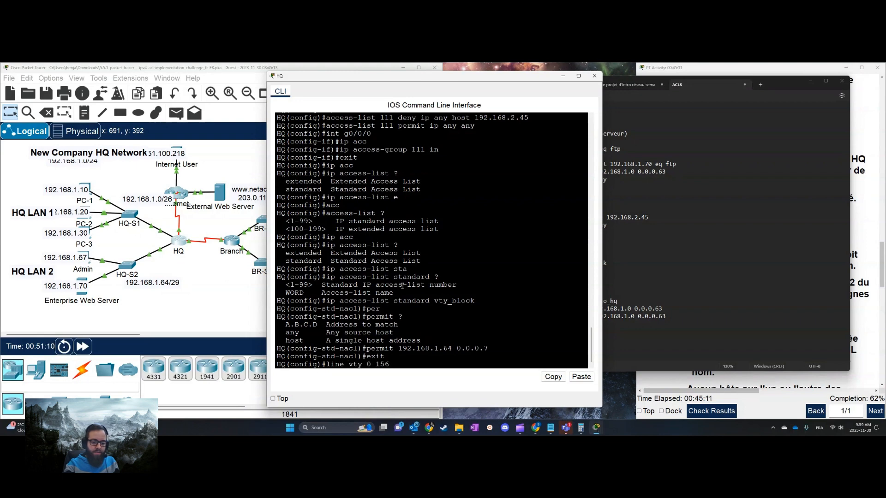
key("Return")
type("accc")
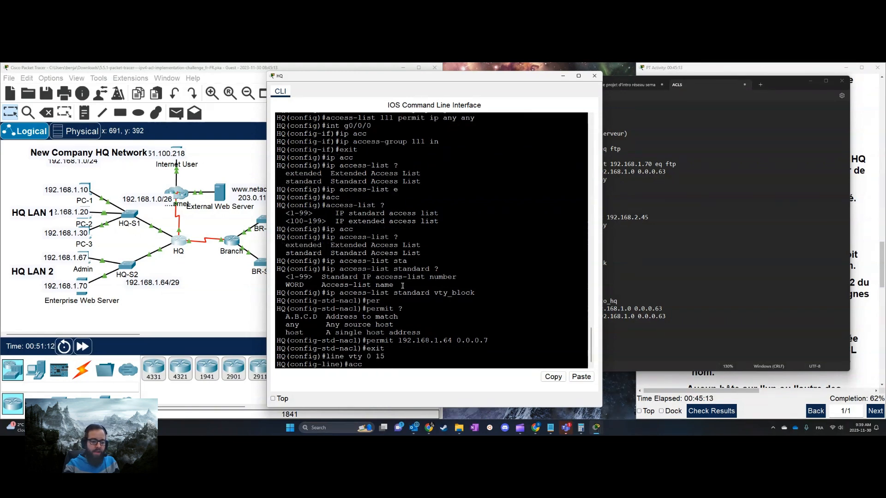
key("Tab")
type("?")
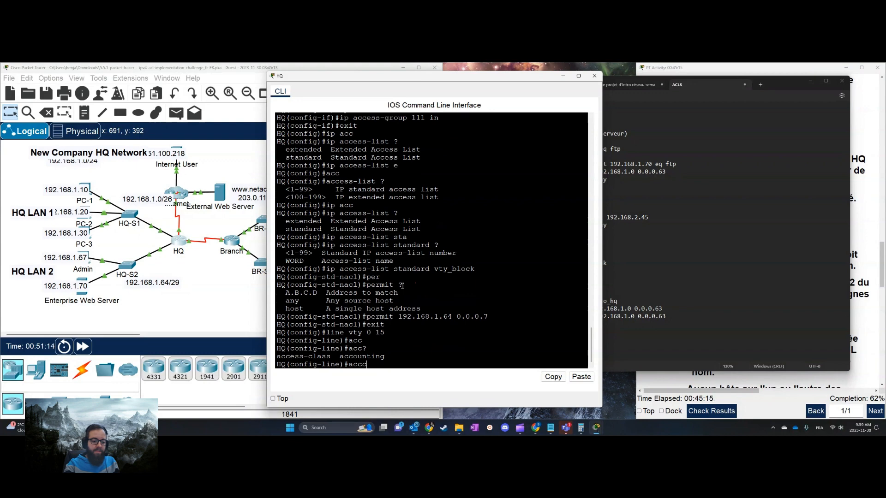
type("e")
key("Tab")
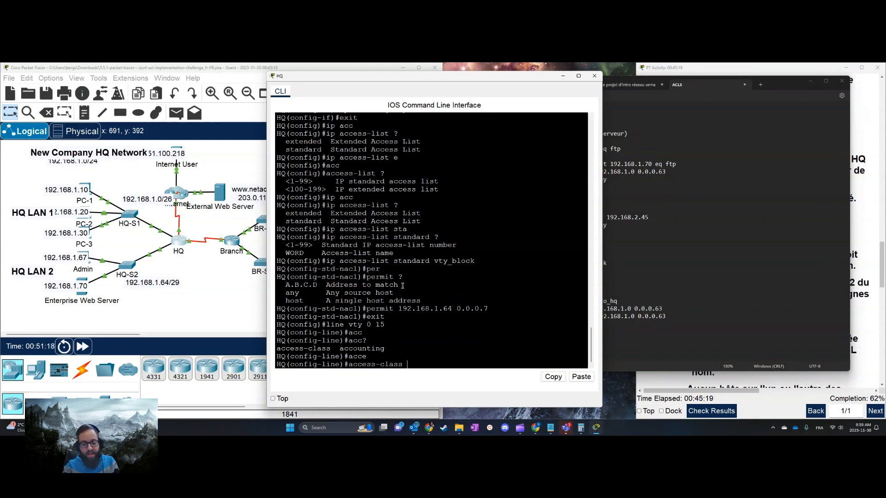
type("vty")
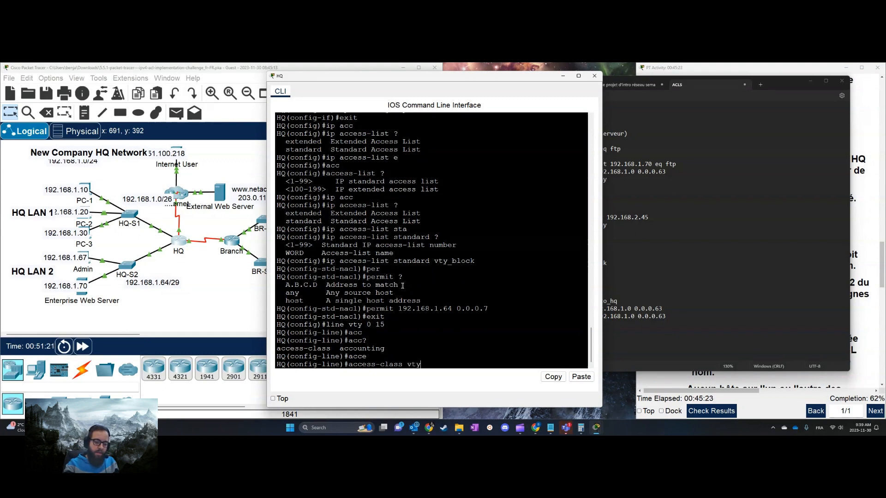
type("_block in")
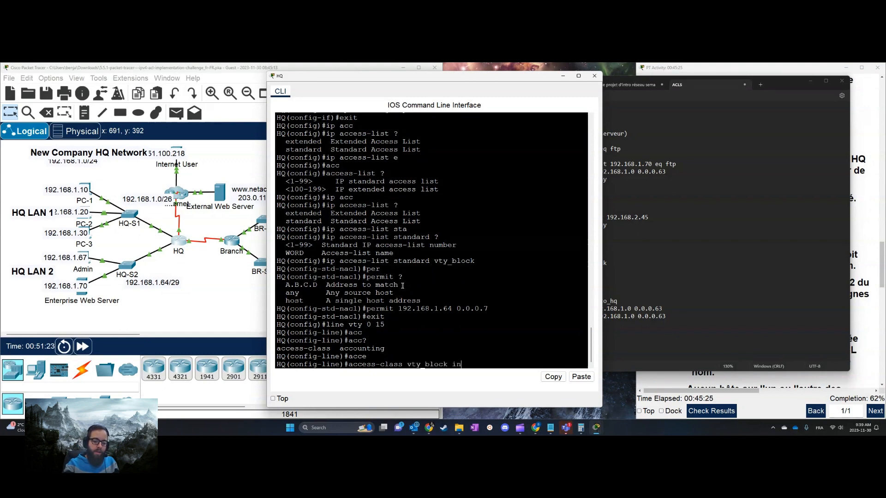
key("Return")
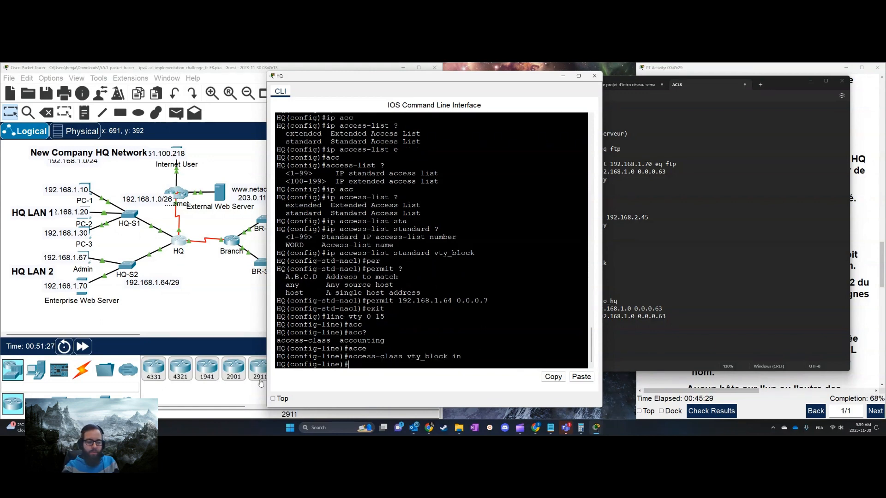
Read the ACL 4 requirements for branch_to_hq in the activity instructions and exit HQ's VTY line configuration
left_click(867, 309)
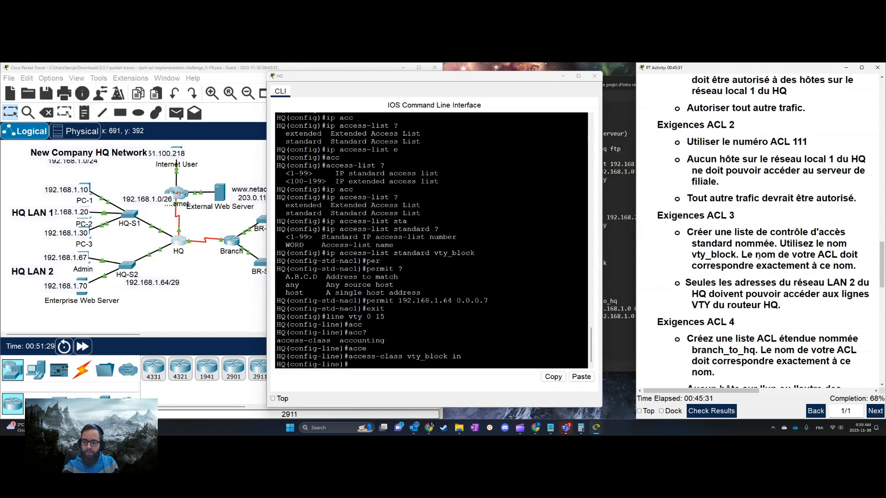
scroll(750, 303, "down", 3)
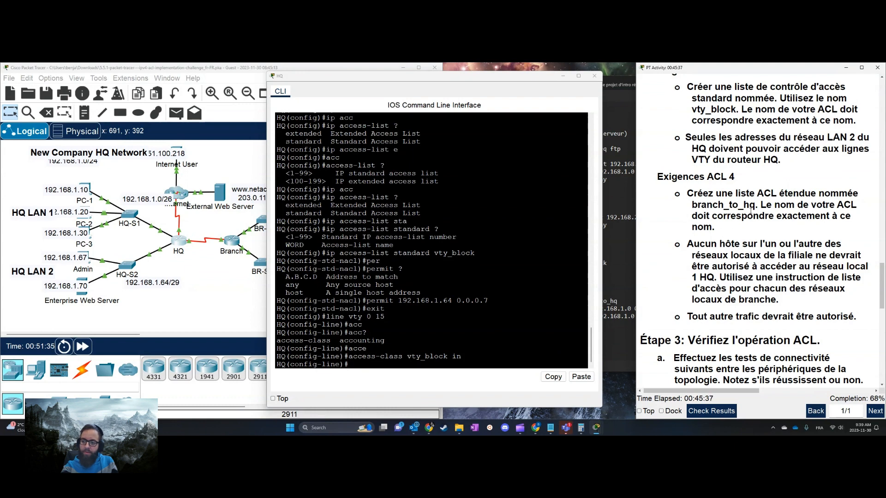
left_click(434, 273)
type("ip ac")
key("BackSpace")
key("BackSpace")
key("BackSpace")
key("BackSpace")
key("BackSpace")
type("exit")
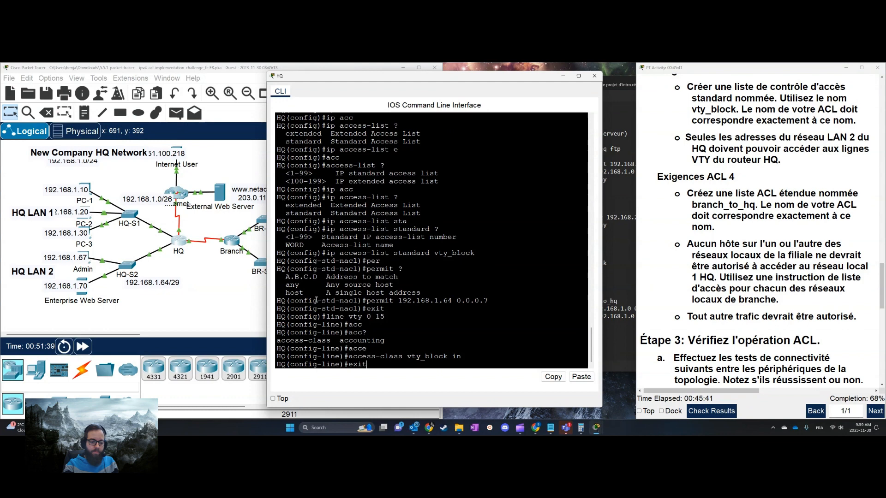
key("Return")
Create the extended named access list branch_to_hq in HQ's global configuration
type("ip acc")
key("Tab")
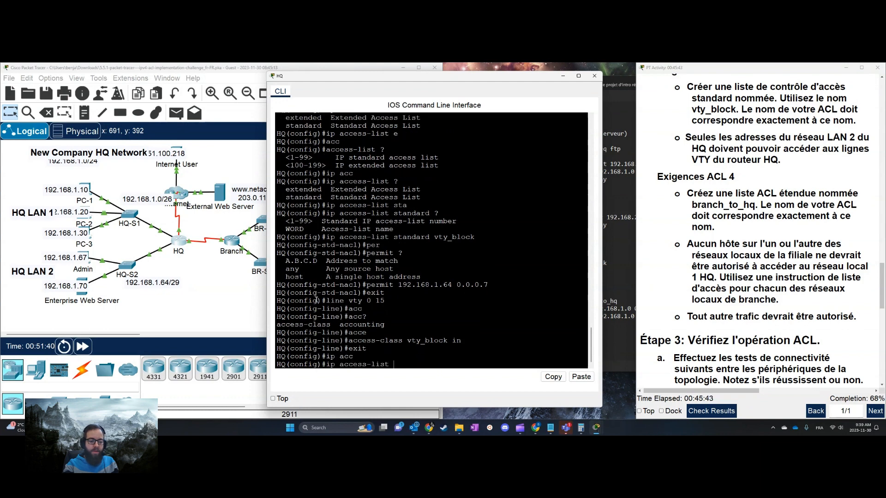
type("ex")
key("Tab")
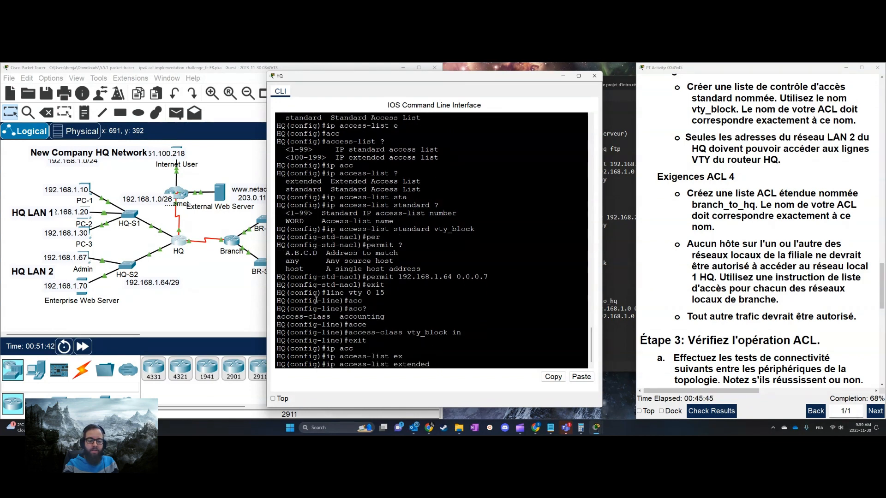
type("bran")
type("ch_ti")
type("_hq")
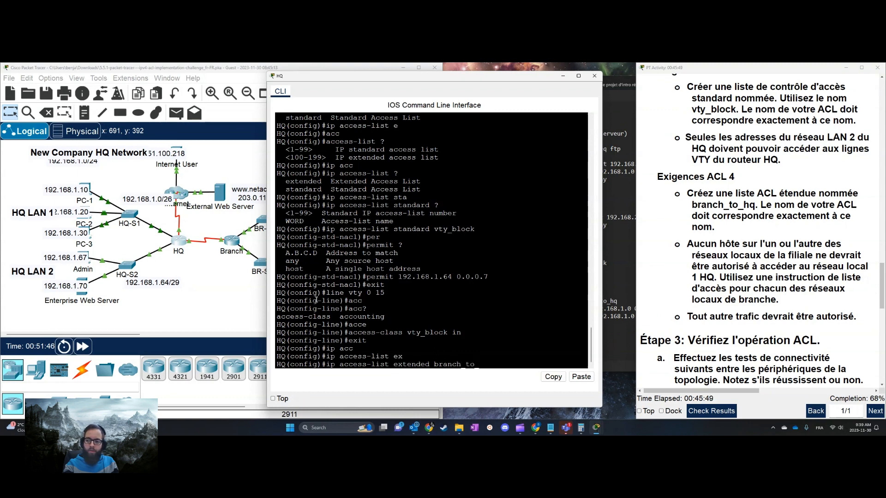
key("Return")
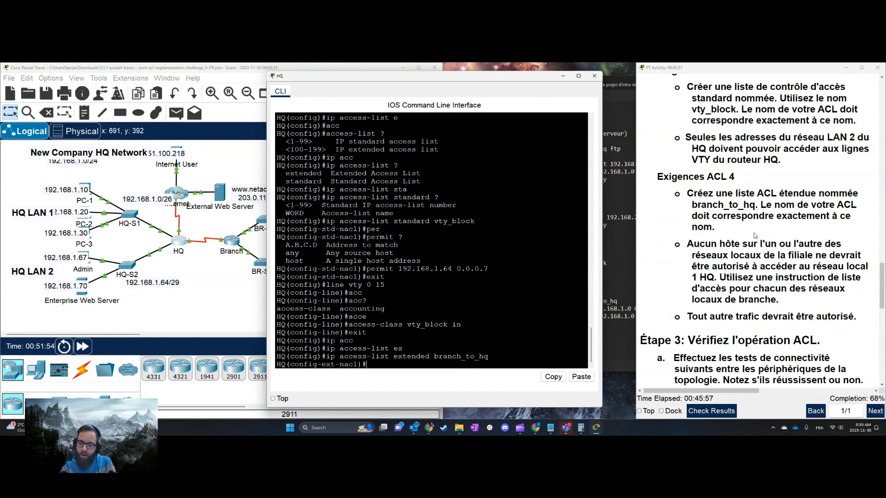
Exit the list's configuration on HQ and remove the extended access list branch_to_hq
type("exit")
key("Return")
type("no ip ")
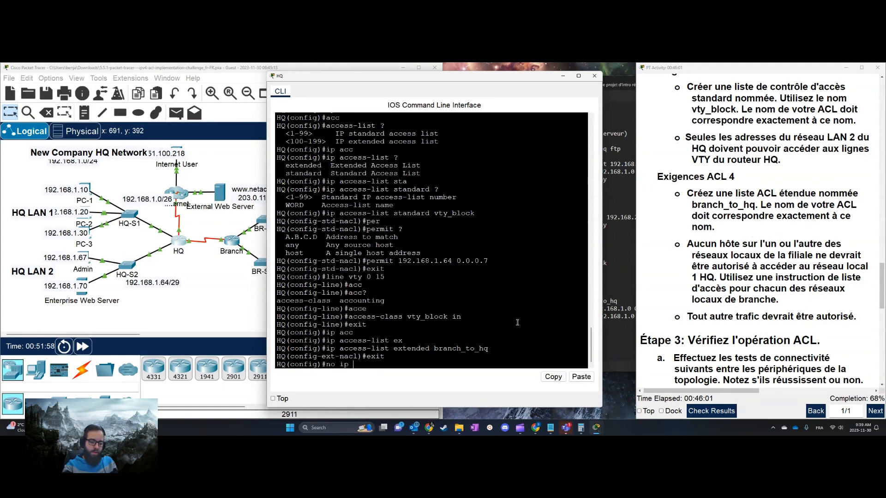
type("acc")
key("Tab")
type("e")
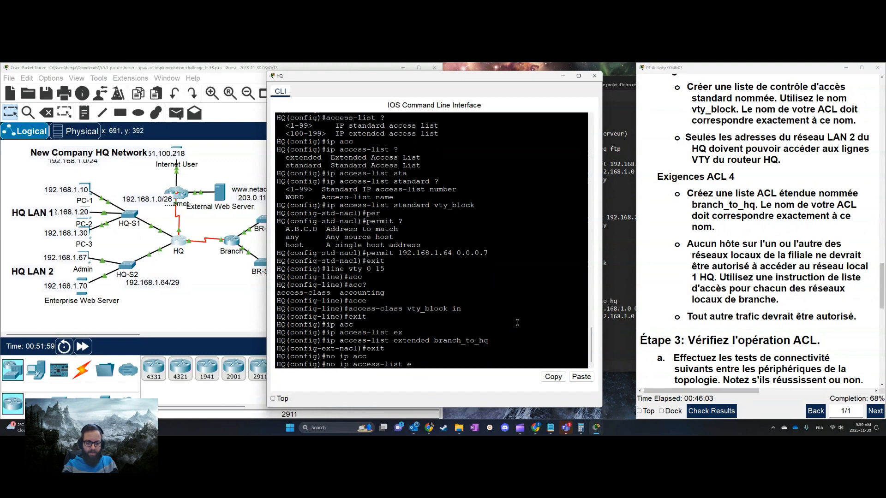
key("Tab")
type("branch")
type("-")
key("BackSpace")
type("_to_hq")
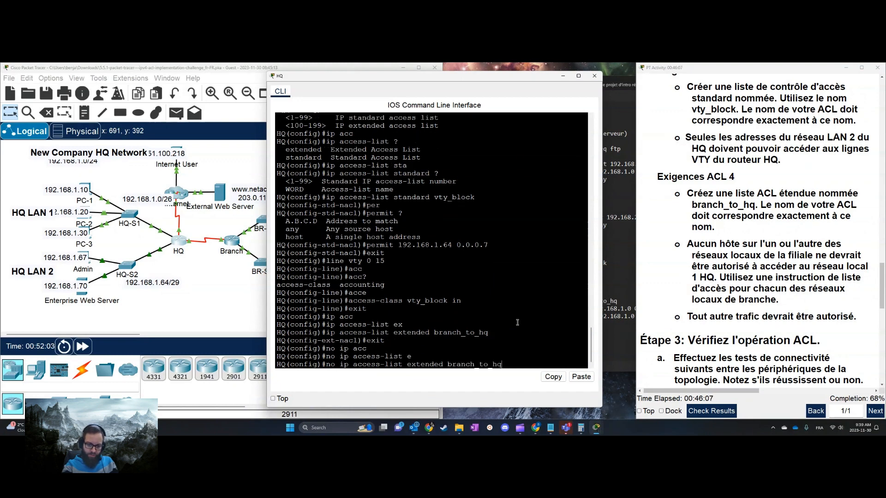
key("Return")
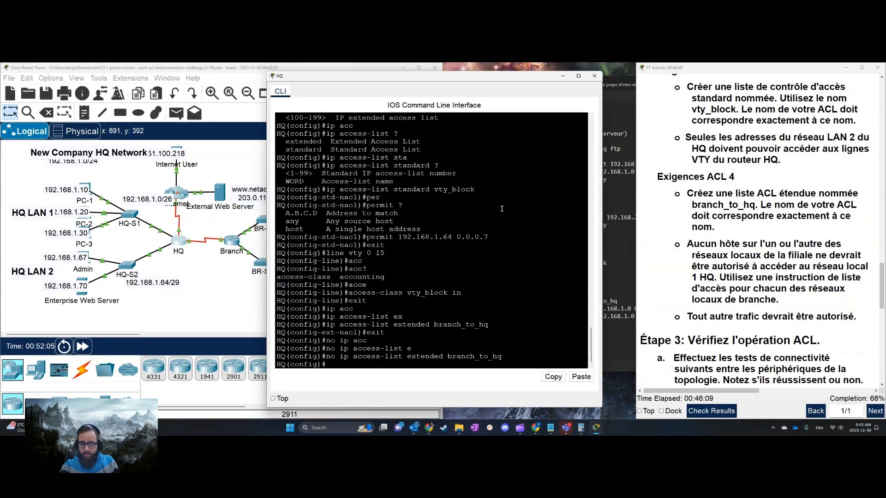
Uncover the topology, open the Branch router's command line with HQ's window minimized, and enter Branch's global configuration mode
left_click_drag(463, 77, 608, 263)
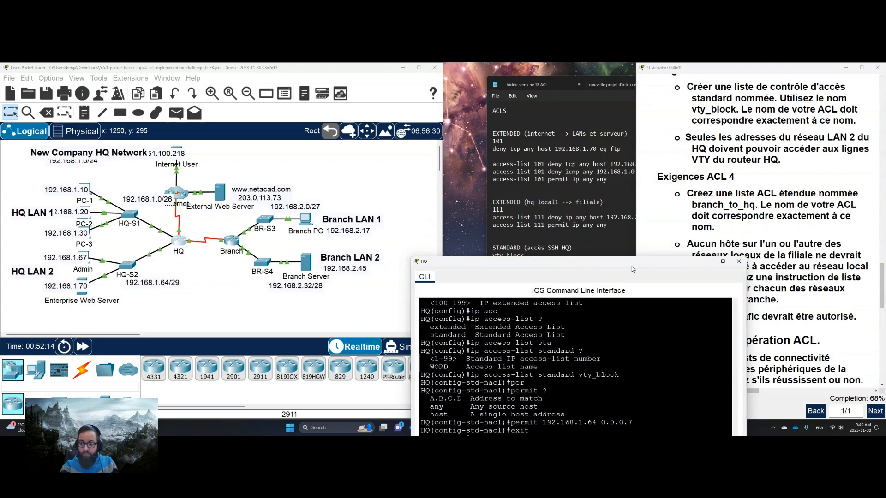
left_click_drag(630, 261, 659, 179)
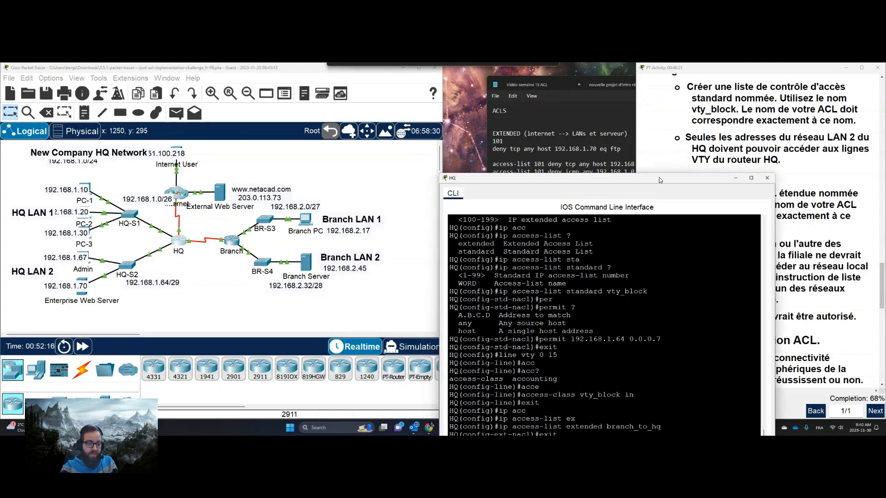
left_click(233, 243)
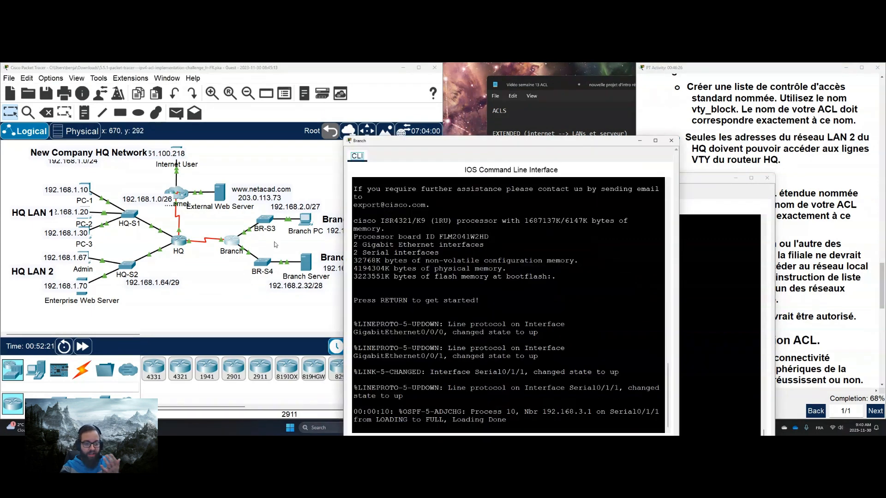
left_click(725, 331)
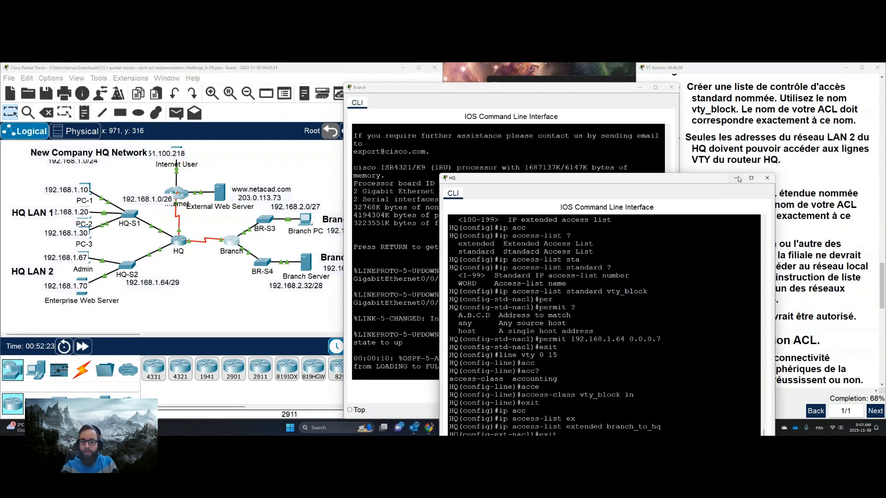
left_click(739, 178)
key("Return")
key("Return")
type("en")
key("Return")
type("conf t")
key("Return")
Create the extended named access list branch_to_hq in Branch's global configuration
type("ip acc")
key("Tab")
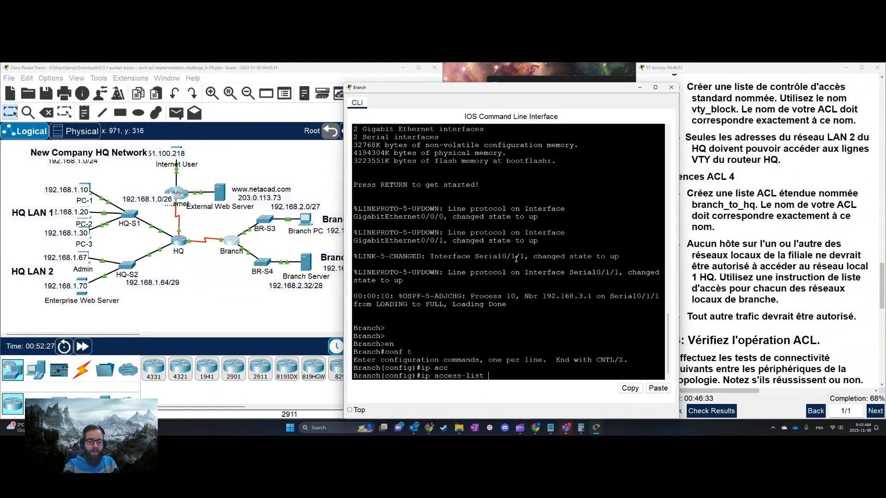
type("ex")
key("Tab")
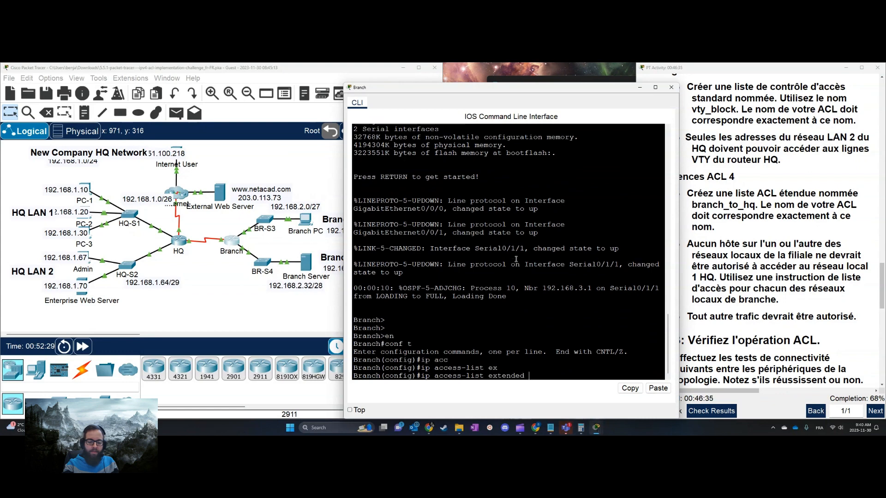
type("branch_to_hq")
left_click(787, 245)
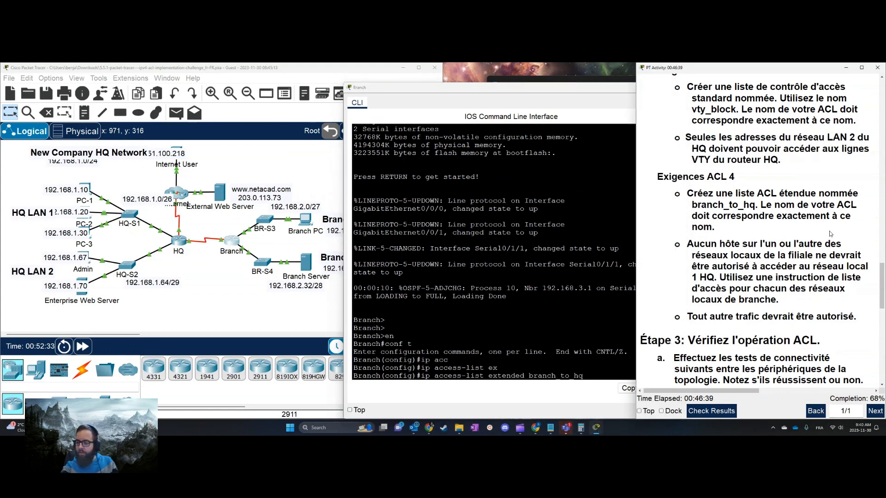
left_click(541, 287)
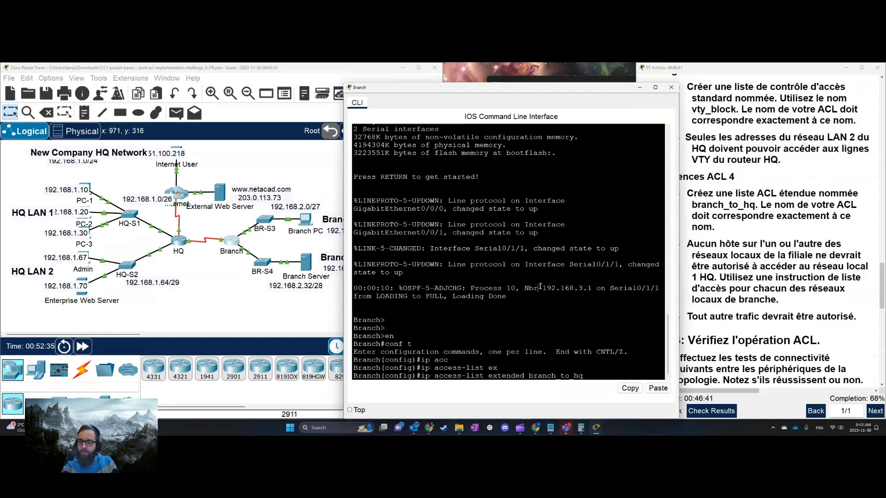
key("Return")
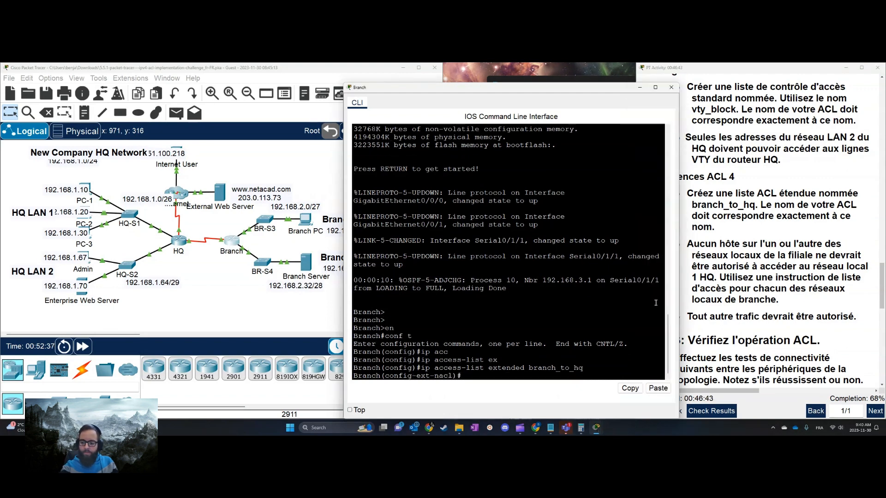
Copy branch_to_hq's two deny ip rules and permit ip any any from the ACLS notes into Branch's access list configuration
left_click(754, 274)
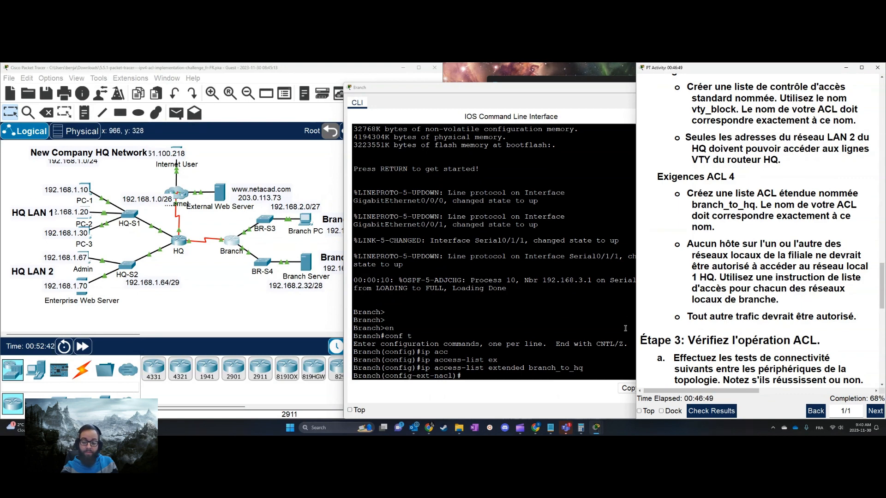
left_click(552, 429)
left_click(649, 277)
left_click_drag(523, 308, 594, 309)
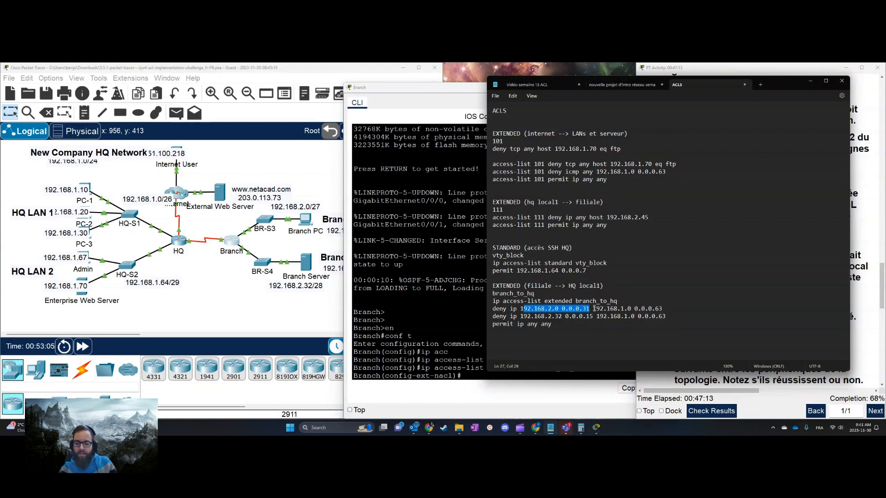
left_click_drag(594, 308, 661, 307)
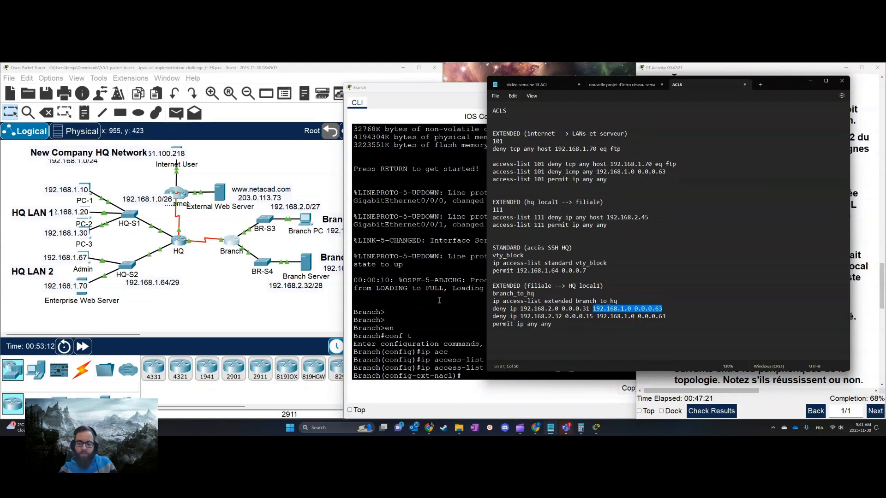
left_click(547, 325)
left_click_drag(600, 326, 493, 309)
right_click(549, 317)
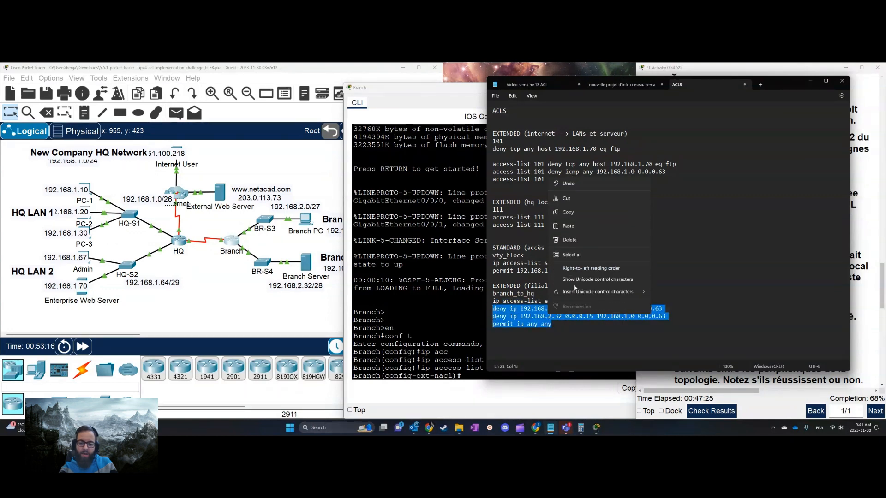
left_click(567, 211)
right_click(509, 332)
left_click(529, 344)
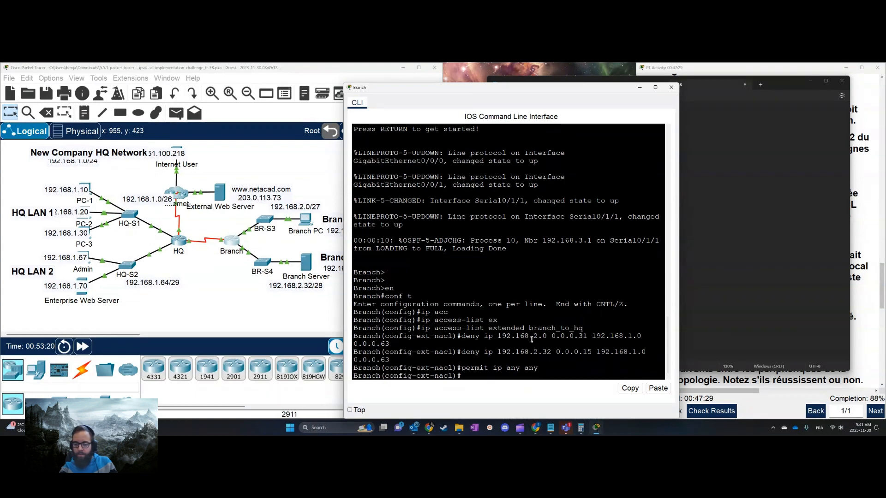
Minimize the notes, uncover the topology, and review the ACL requirements in the activity instructions against it
left_click(766, 263)
left_click(810, 81)
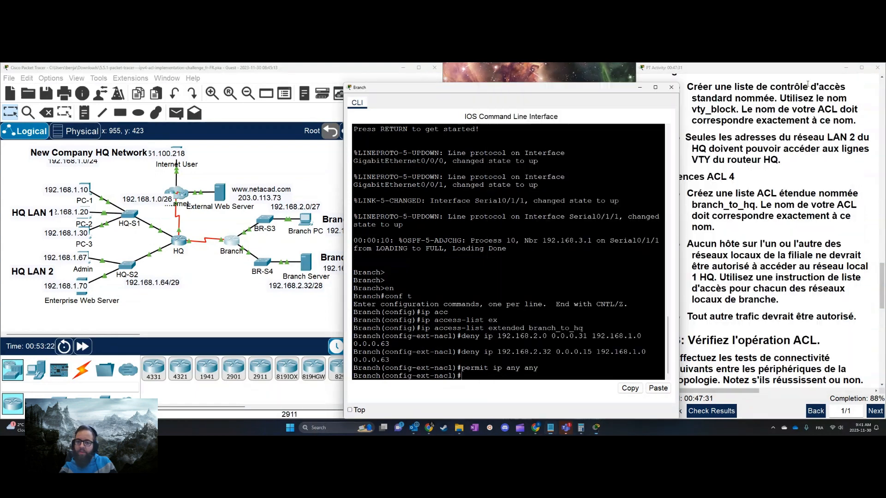
left_click_drag(470, 87, 605, 84)
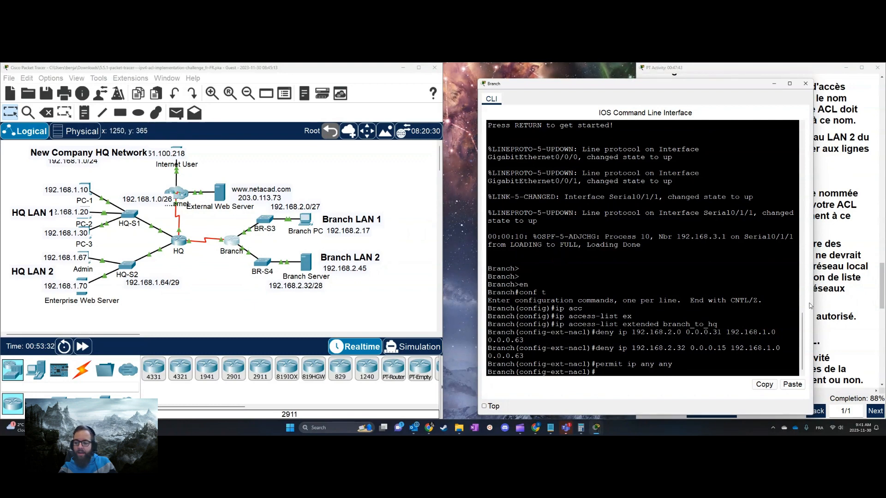
left_click(836, 307)
scroll(780, 314, "down", 5)
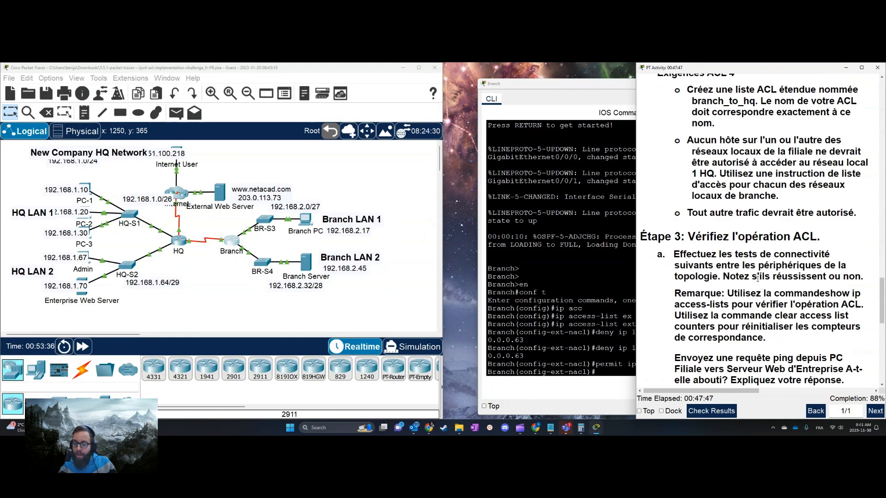
scroll(757, 278, "up", 8)
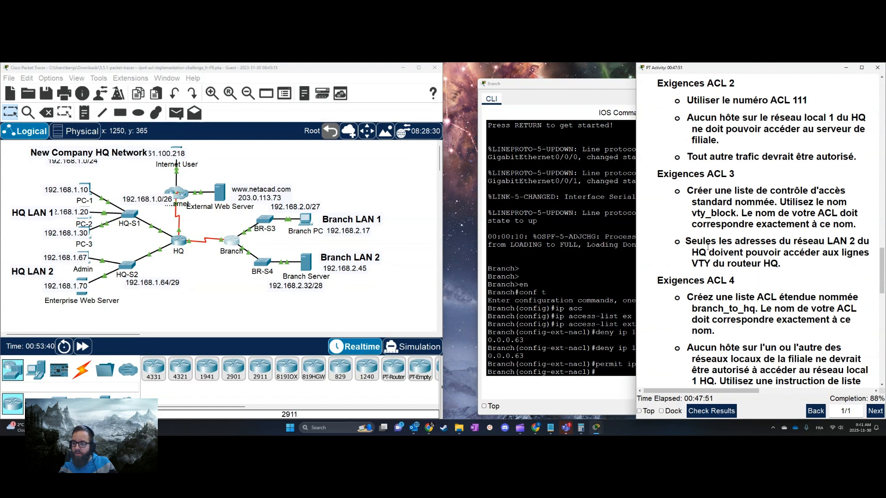
scroll(707, 246, "down", 4)
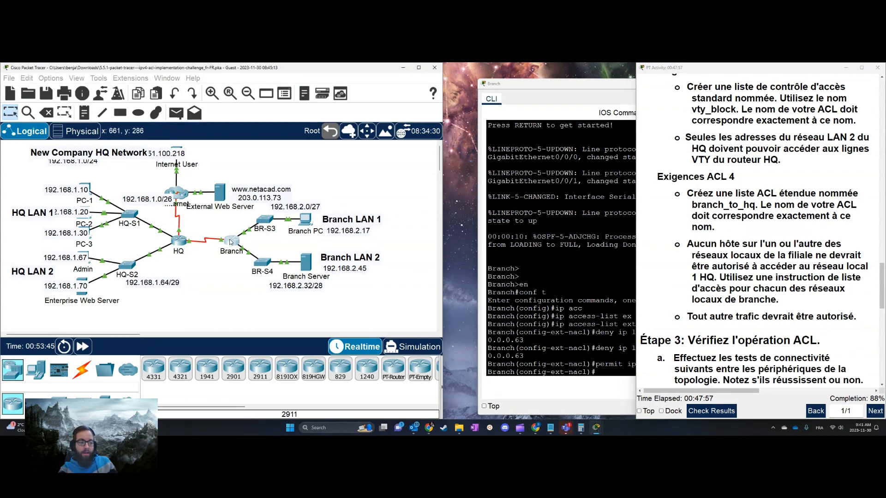
Exit the access list configuration on Branch and display the router's IP interface summary
left_click(615, 269)
type("e")
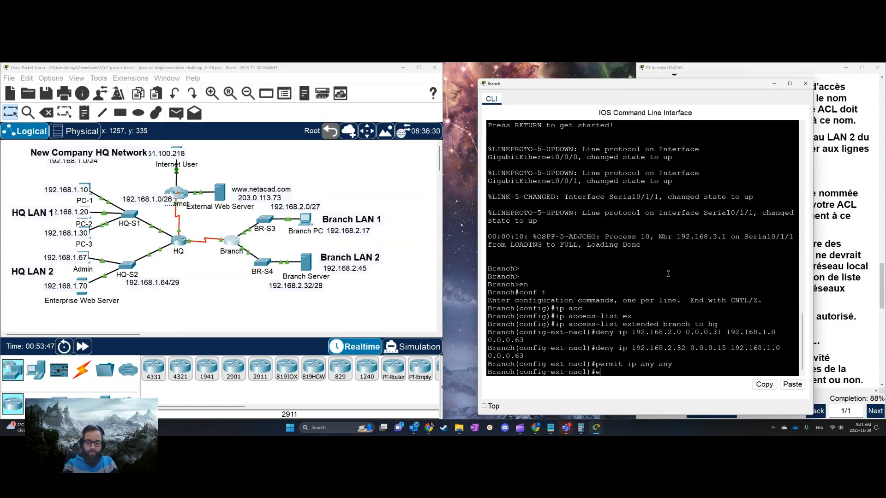
type("xit")
key("Return")
type("do sh ip int b")
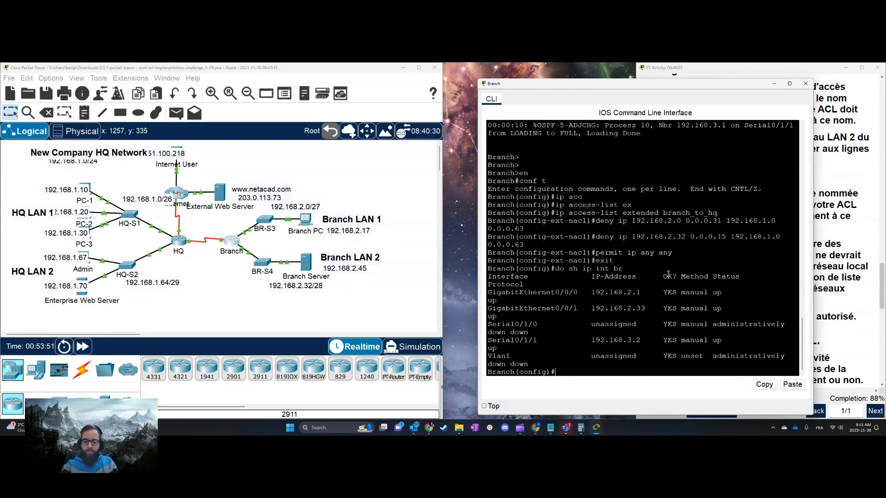
Apply branch_to_hq outbound on Branch's Serial0/1/1 interface and close the router's window
left_click(524, 340)
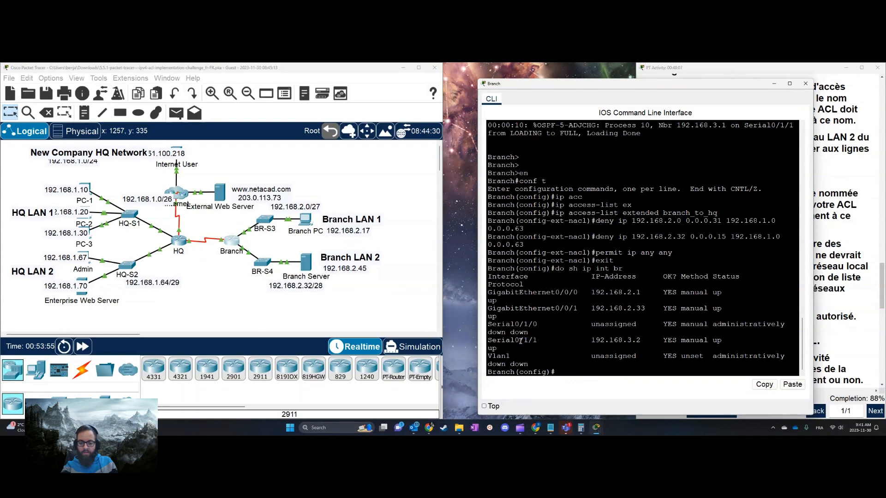
type("int s0/1/1")
key("Return")
type("ip")
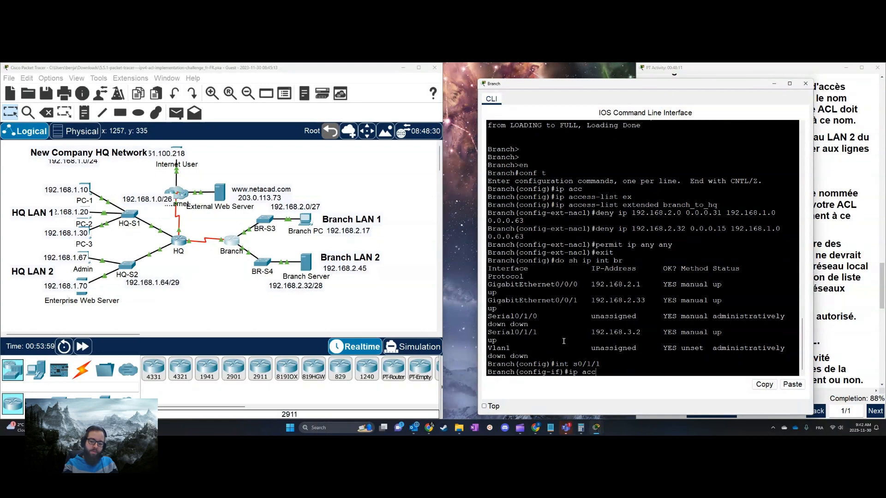
type(" acc")
key("Tab")
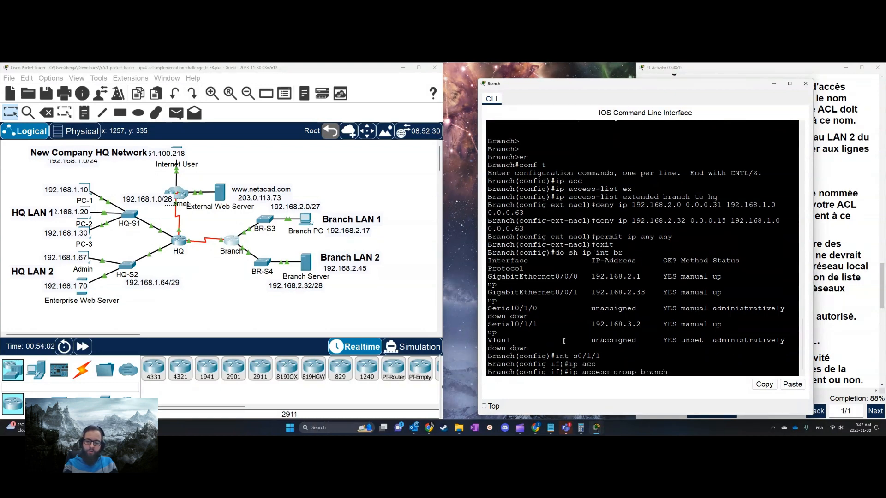
type("branch_to_hq ")
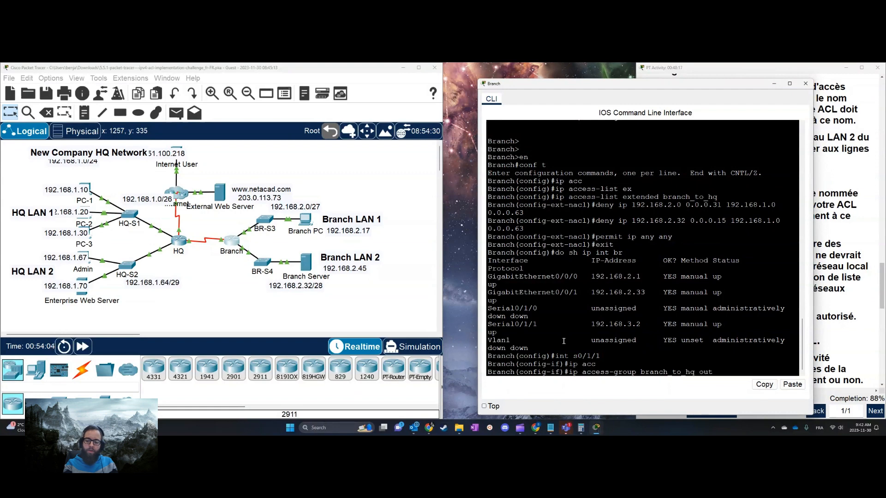
type("out")
key("Return")
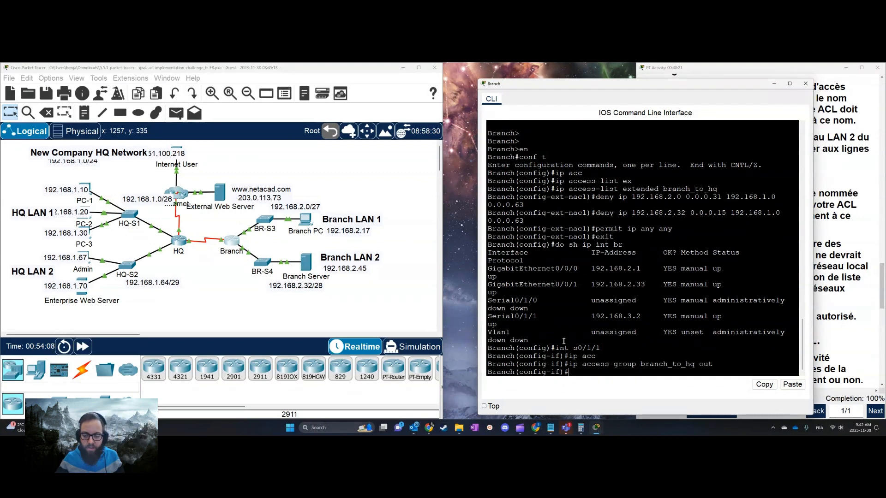
left_click(805, 84)
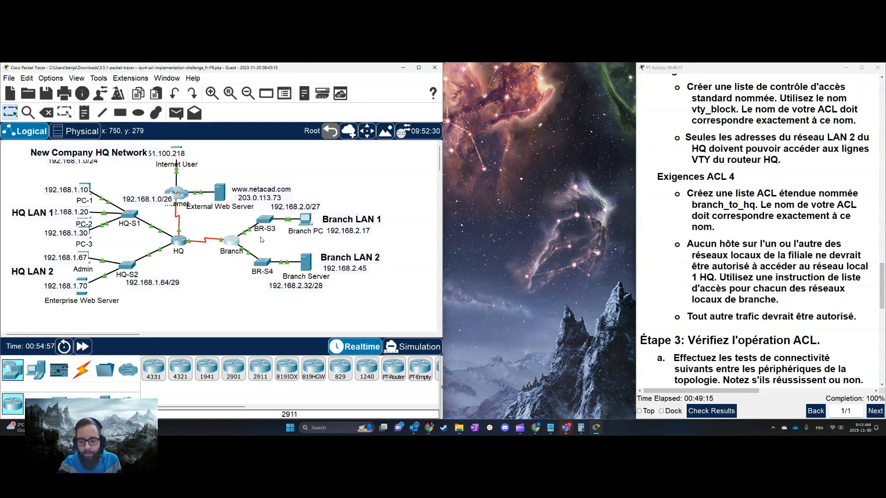
Read the Step 3 connectivity tests for verifying the ACLs in the activity instructions, then minimize the instructions
left_click(787, 264)
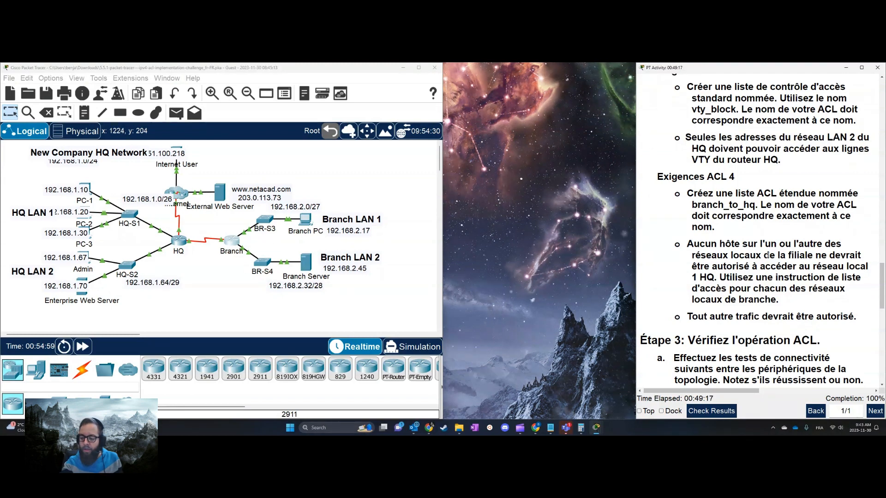
left_click(519, 426)
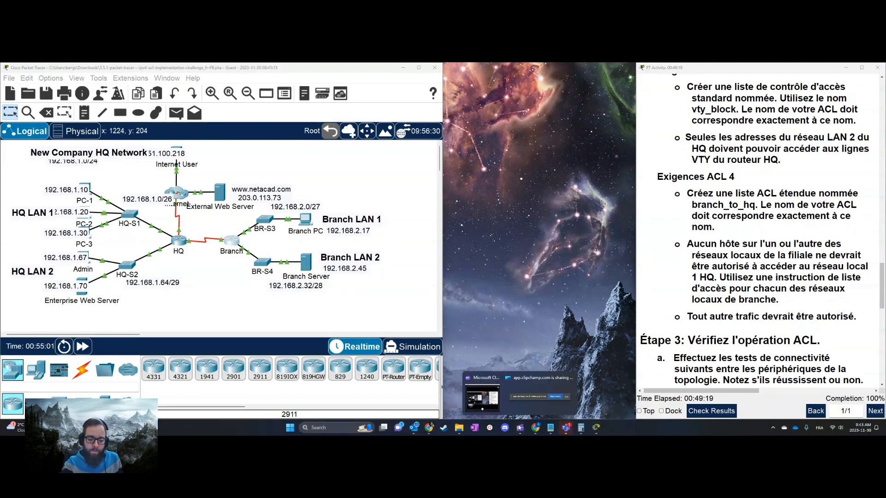
left_click(684, 366)
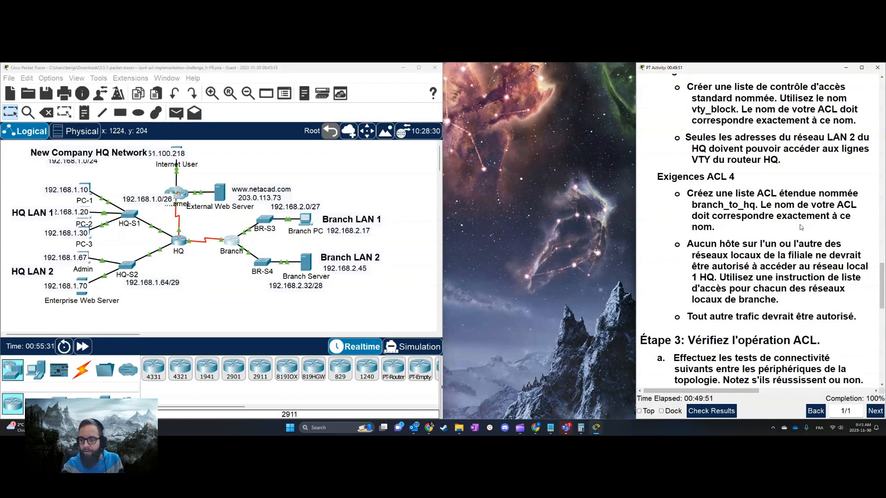
scroll(814, 235, "down", 3)
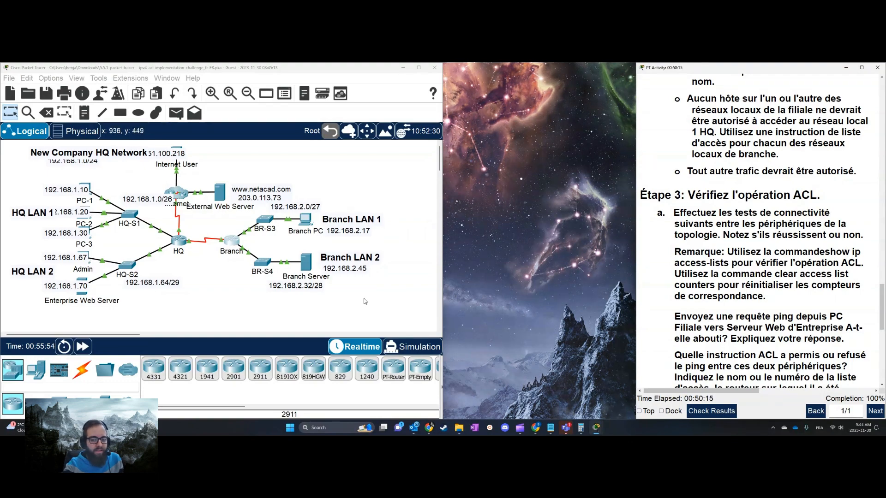
scroll(803, 273, "down", 6)
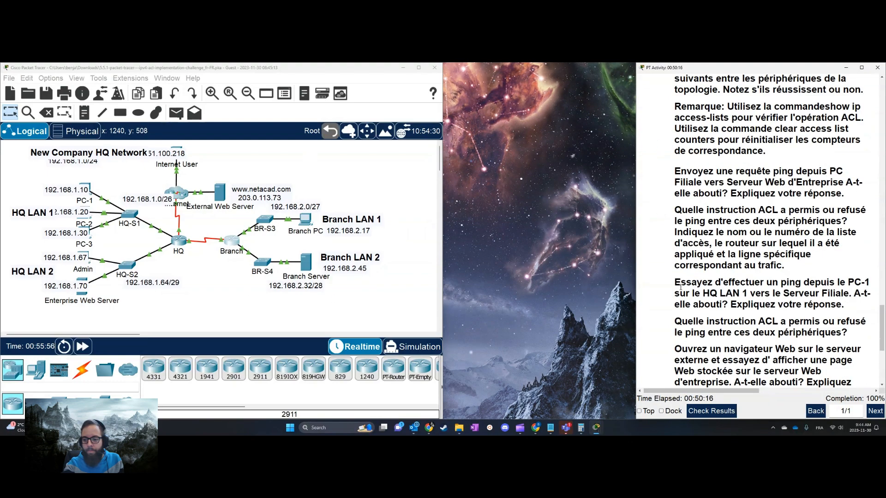
scroll(803, 273, "up", 3)
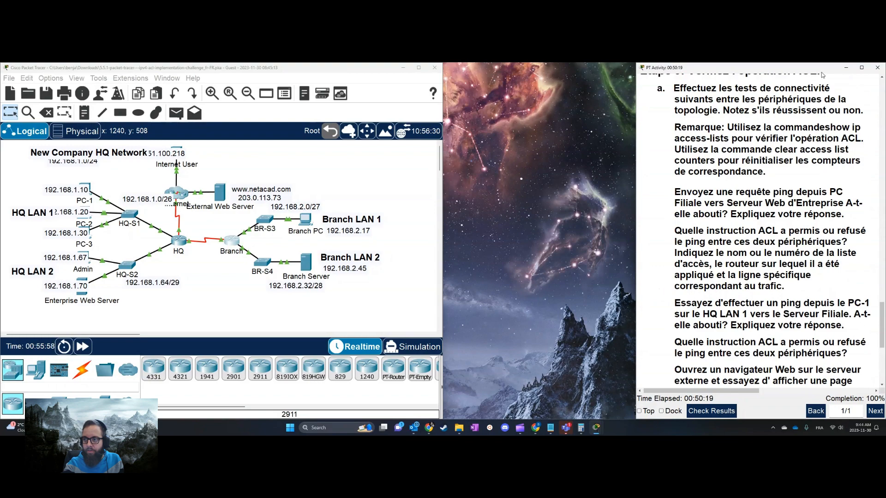
left_click(846, 68)
left_click(796, 123)
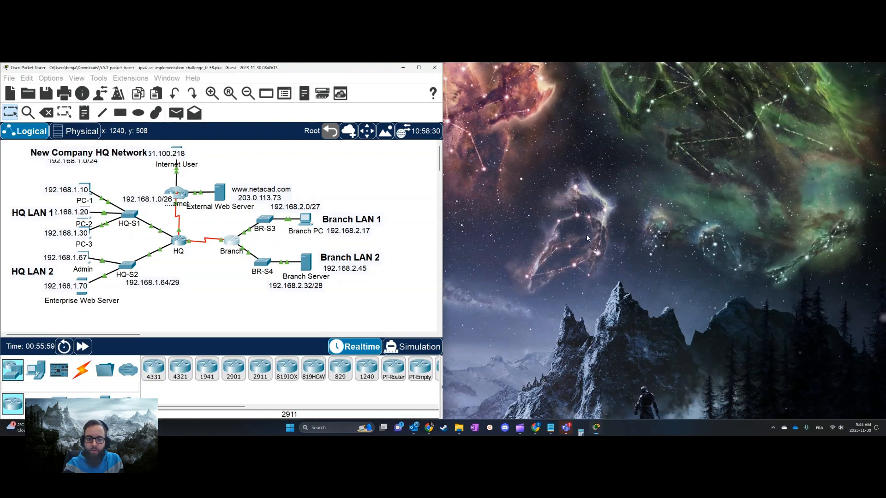
Reopen HQ's command line and display all its IP access lists from global configuration mode
left_click(185, 242)
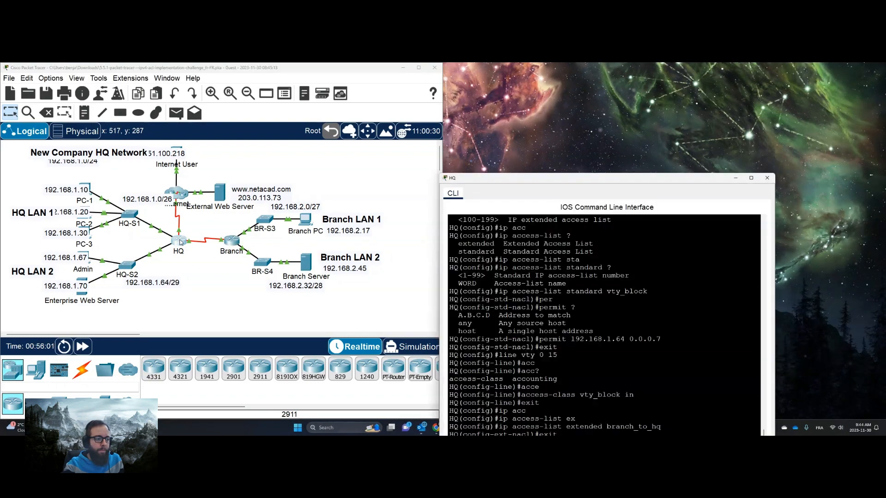
key("Return")
key("Return")
key("Return")
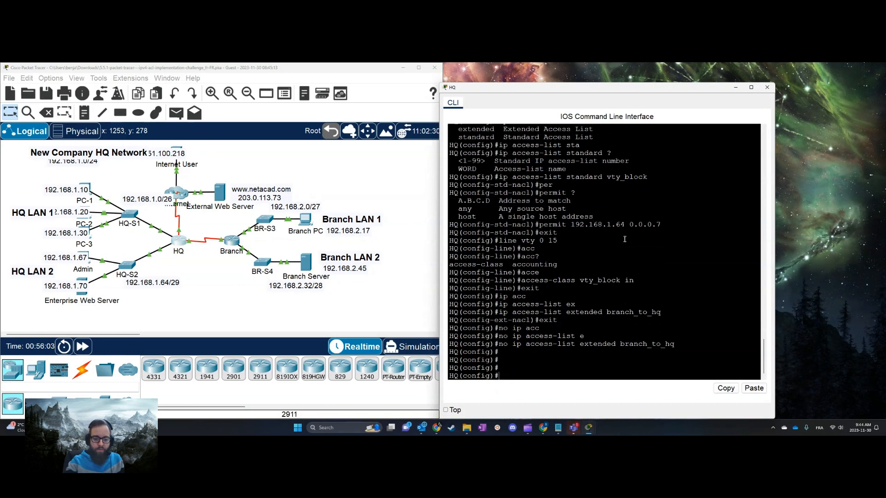
type("do sh ip acc")
key("Tab")
key("Return")
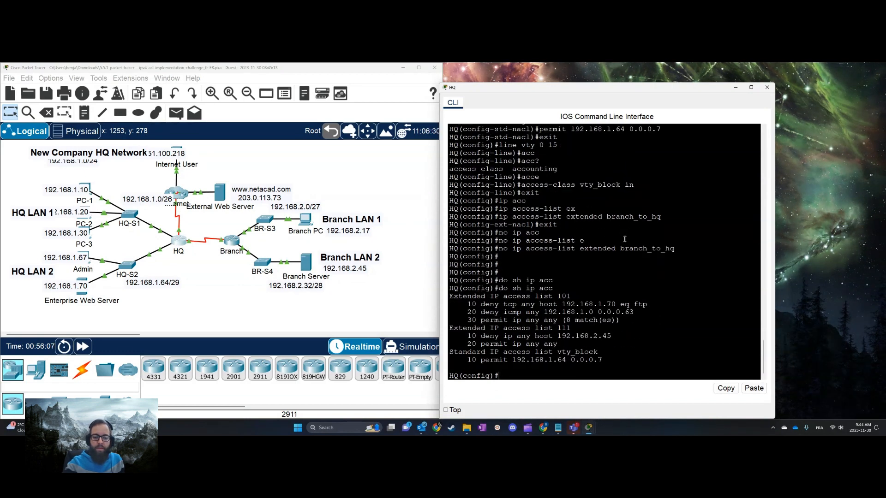
Examine the entries of HQ's access lists, highlighting list 101 and its rule denying FTP to host 192.168.1.70
left_click_drag(600, 351, 451, 297)
left_click(653, 348)
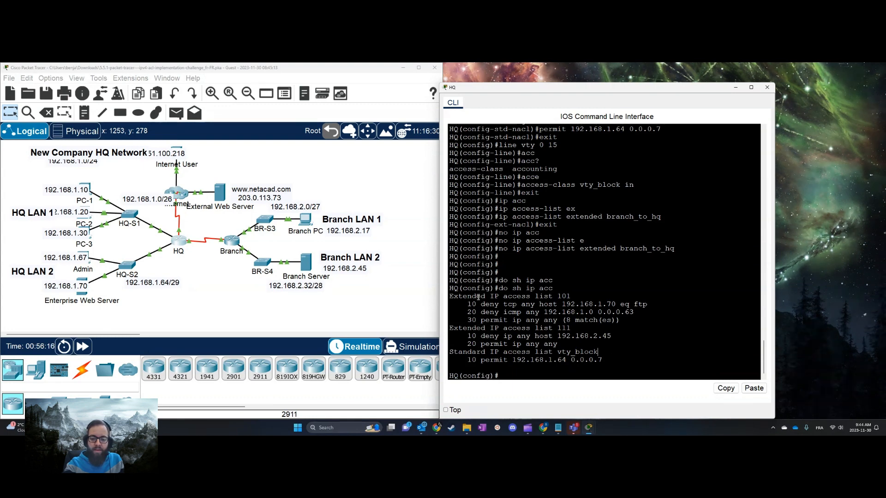
left_click_drag(457, 296, 674, 323)
left_click(659, 322)
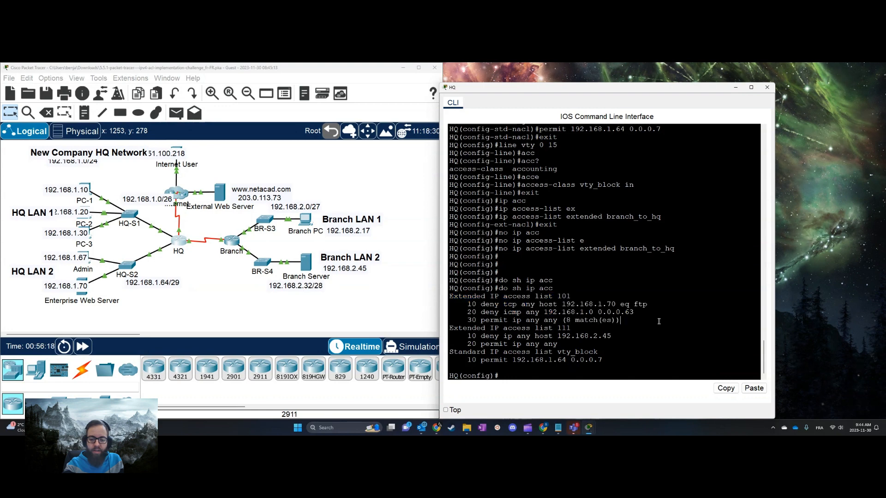
left_click_drag(477, 304, 658, 305)
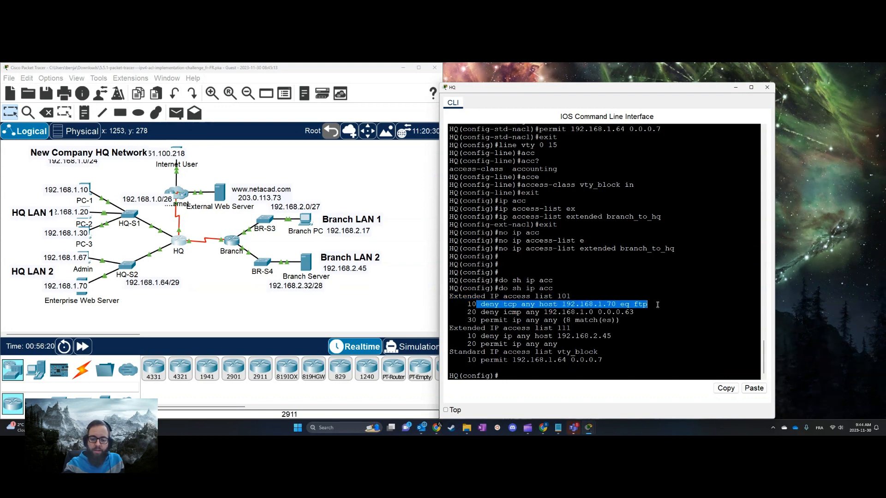
Open the Internet User's command prompt and place its window beside HQ's command line
left_click(657, 305)
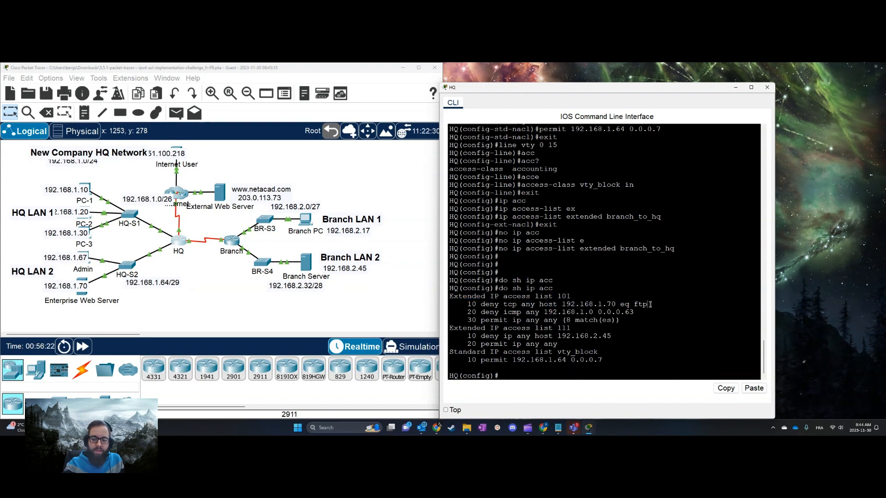
left_click(236, 170)
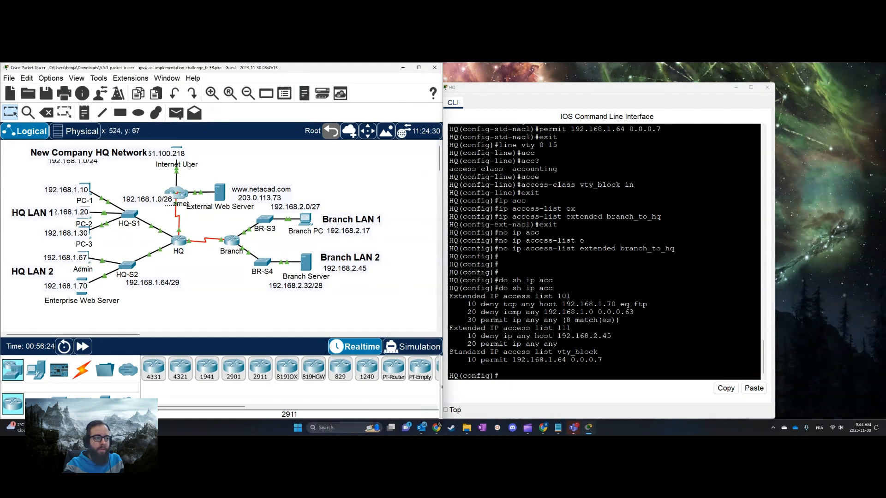
left_click(181, 148)
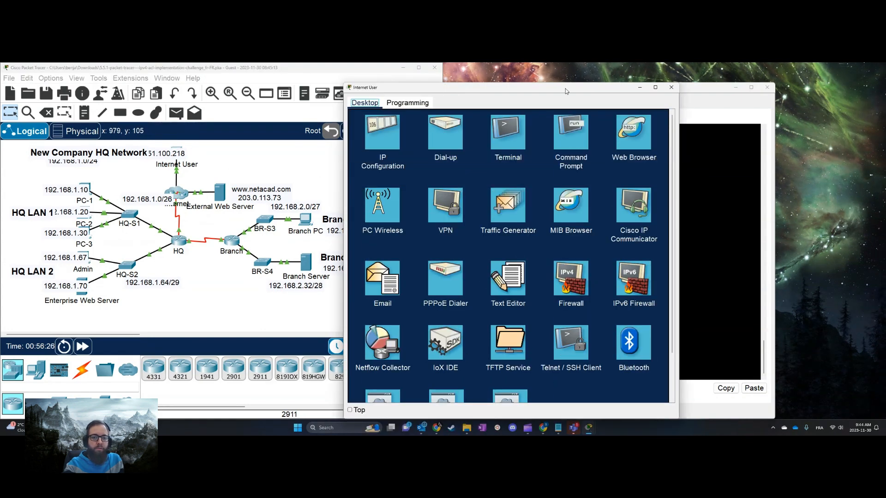
left_click_drag(561, 90, 334, 83)
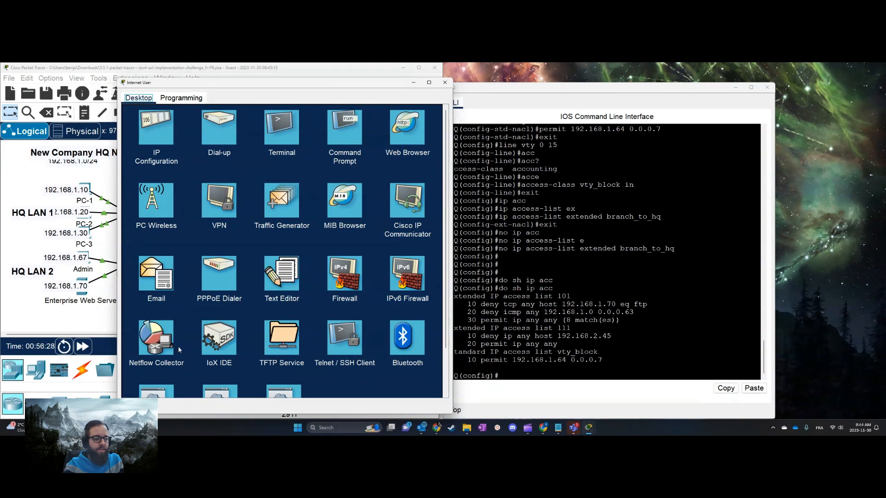
scroll(432, 239, "down", 2)
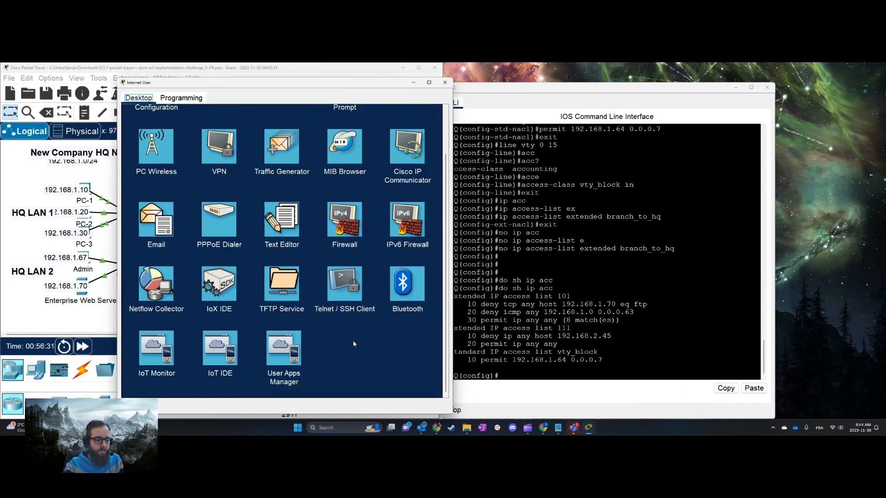
scroll(277, 240, "up", 2)
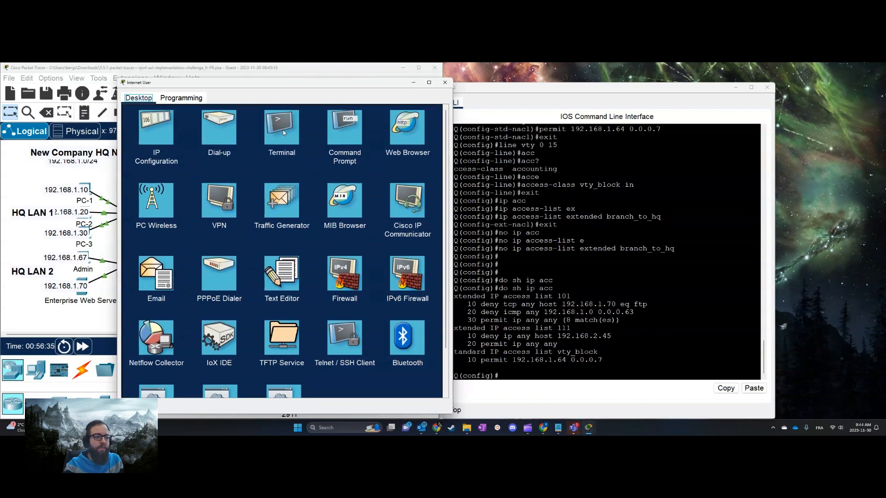
left_click(351, 125)
Attempt an FTP connection from the Internet User to 192.168.1.70, copying the address from HQ's list 101 output
type("ftrp")
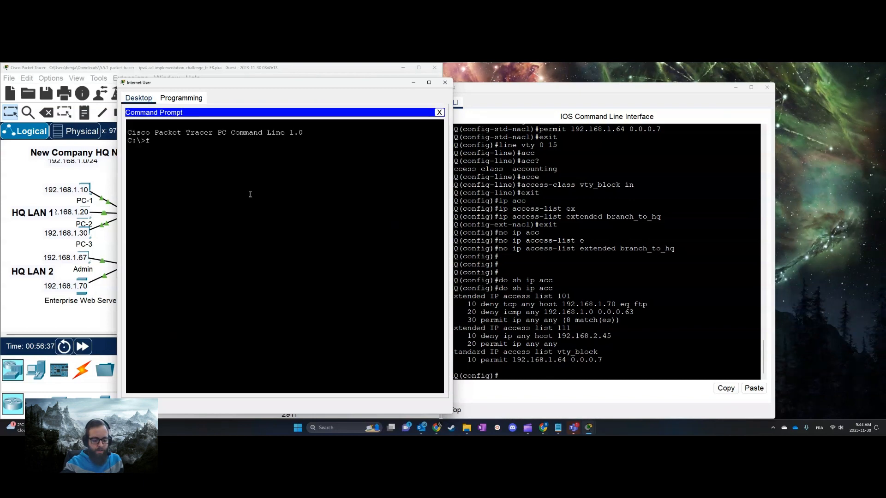
key("BackSpace")
key("BackSpace")
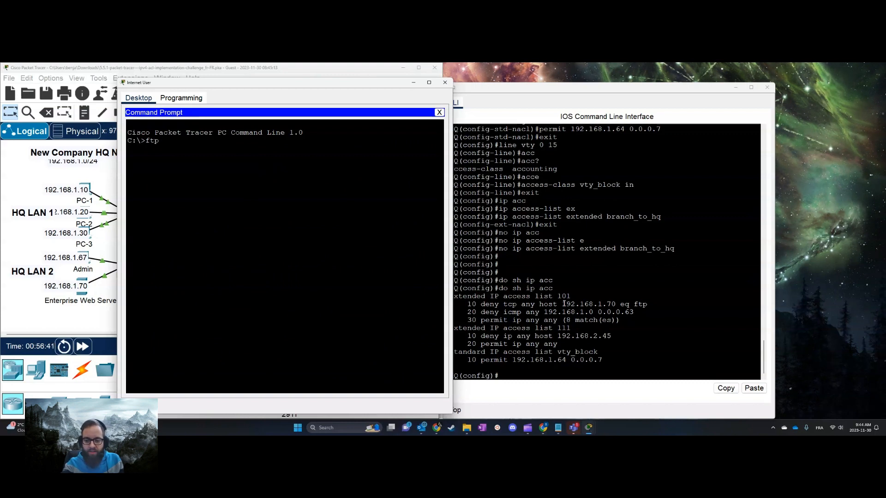
left_click_drag(564, 304, 616, 305)
key("ctrl+c")
right_click(614, 305)
left_click(627, 308)
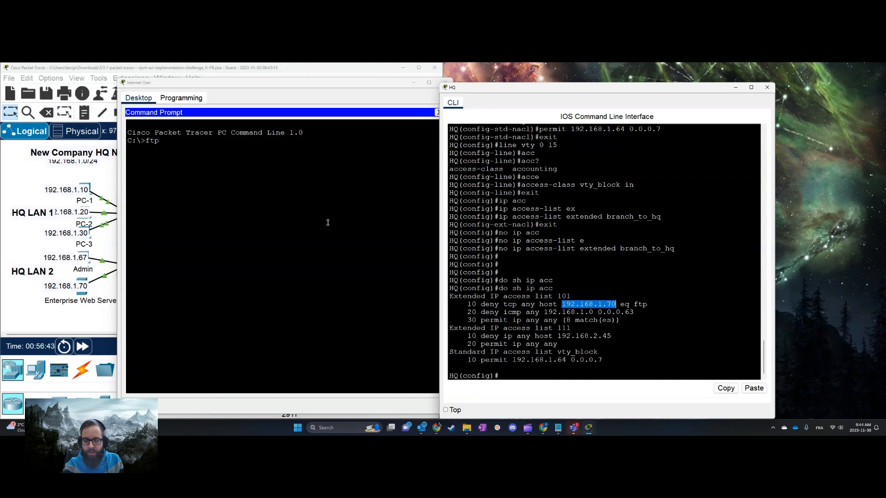
right_click(297, 210)
left_click(318, 226)
key("Return")
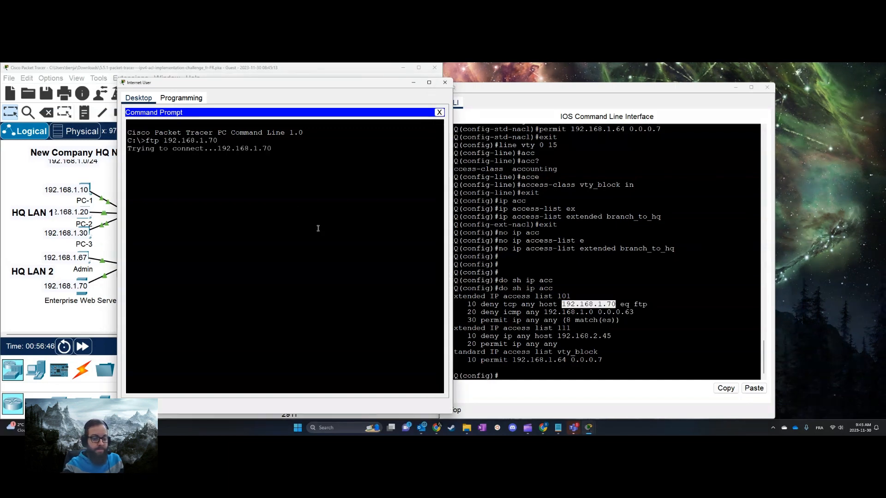
Redisplay HQ's IP access lists and highlight list 101's FTP deny rule to check its match count
left_click(645, 287)
key("Up")
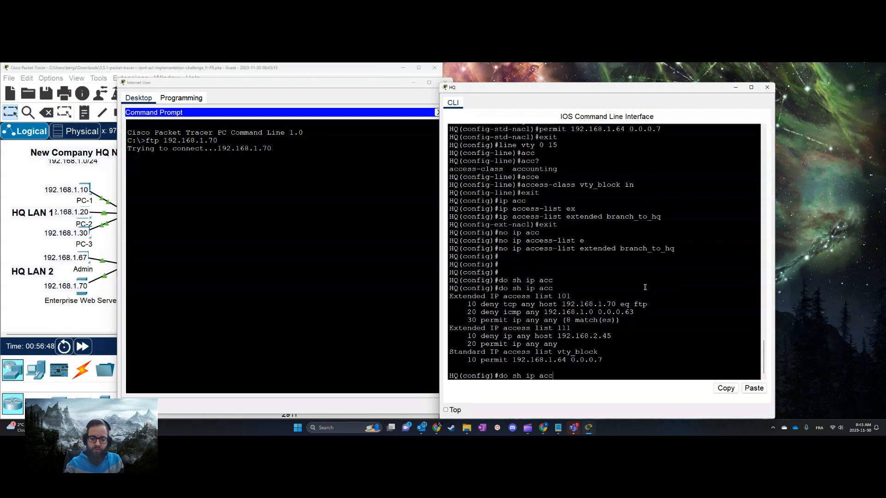
key("Return")
double_click(587, 304)
left_click(194, 157)
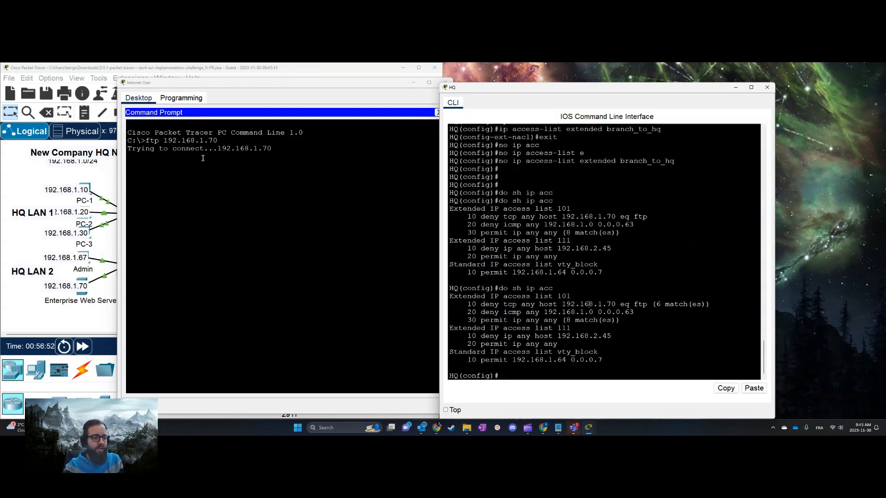
triple_click(656, 304)
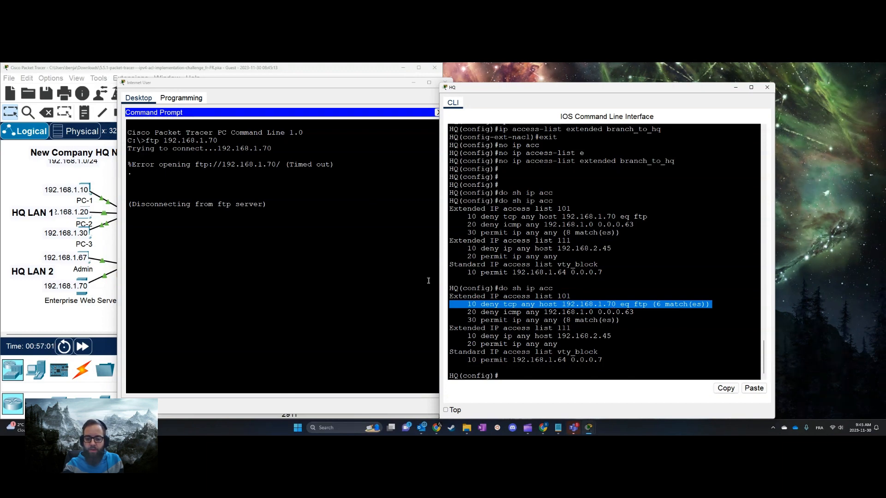
Move the Internet User's window clear of the topology and ping PC-1 at 192.168.1.10 from its command prompt
left_click_drag(341, 82, 572, 74)
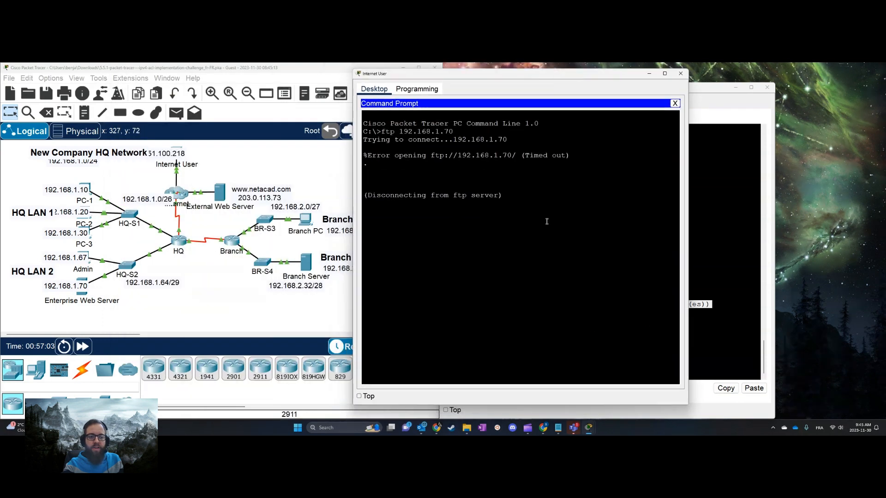
left_click(675, 103)
left_click(574, 138)
key("Return")
key("Return")
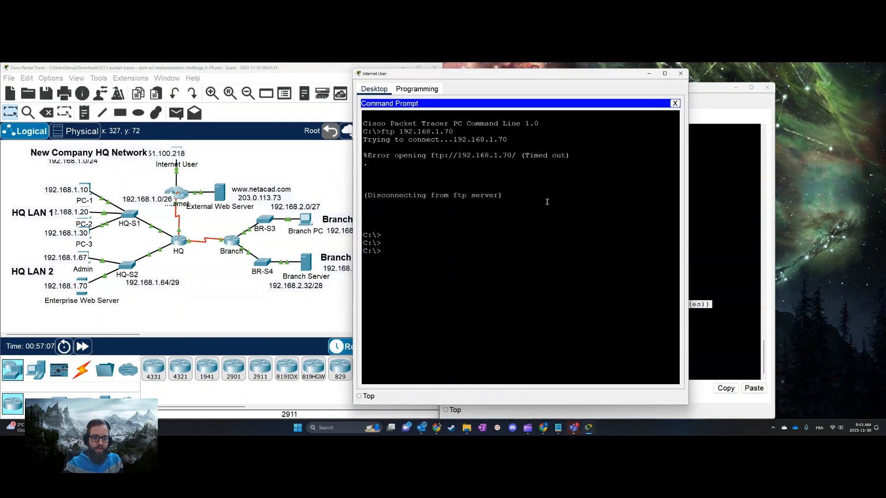
type("ping")
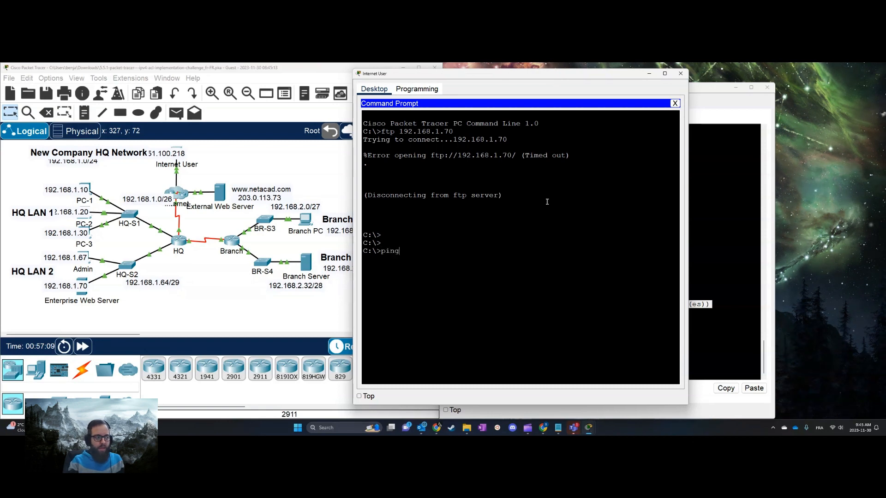
type(" 192.168.1.10")
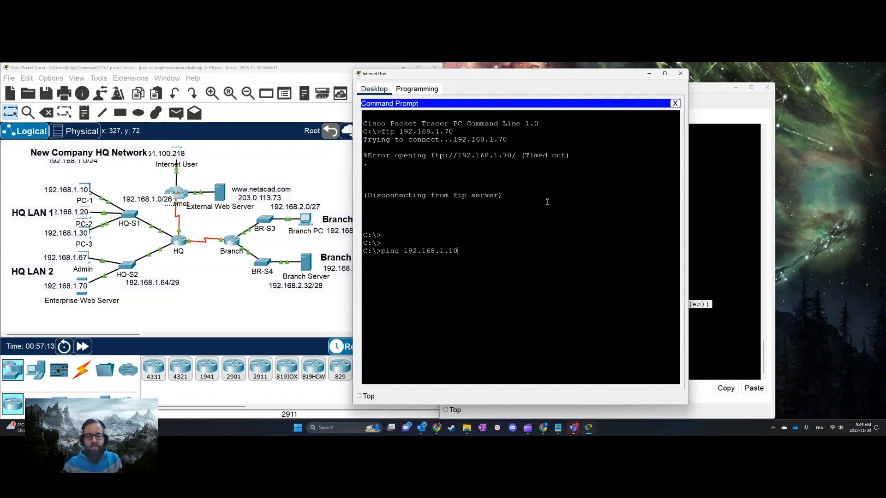
key("Return")
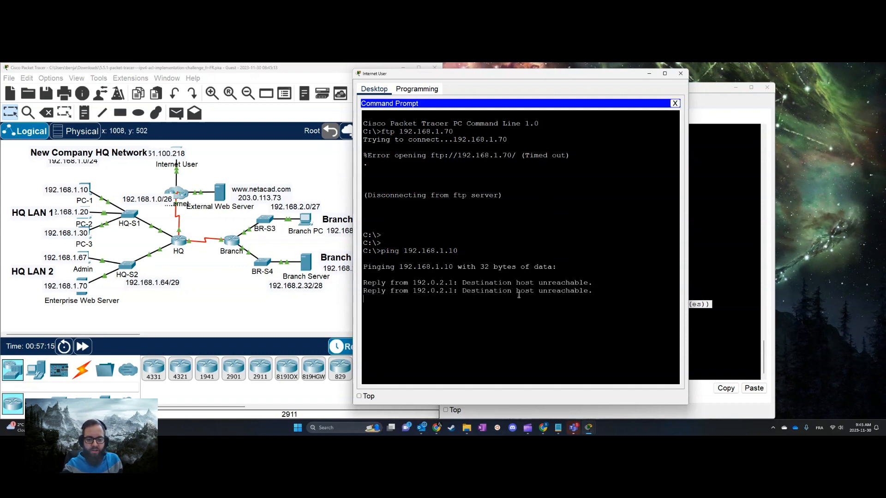
Redisplay HQ's IP access lists to check the match count of list 101's ICMP deny rule
left_click(739, 268)
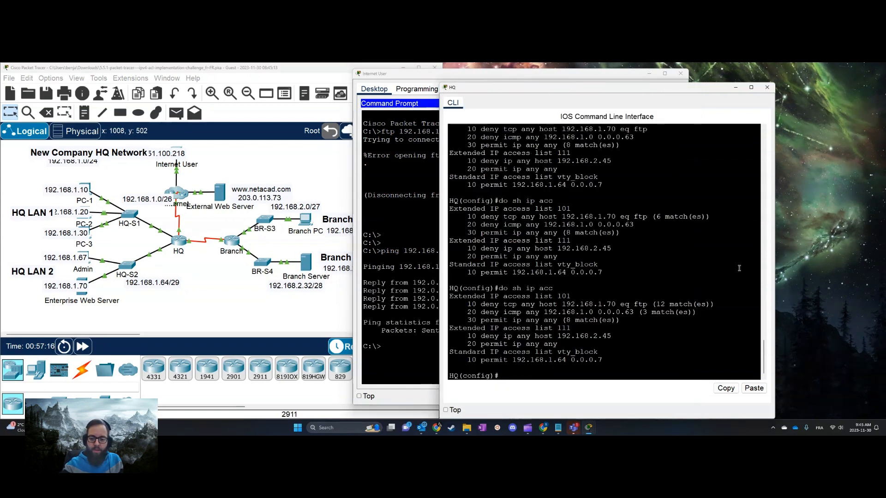
key("Up")
key("Return")
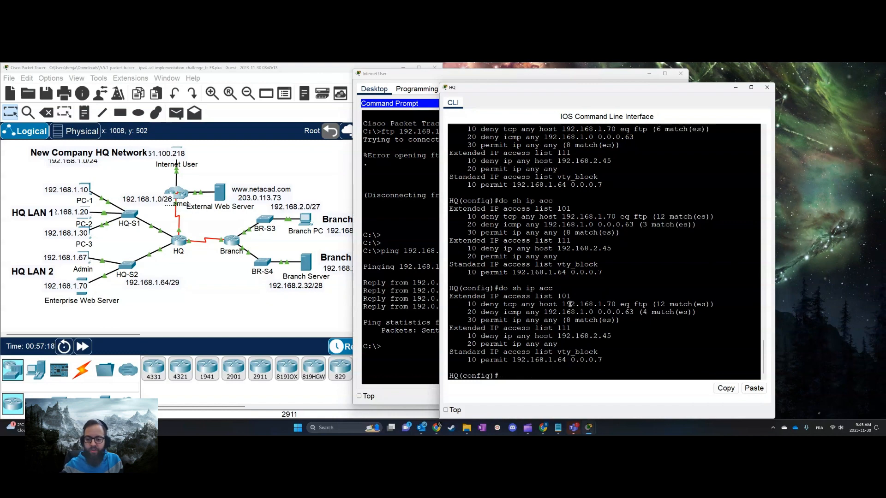
Ping the Enterprise Web Server at 192.168.1.70 from the Internet User and move its window off HQ's output
left_click(423, 288)
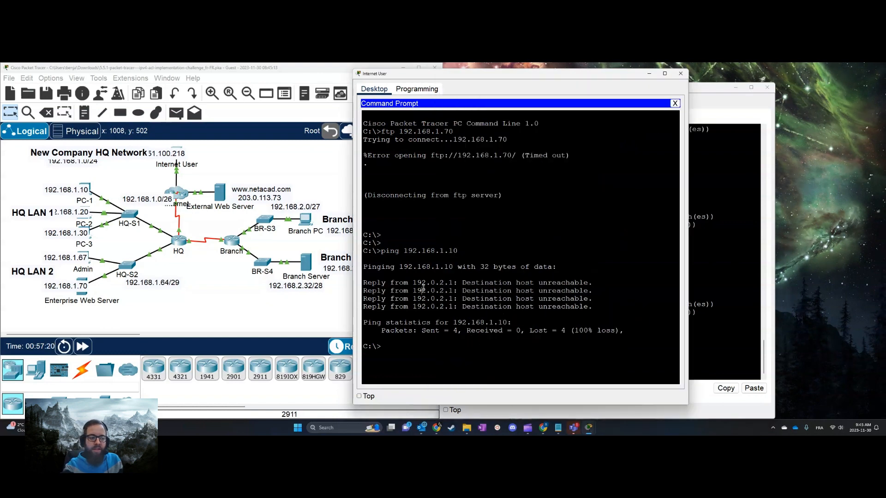
key("Up")
key("BackSpace")
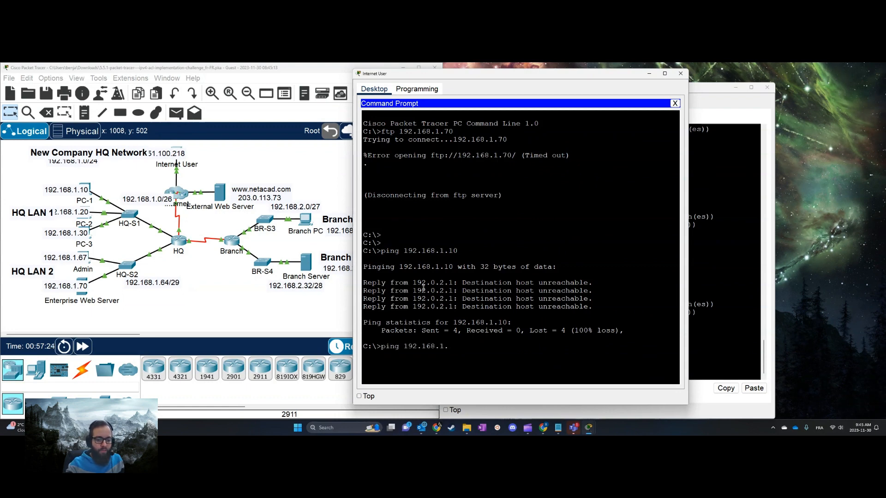
key("Return")
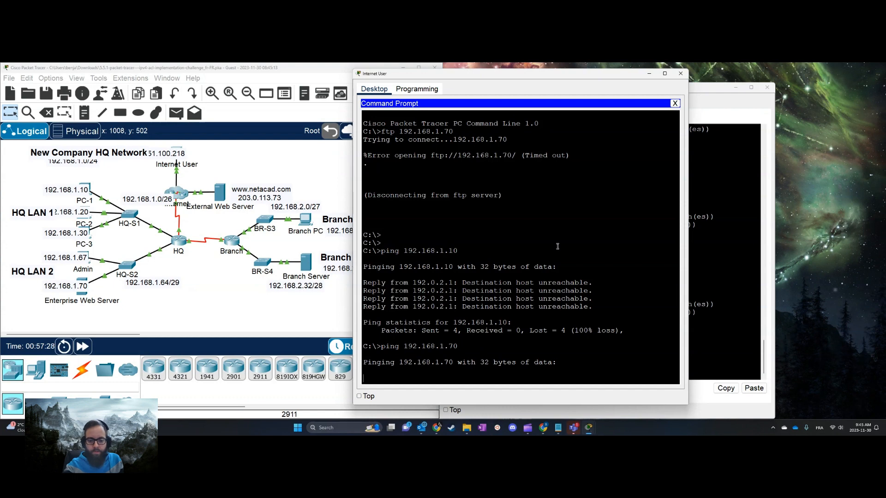
left_click_drag(572, 74, 394, 77)
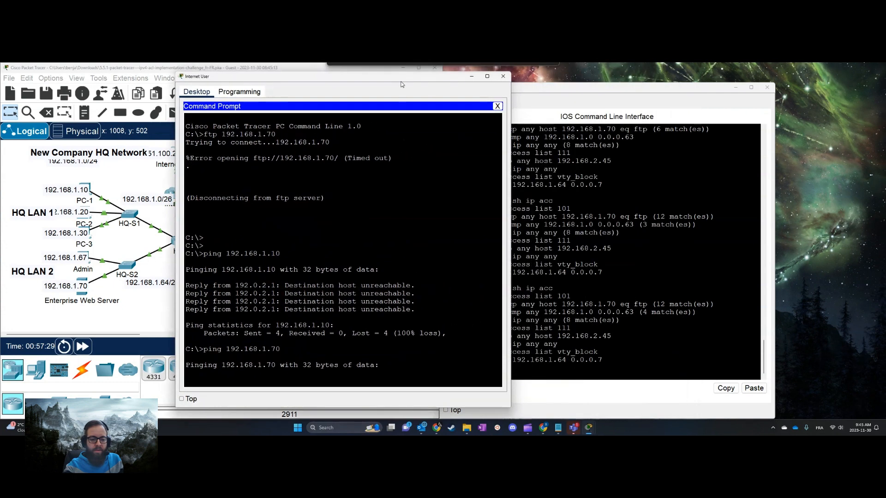
left_click(630, 263)
left_click(366, 308)
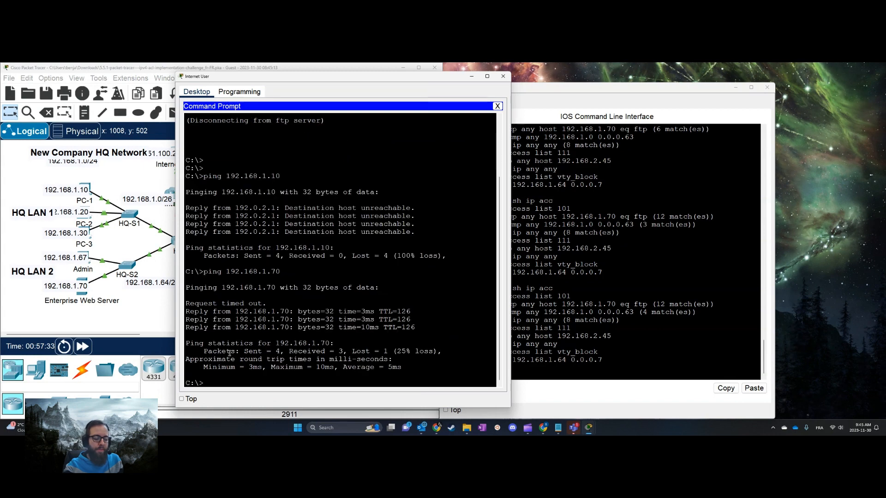
Display HQ's IP access lists again and examine the matches of list 101's FTP deny, ICMP deny and permit-any rules
left_click(618, 308)
key("Up")
key("Return")
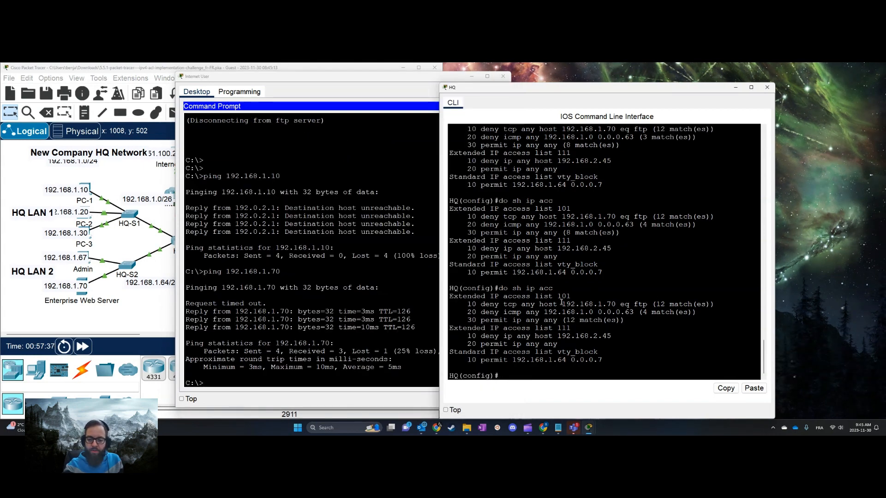
left_click_drag(500, 304, 710, 304)
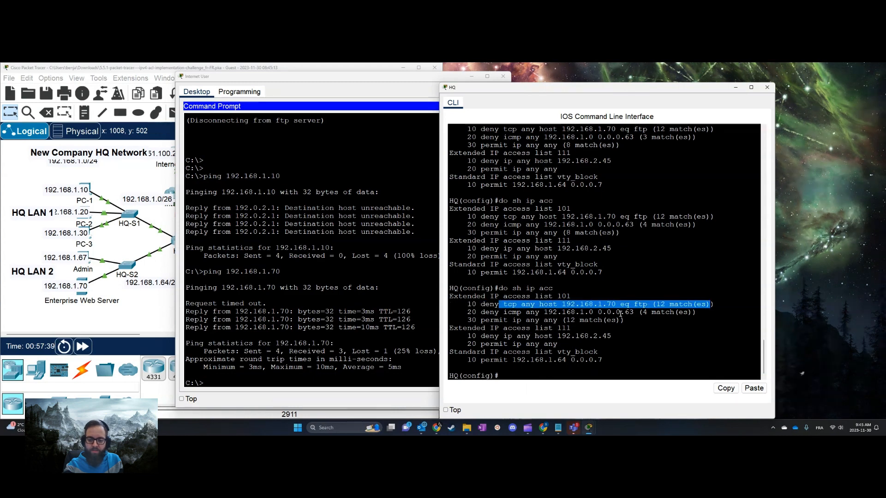
left_click_drag(477, 313, 705, 308)
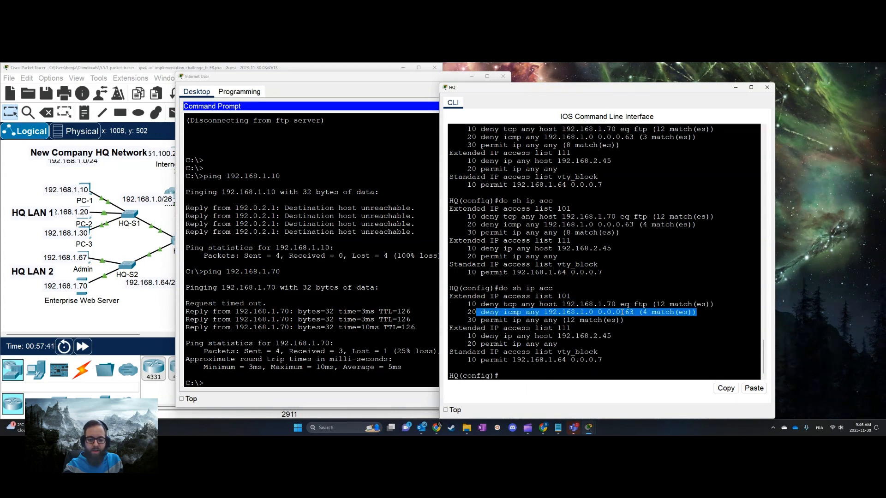
left_click_drag(469, 320, 607, 319)
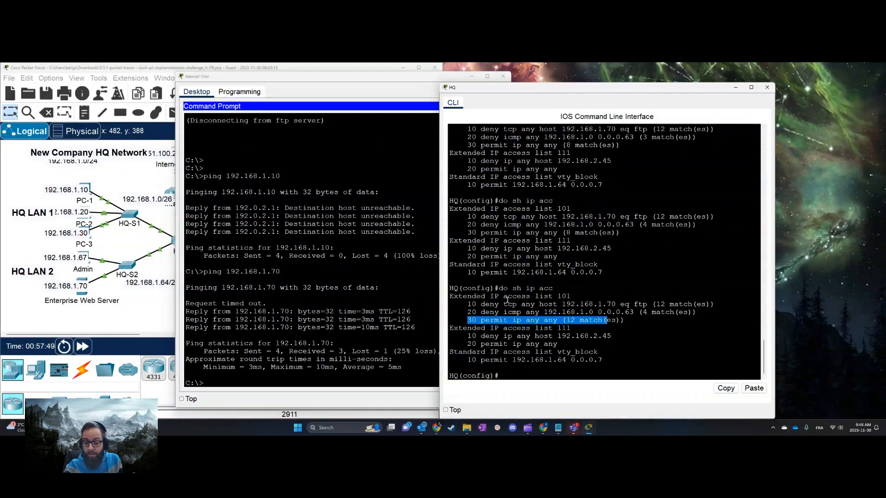
left_click(519, 314)
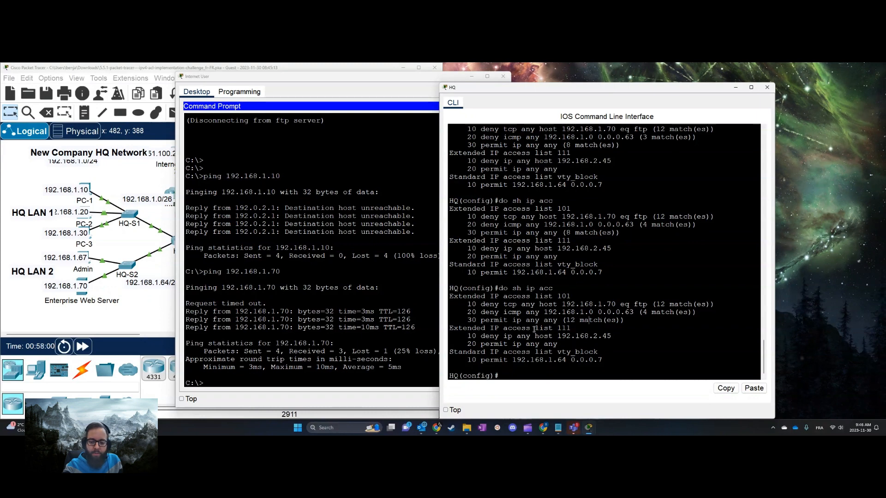
Review the ACL 2 requirements for list 111 in the activity instructions, minimize them and move HQ's window aside
scroll(638, 289, "up", 1)
scroll(589, 319, "down", 1)
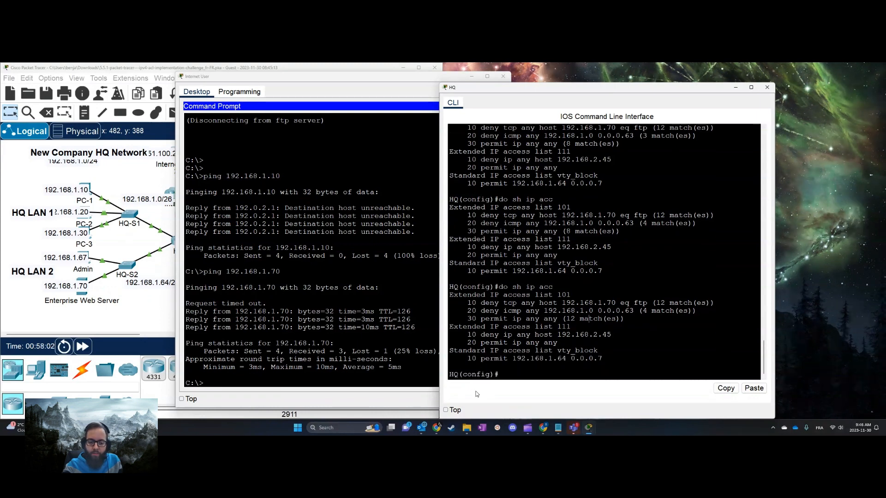
mouse_move(588, 425)
left_click(628, 397)
scroll(744, 308, "down", 3)
scroll(744, 308, "up", 15)
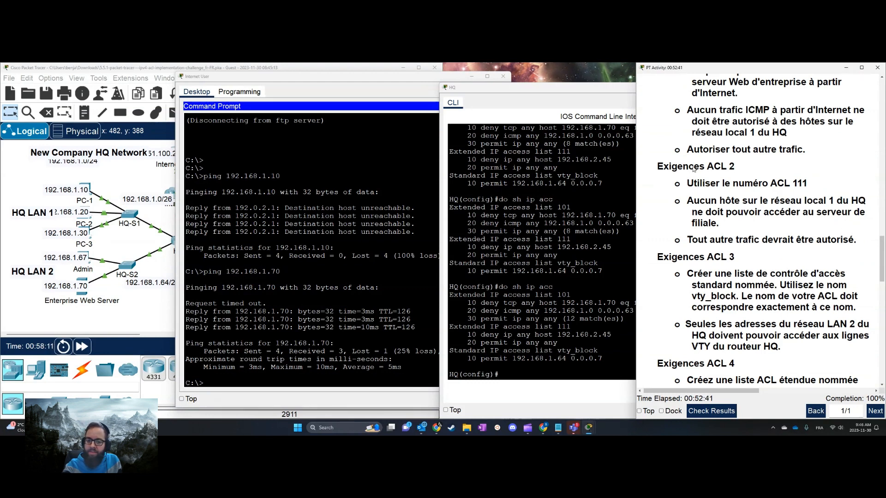
left_click(531, 288)
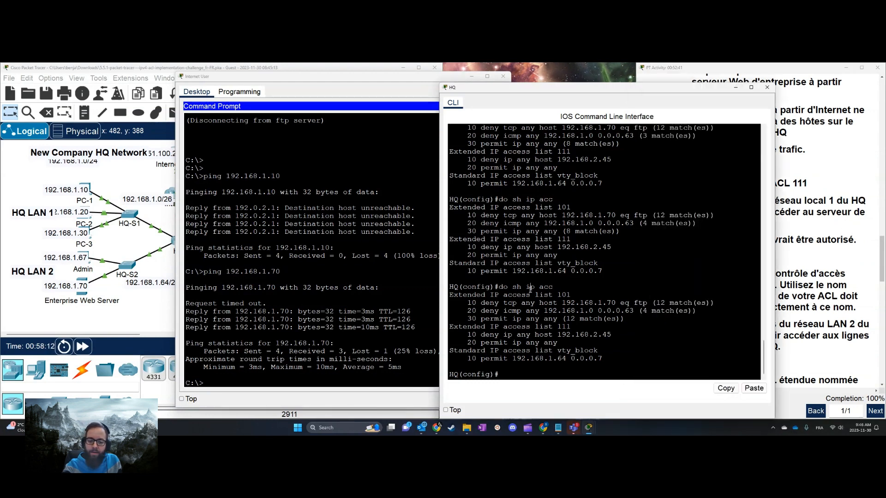
left_click(844, 69)
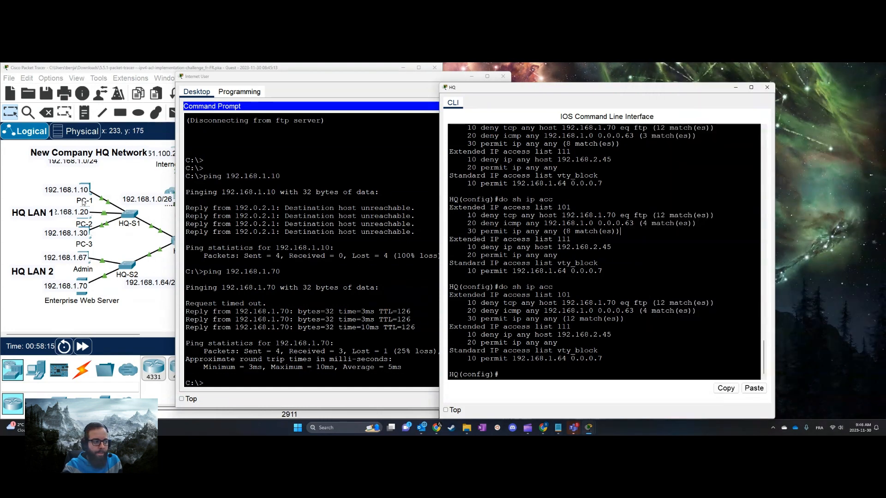
left_click_drag(571, 92, 631, 87)
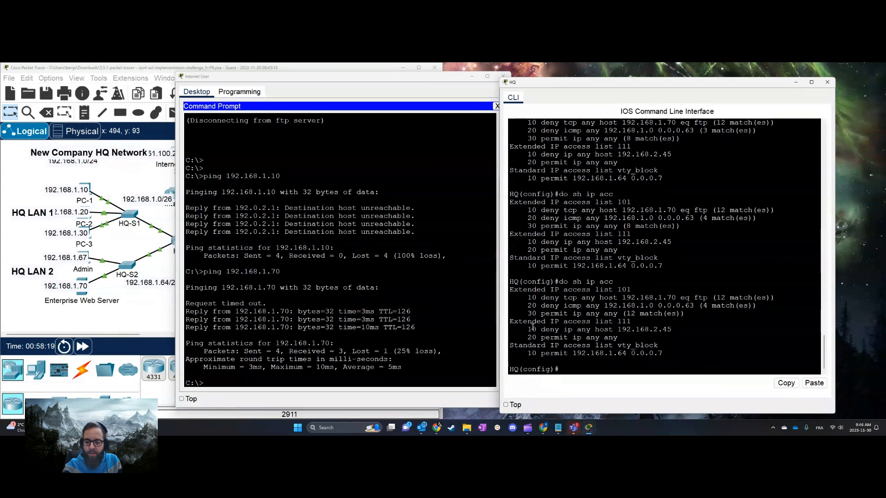
Set the Internet User window aside and ping the Branch Server at 192.168.2.45 from PC-1's command prompt
left_click(469, 78)
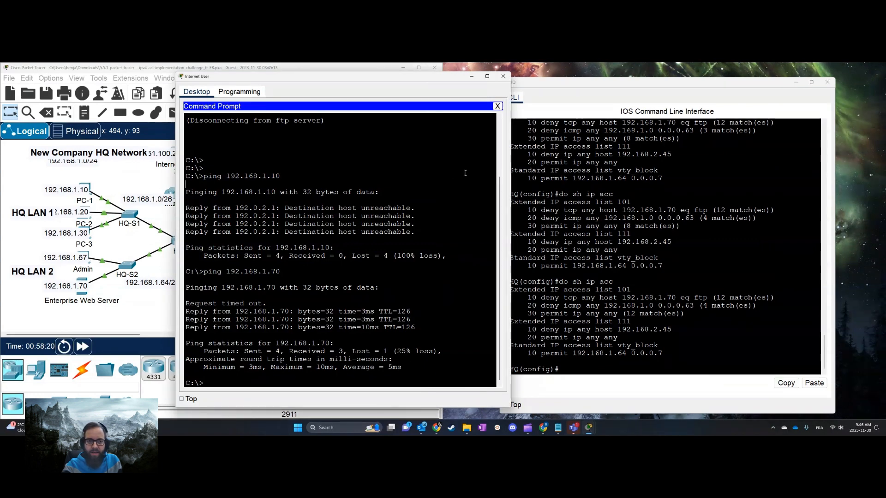
left_click(469, 78)
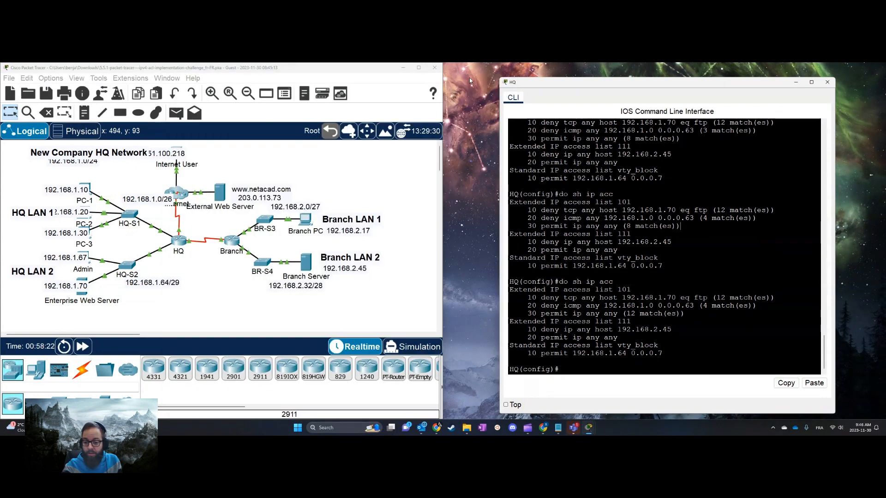
left_click(87, 184)
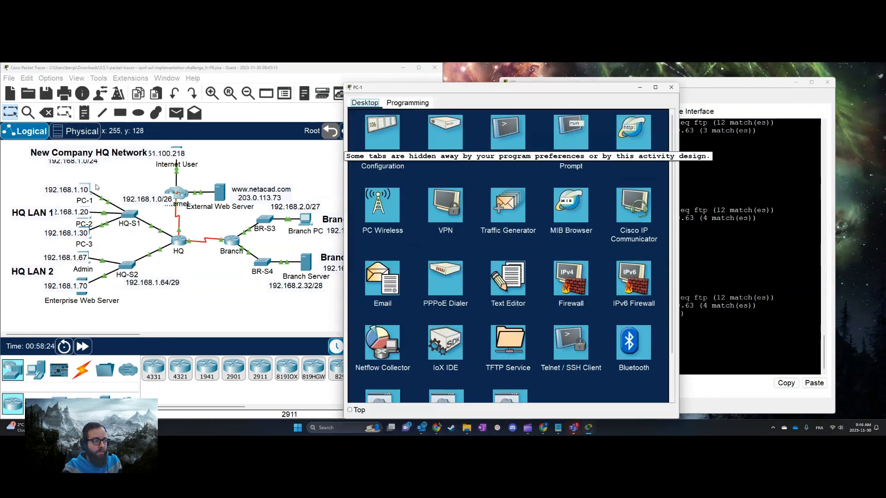
left_click(567, 134)
left_click_drag(583, 95, 394, 117)
type("ping ")
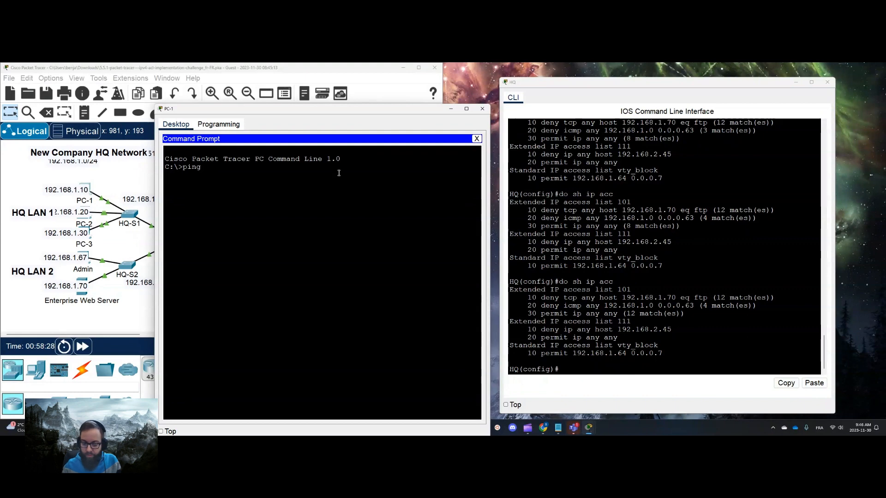
type("192.168")
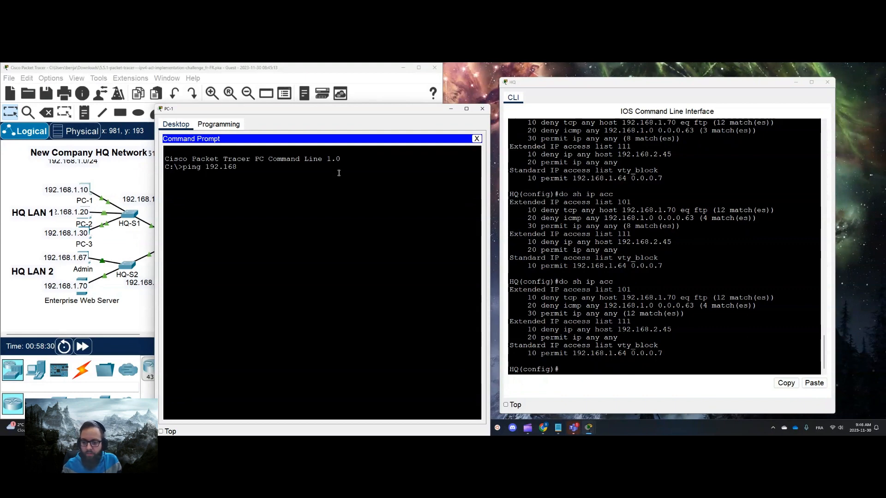
type(".2.45")
key("Return")
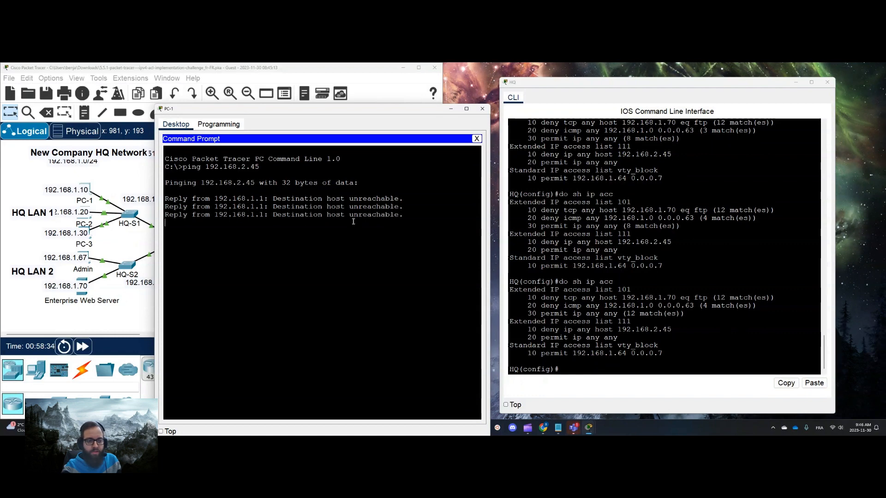
Redisplay HQ's IP access lists to check the matches of list 111's deny rule and minimize PC-1's window
left_click(622, 314)
key("Up")
key("Return")
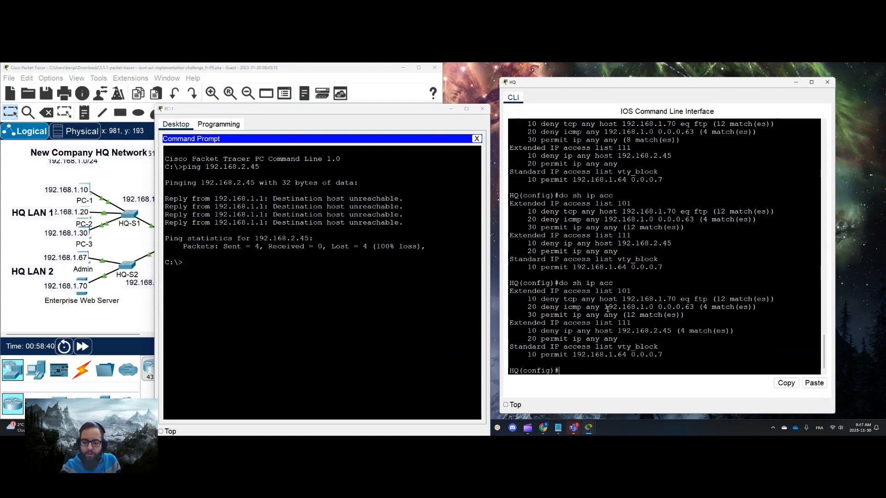
left_click(450, 112)
left_click(450, 109)
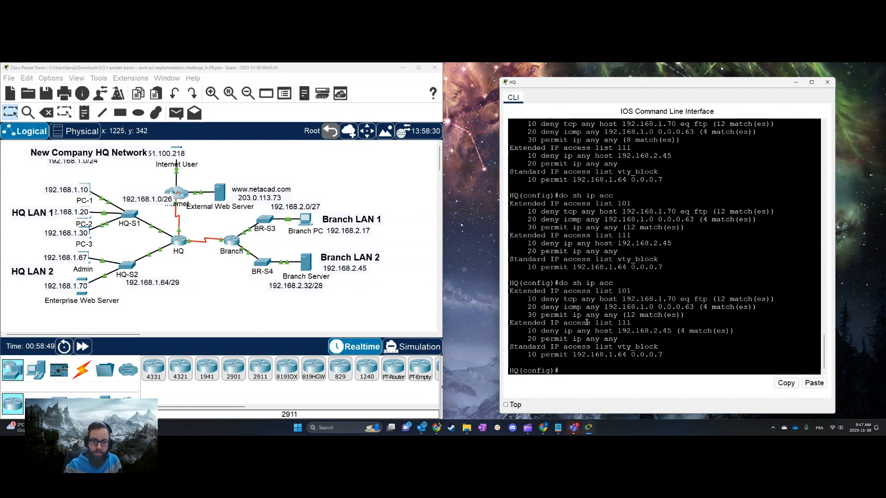
Ping the Branch PC at 192.168.2.17 from PC-1 and stop the ping before it completes
left_click(89, 189)
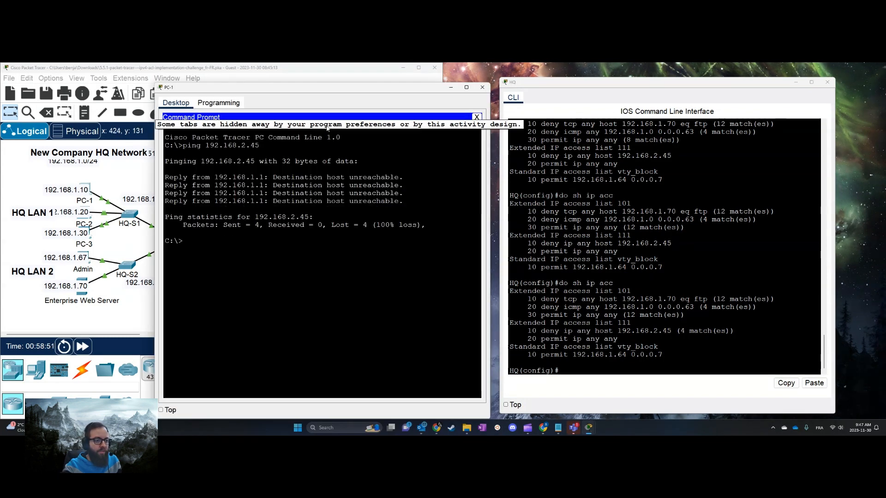
left_click_drag(344, 87, 647, 98)
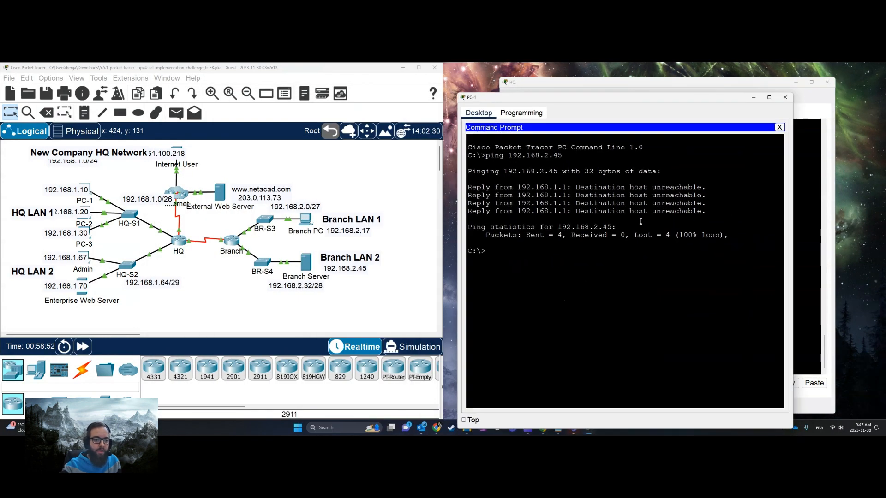
type("ping 192.168.2.17")
key("Return")
left_click_drag(650, 97, 250, 92)
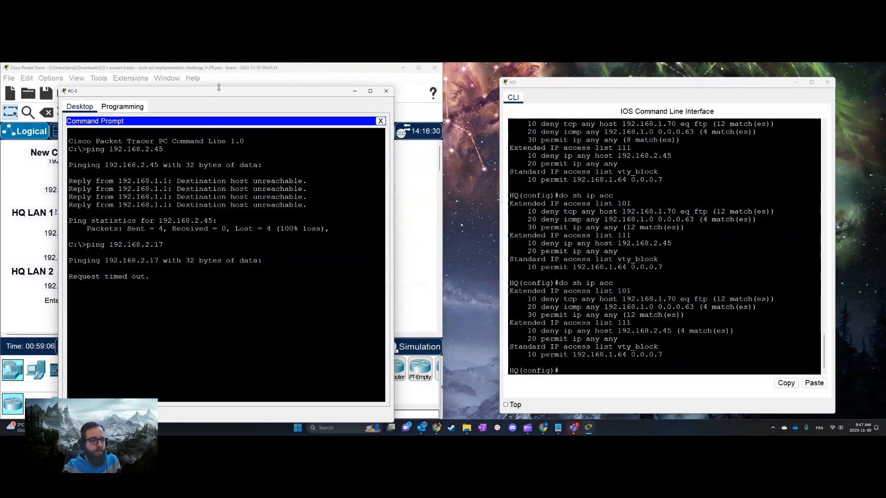
left_click_drag(220, 95, 580, 107)
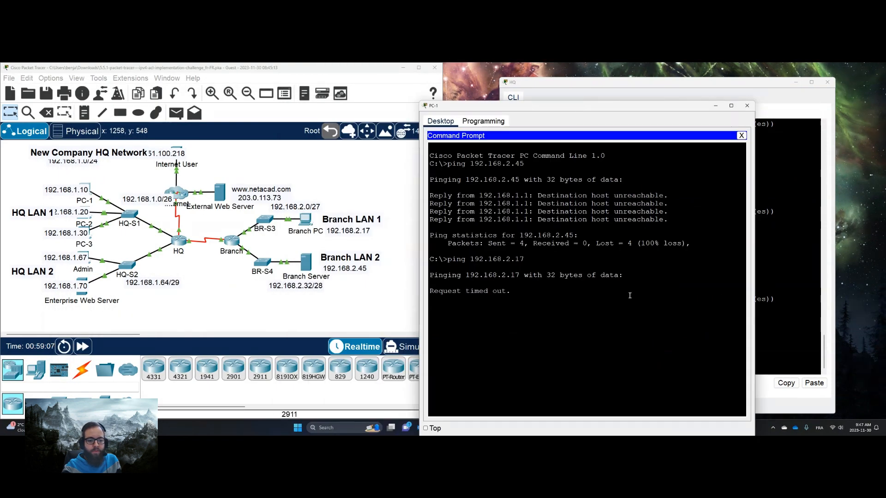
key("ctrl+c")
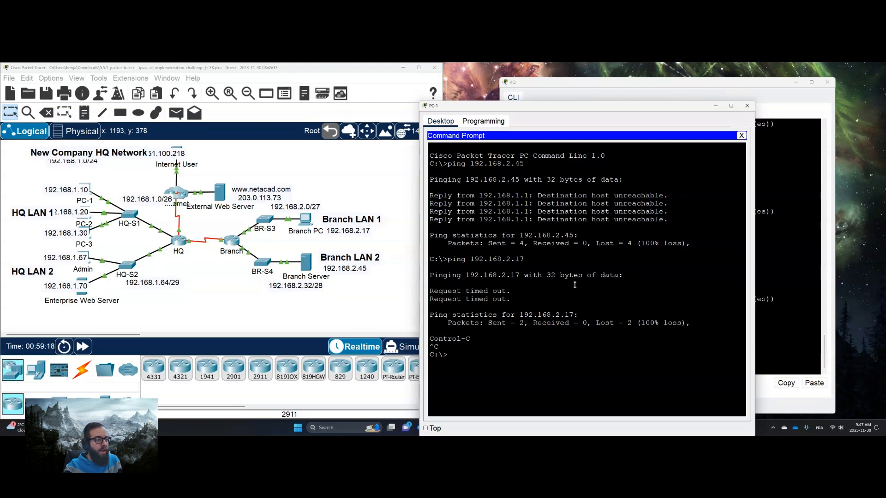
Ping the Enterprise Web Server at 192.168.1.70 from PC-1 and close PC-1's window
type("ping 1")
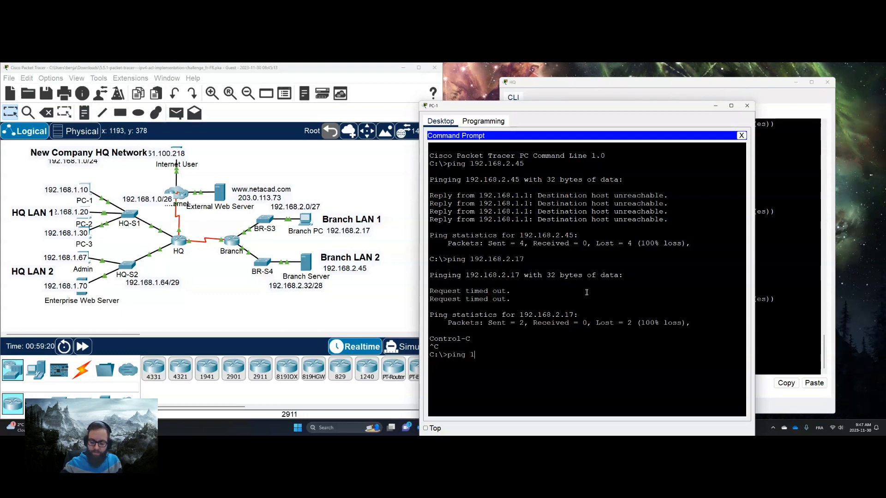
type("92.168.1.70")
key("Return")
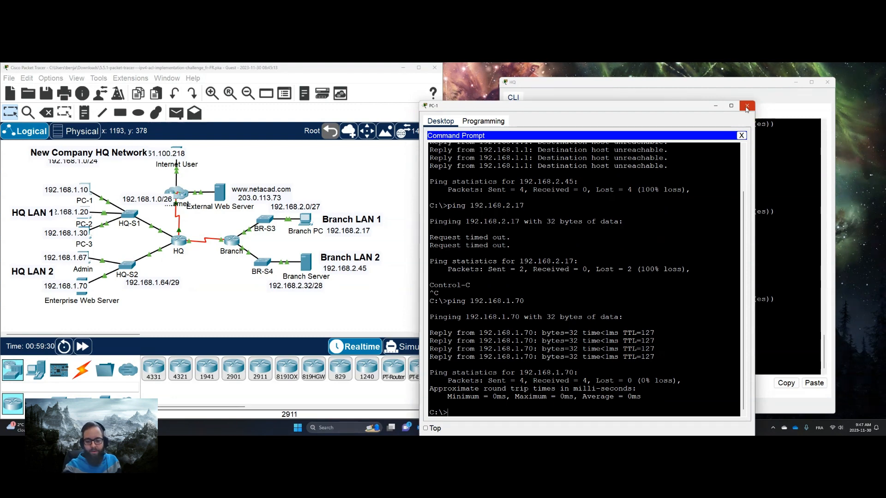
left_click(747, 108)
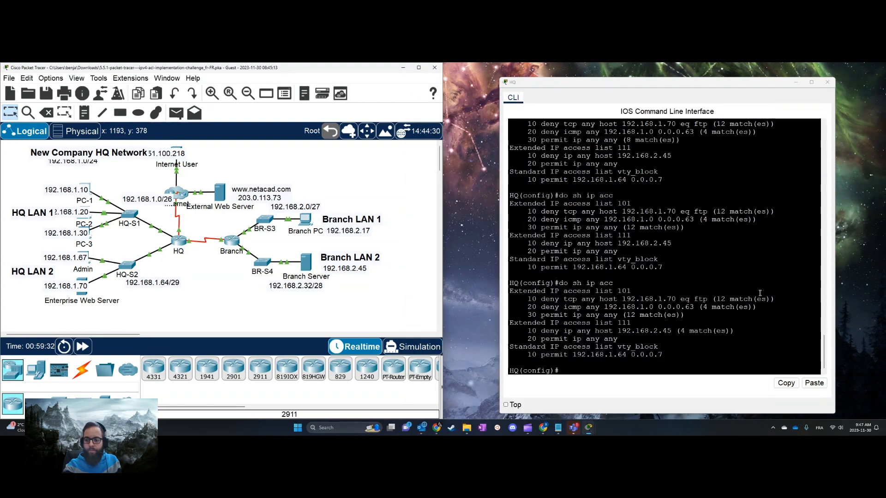
Display HQ's IP access lists again and examine the matches of list 111's deny and permit rules
key("Return")
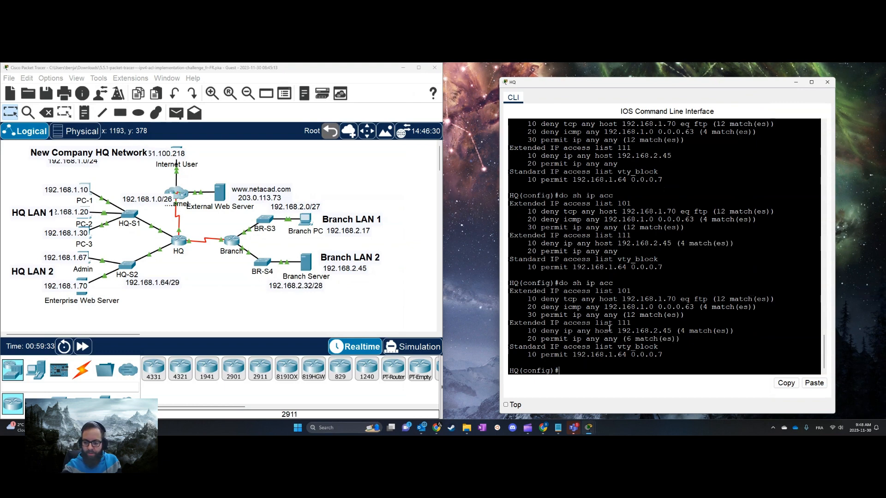
left_click_drag(533, 331, 701, 339)
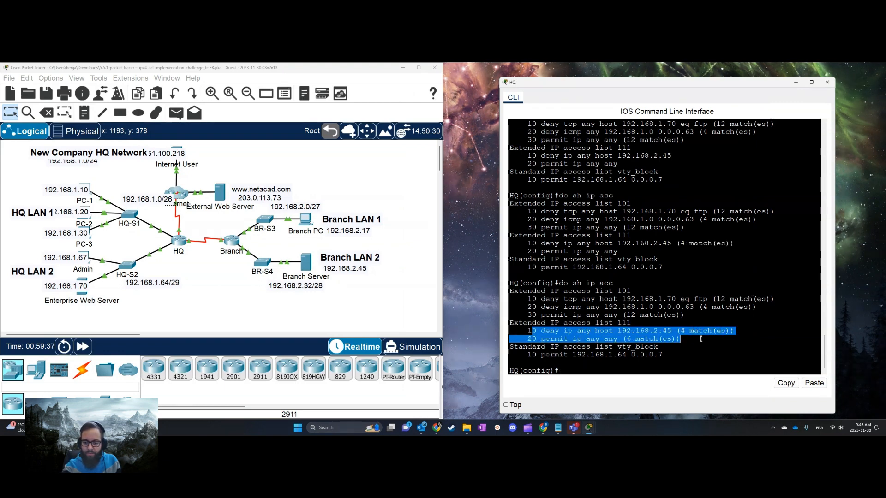
left_click(637, 330)
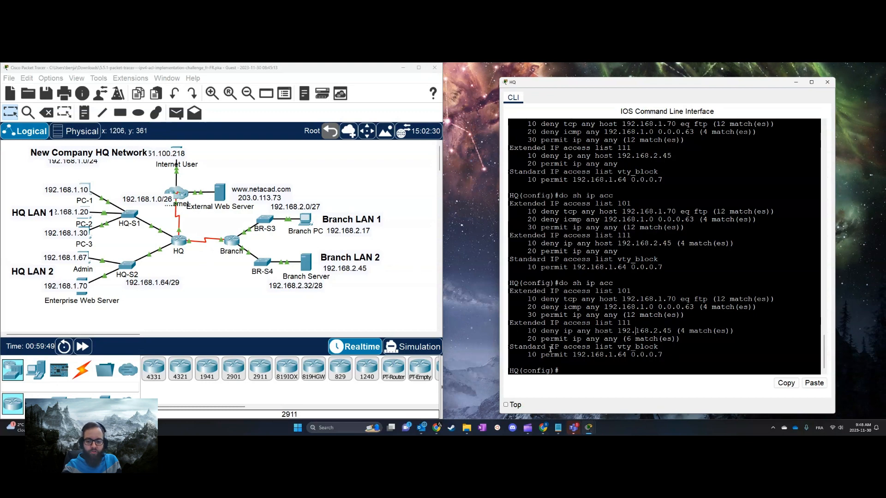
Open the Telnet / SSH Client on the Admin PC and keep its window clear of HQ's output
left_click(87, 254)
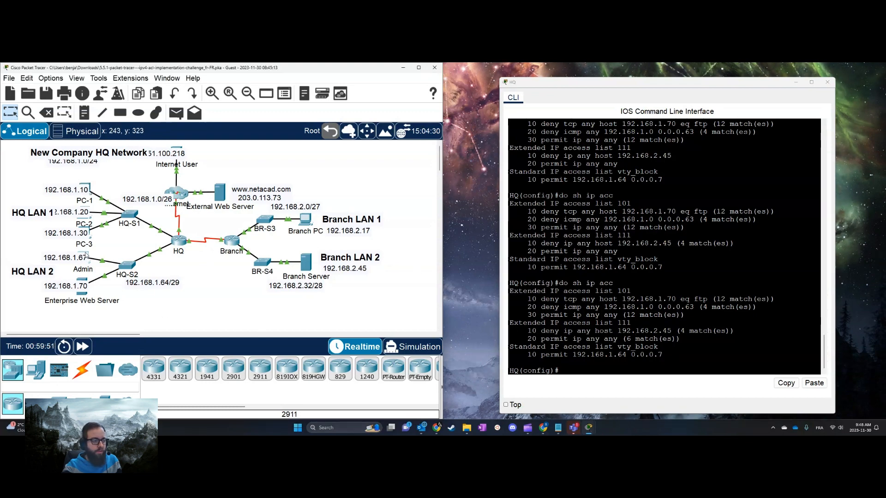
left_click_drag(567, 95, 359, 101)
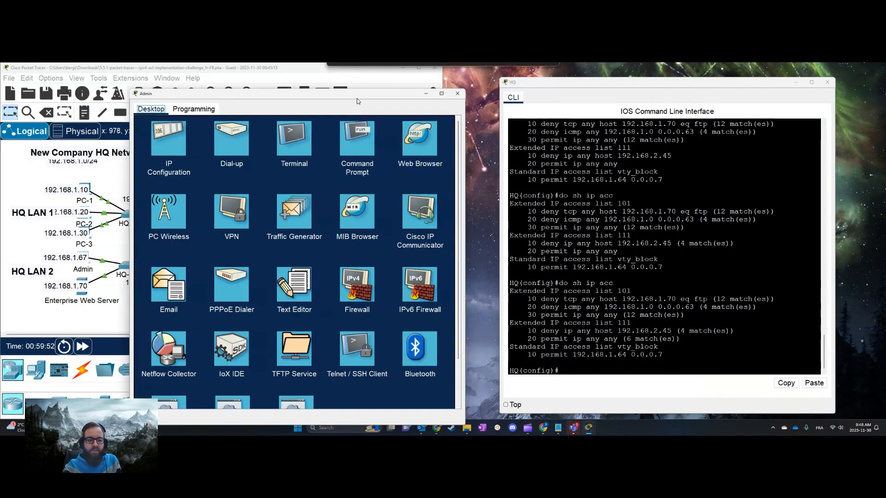
left_click(342, 366)
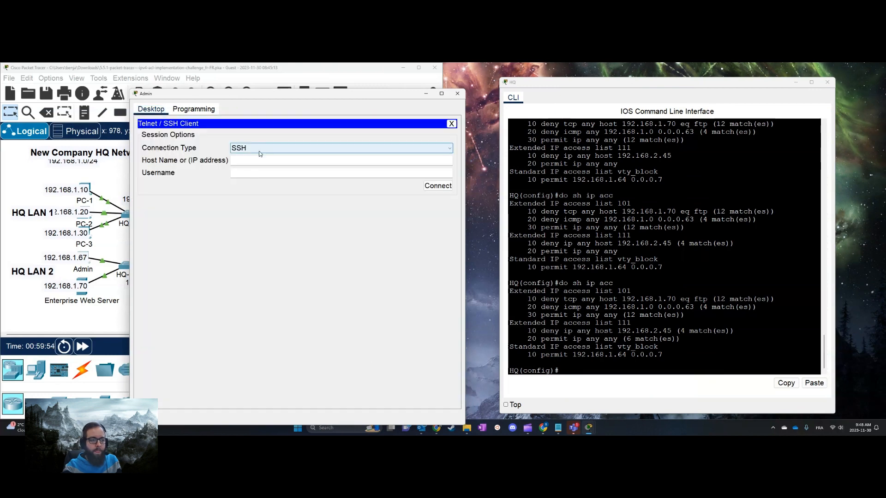
left_click(232, 161)
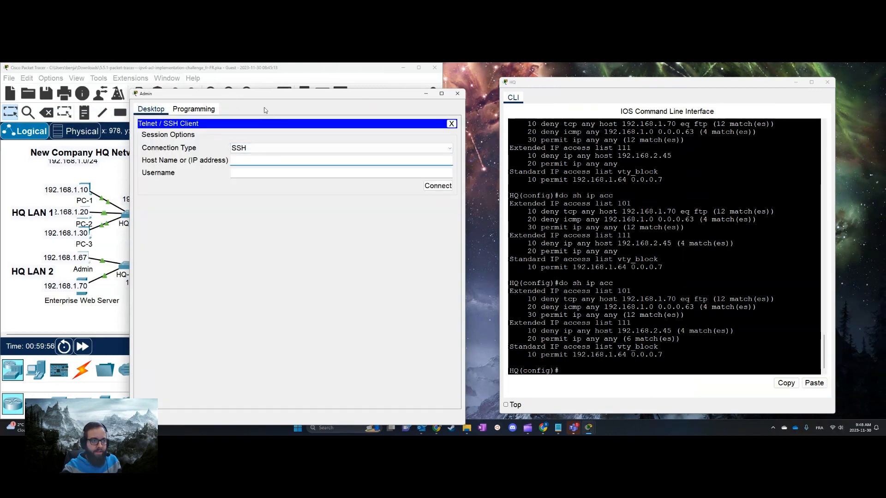
Display HQ's brief IP interface summary and copy the address of GigabitEthernet0/0/1
left_click(700, 241)
type("do sh")
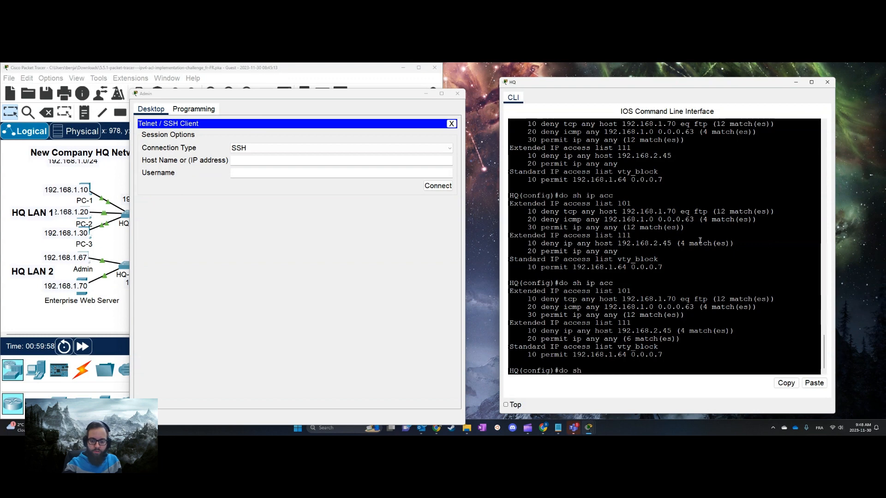
type(" ip int br")
key("Return")
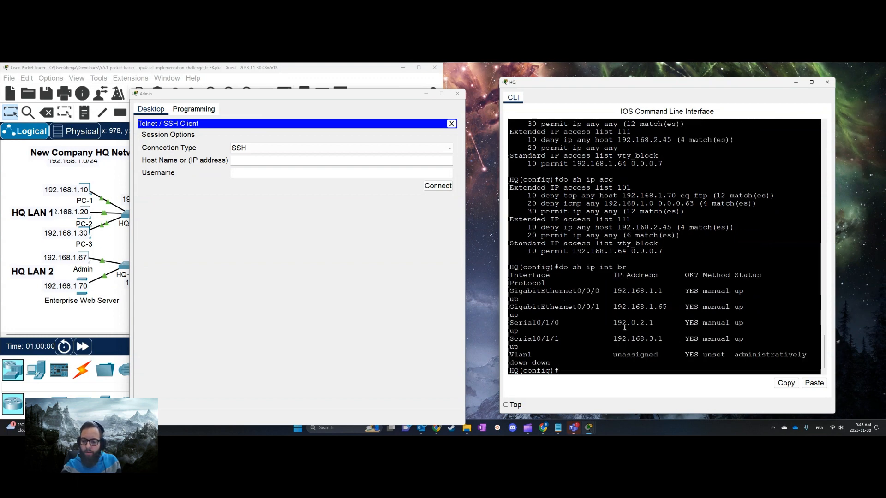
left_click_drag(669, 308, 620, 308)
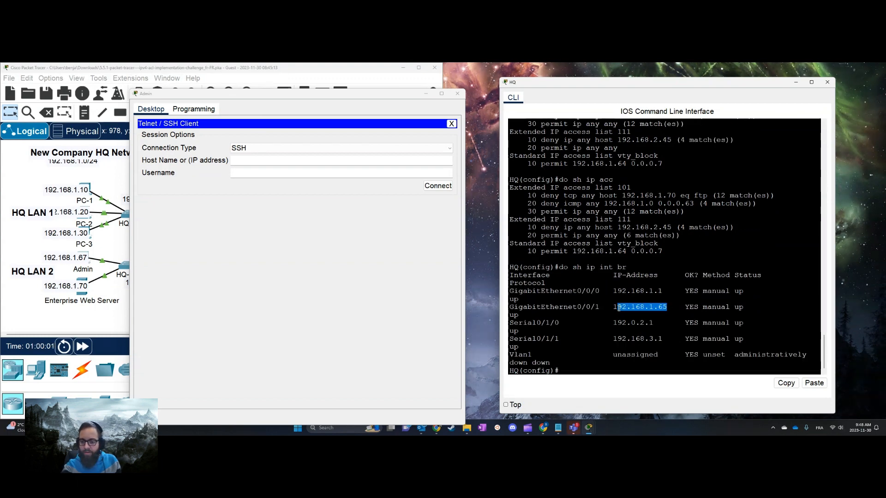
key("ctrl+c")
Try an SSH connection from the Admin PC to 192.168.1.65 with username admin and decline to reestablish the session
left_click(276, 160)
key("ctrl+v")
type("dmin")
key("Tab")
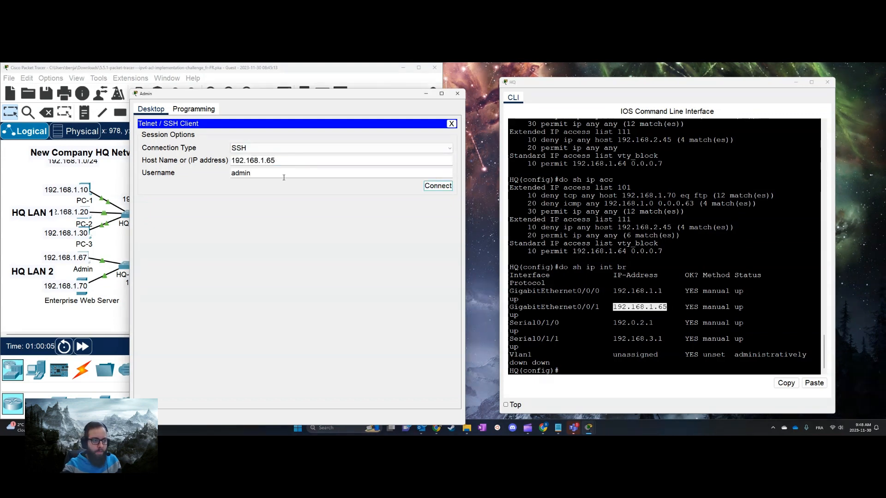
left_click(437, 186)
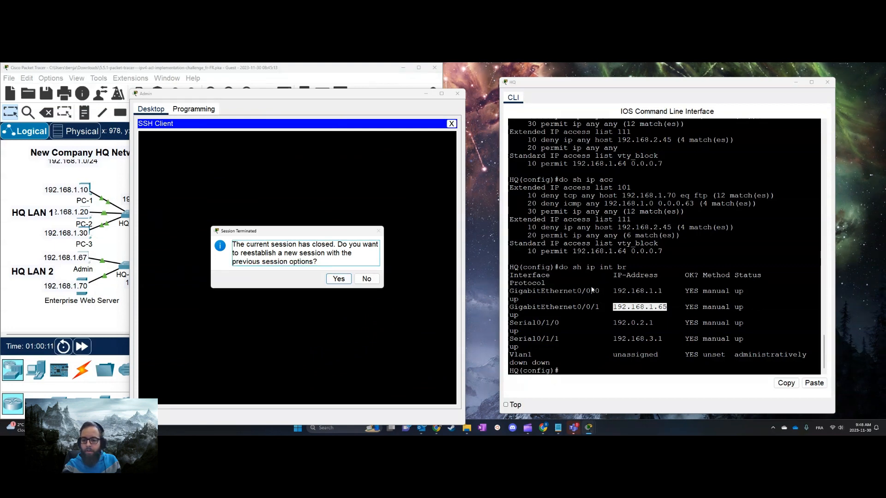
left_click(367, 278)
Redisplay HQ's IP access lists, examine the match count of vty_block's permit rule and close the Admin window
left_click_drag(308, 101, 336, 231)
left_click(728, 319)
key("Up")
key("Return")
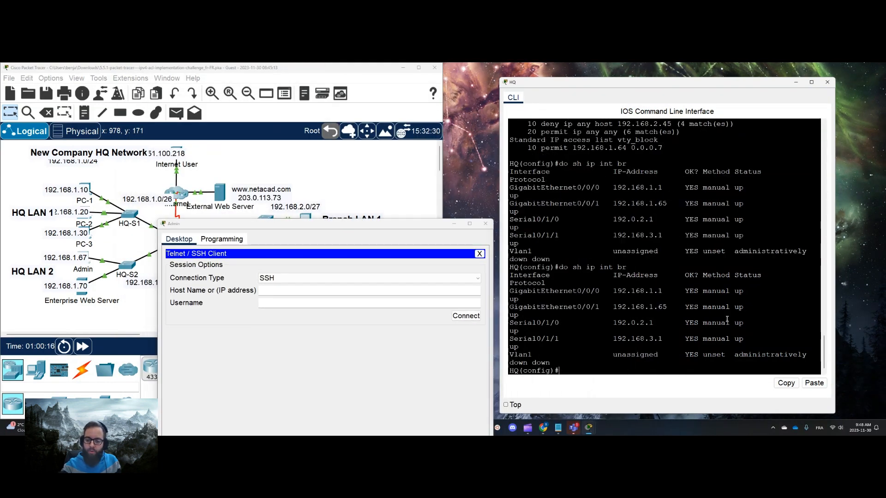
key("Up")
key("Up")
key("Return")
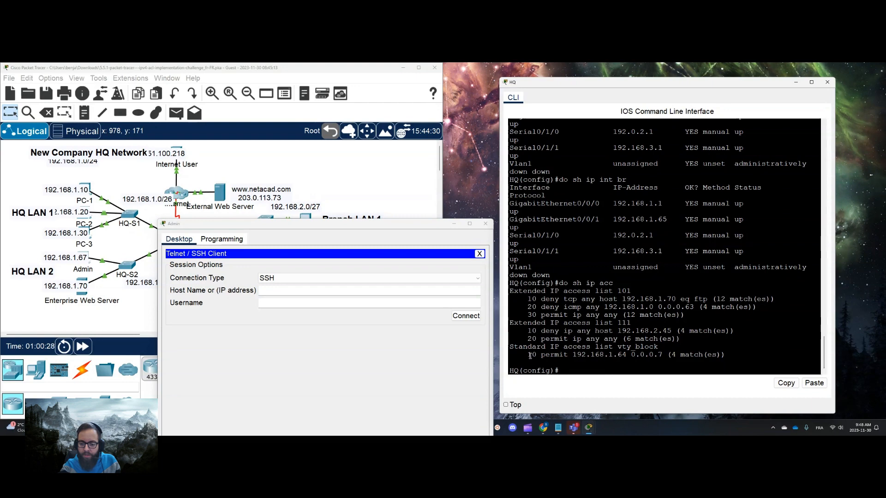
left_click_drag(532, 354, 750, 363)
left_click(485, 223)
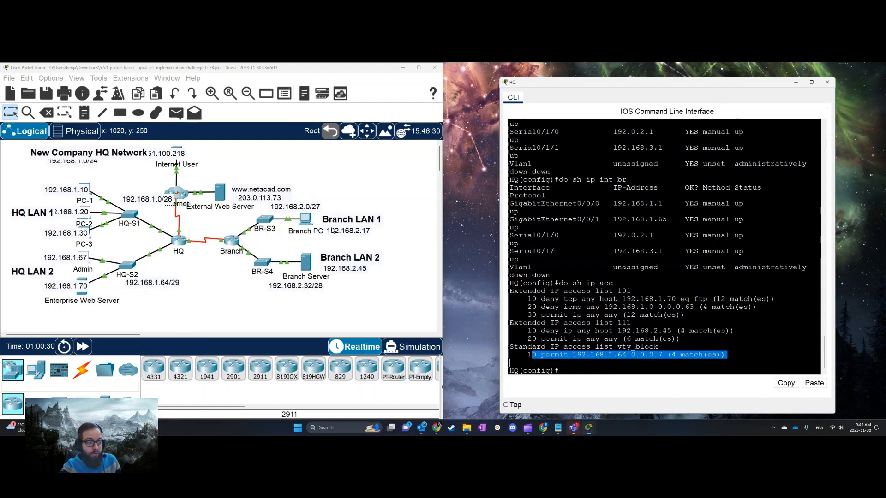
left_click(648, 292)
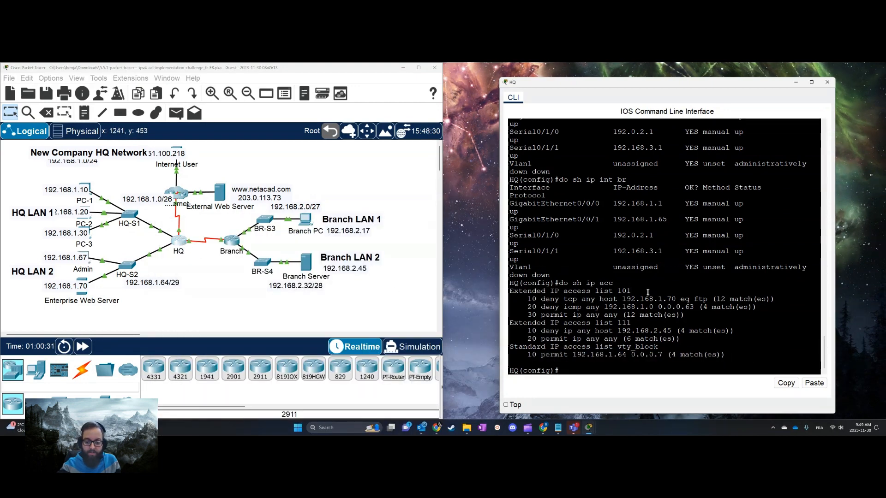
Display HQ's running configuration through to the end to examine the access lists and vty line settings
type("do sh run")
key("Return")
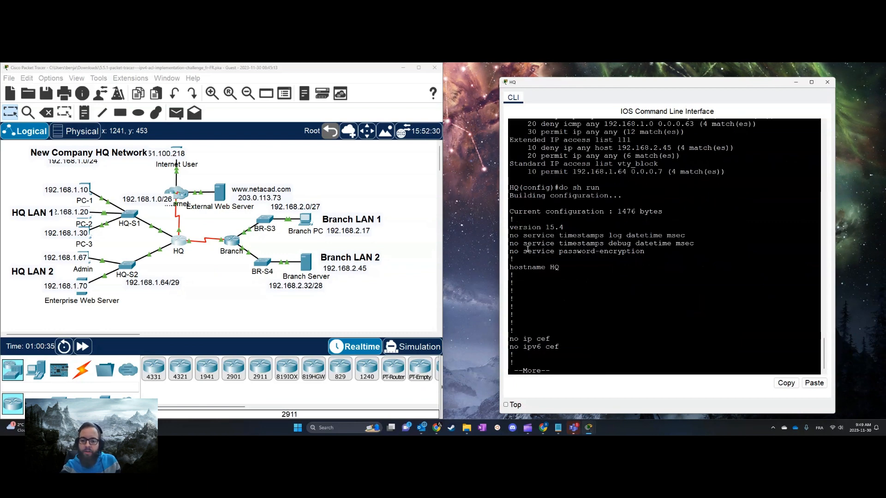
key("space")
key("space")
key("space")
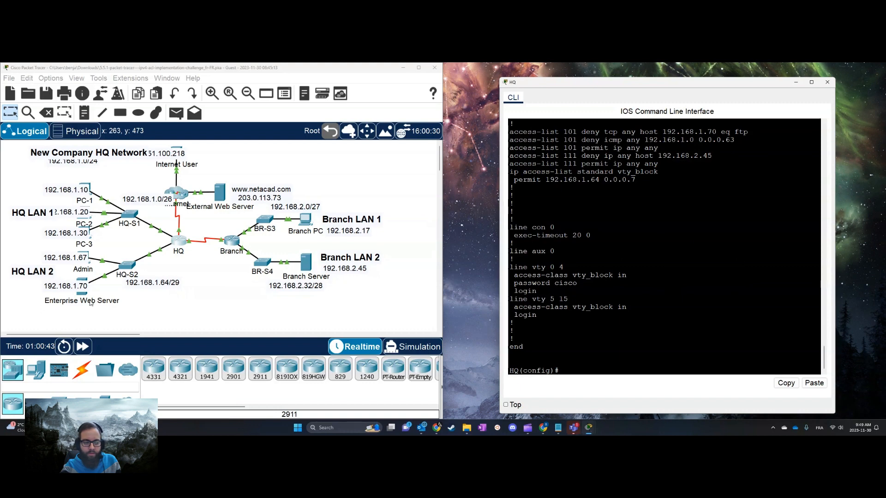
left_click(85, 261)
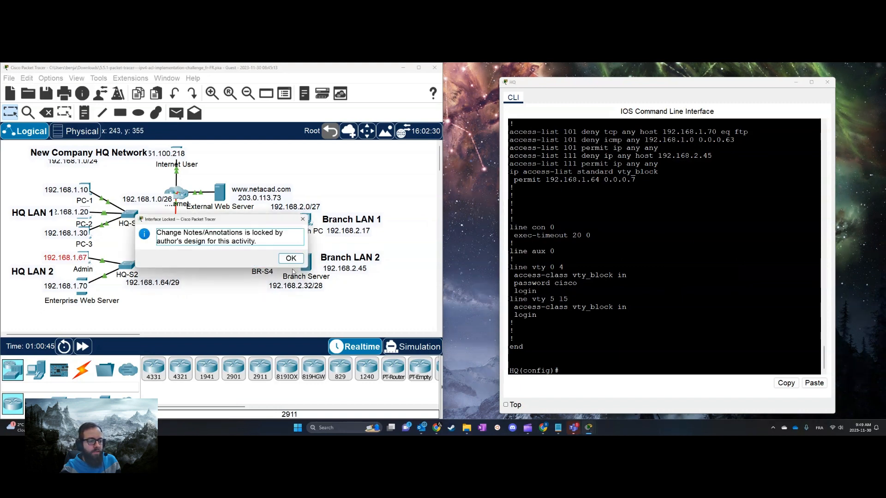
left_click(291, 258)
left_click(91, 253)
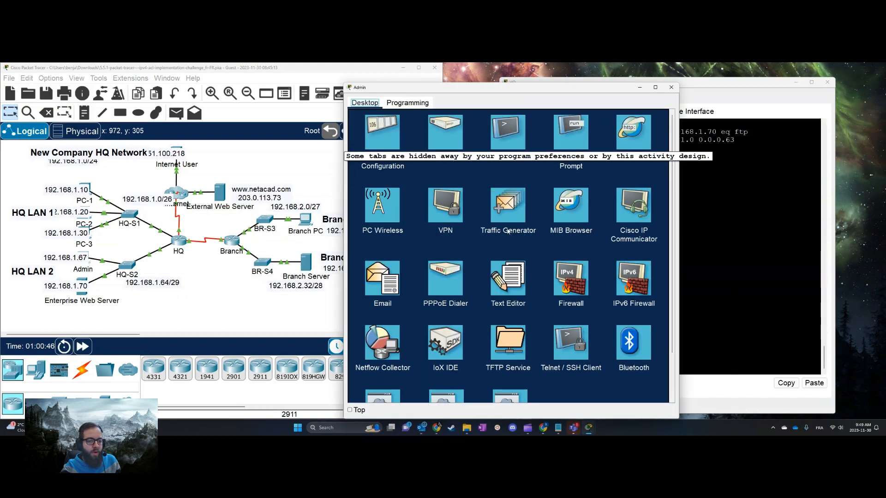
left_click(577, 344)
type("192.168.1.65")
left_click(488, 166)
left_click(644, 179)
left_click(560, 263)
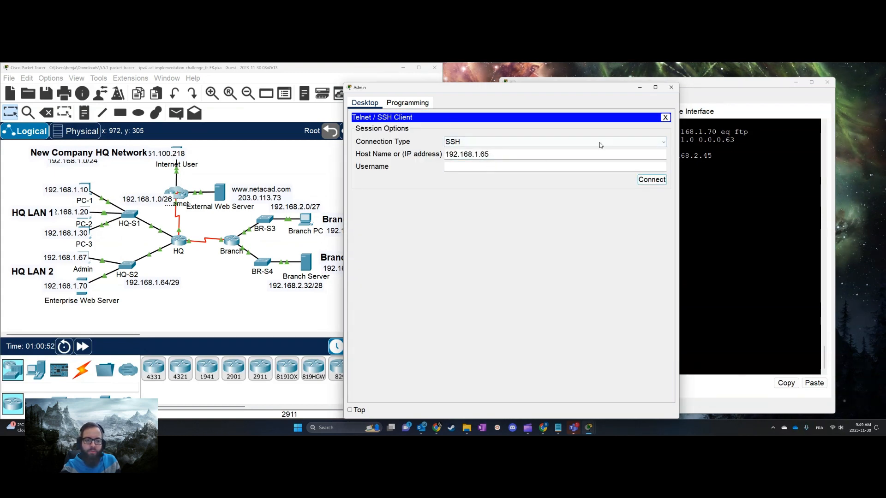
left_click(671, 87)
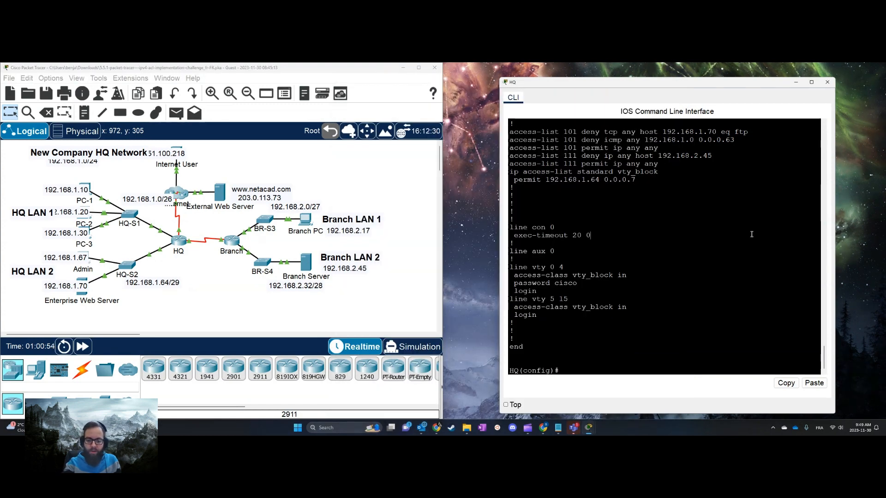
Filter HQ's running configuration for user entries and create the local user admin with a password
type("un | inc user")
key("Return")
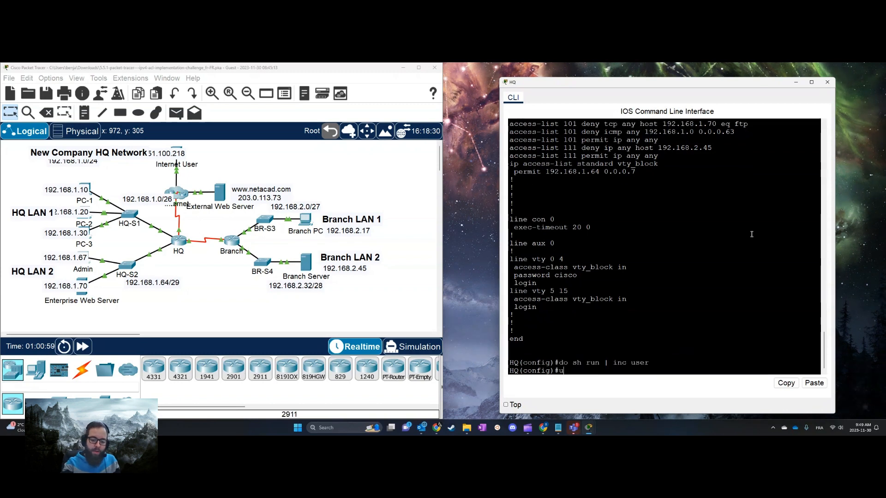
type("username a")
key("Tab")
type("admin")
key("Tab")
type("pass cisco")
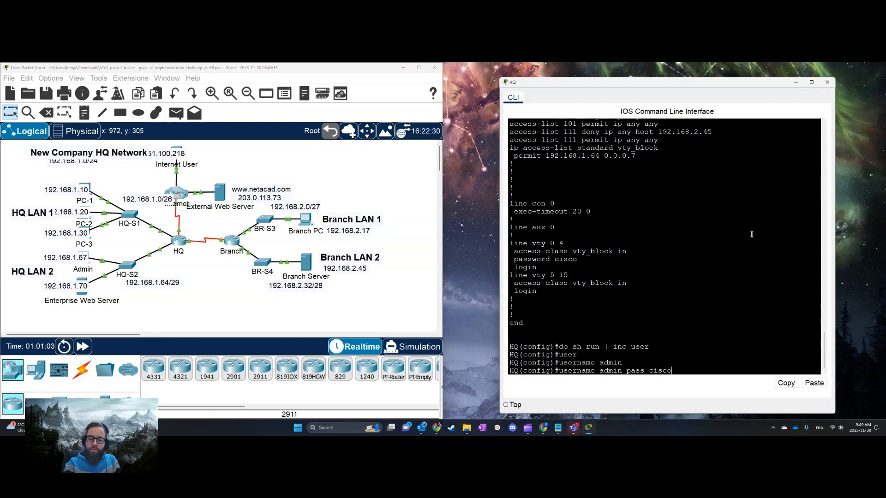
key("Return")
Configure HQ's vty lines 0 to 15 to authenticate with the local user database
type("line vty 0 15")
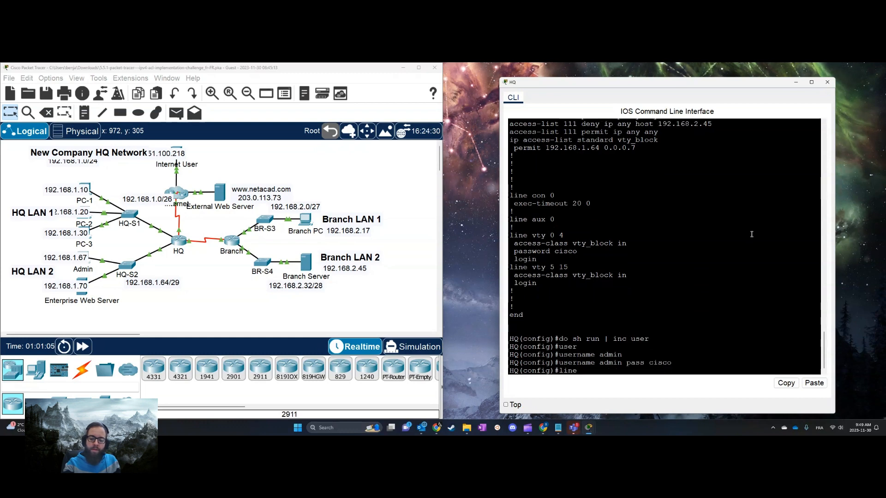
key("Return")
type("login local")
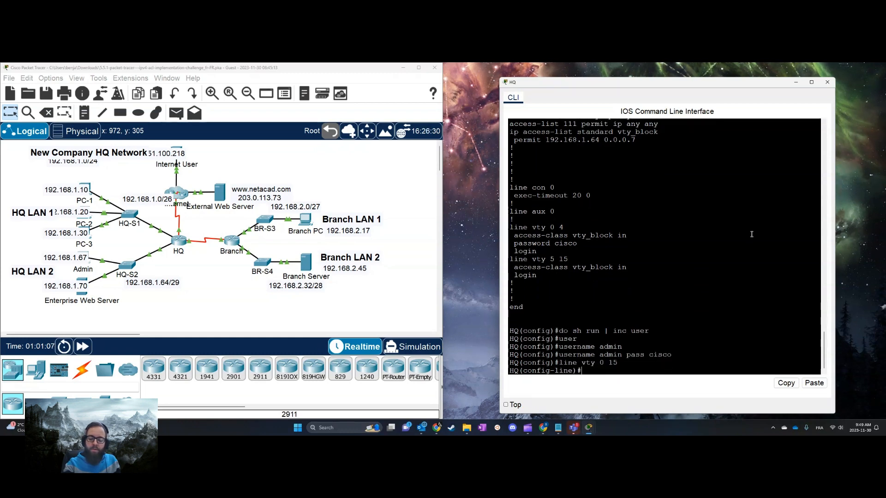
key("Return")
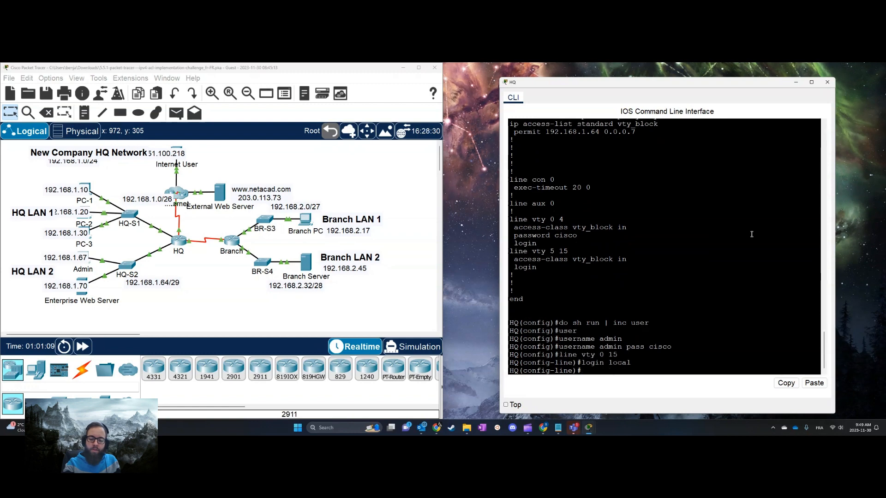
Try an SSH connection from the Admin PC to 192.168.1.65 as admin, decline reestablishing it and move the Admin window off HQ's command line
left_click(88, 265)
left_click(570, 396)
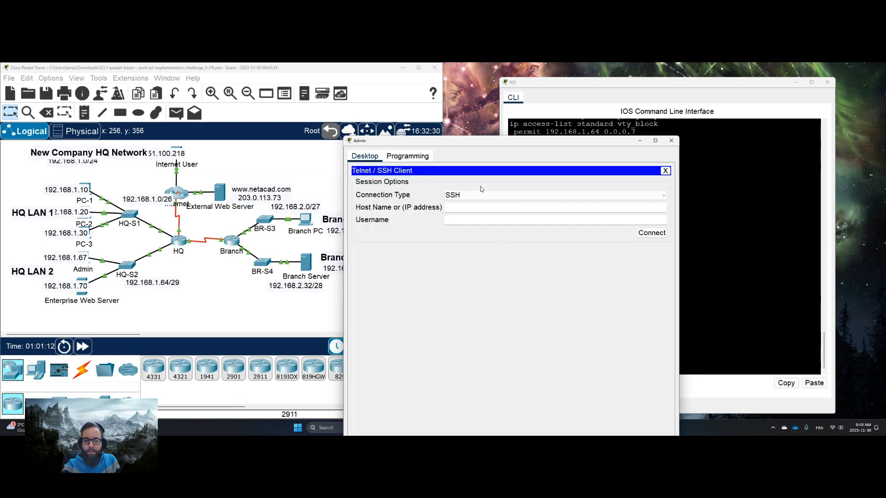
type("192.168.1.65")
left_click(507, 222)
type("admin")
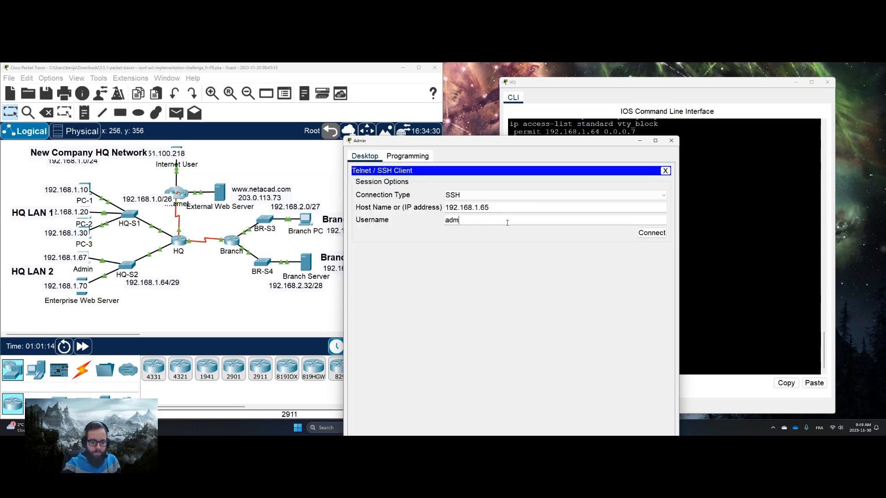
left_click(662, 233)
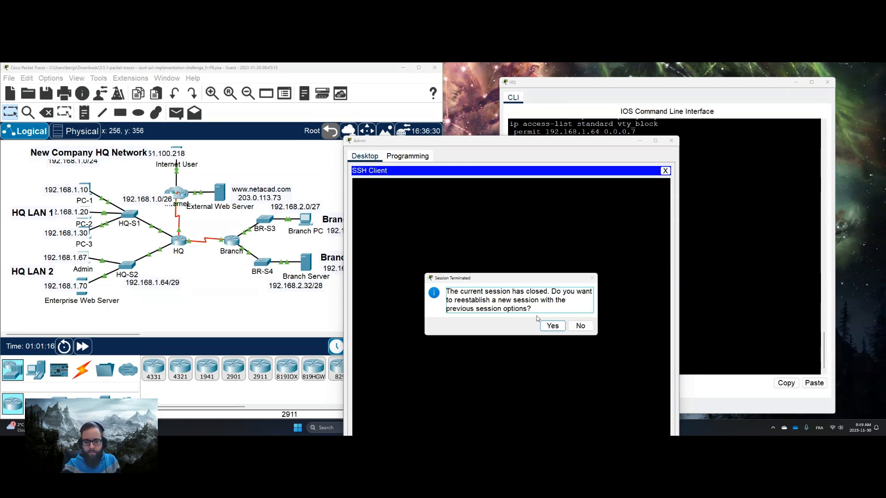
left_click(583, 324)
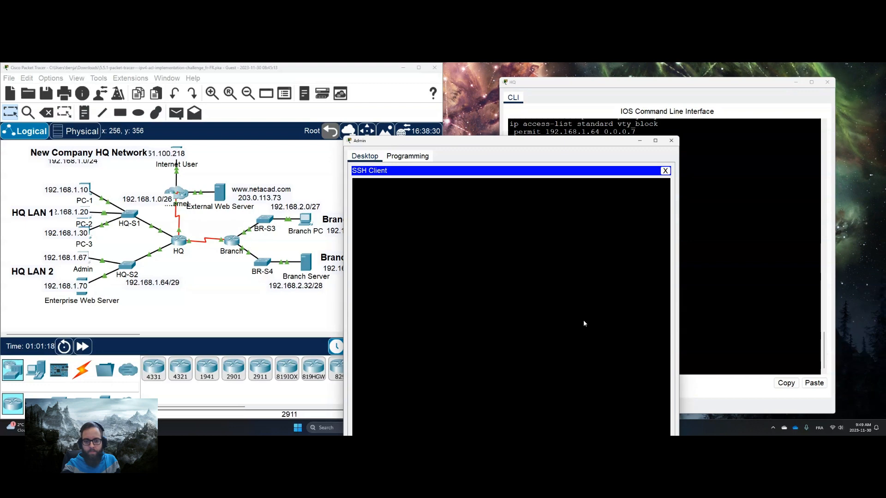
left_click_drag(519, 142, 241, 131)
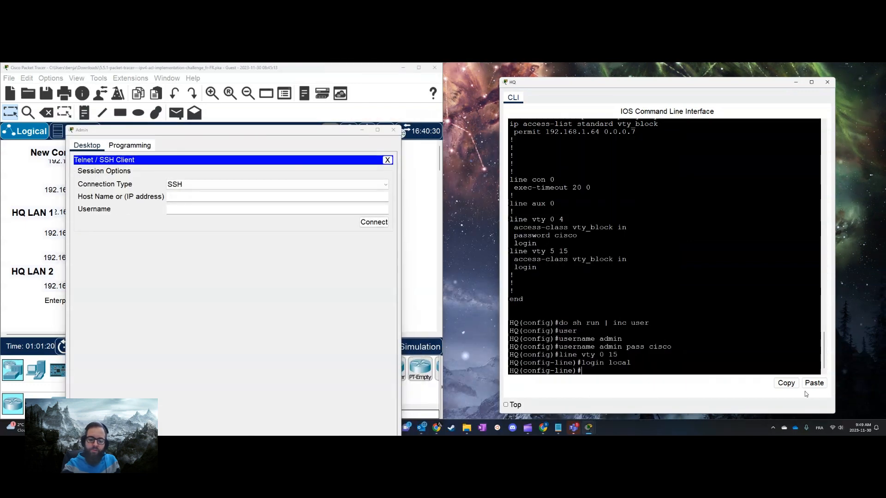
type("cry")
key("Tab")
type("e")
key("BackSpace")
key("BackSpace")
key("BackSpace")
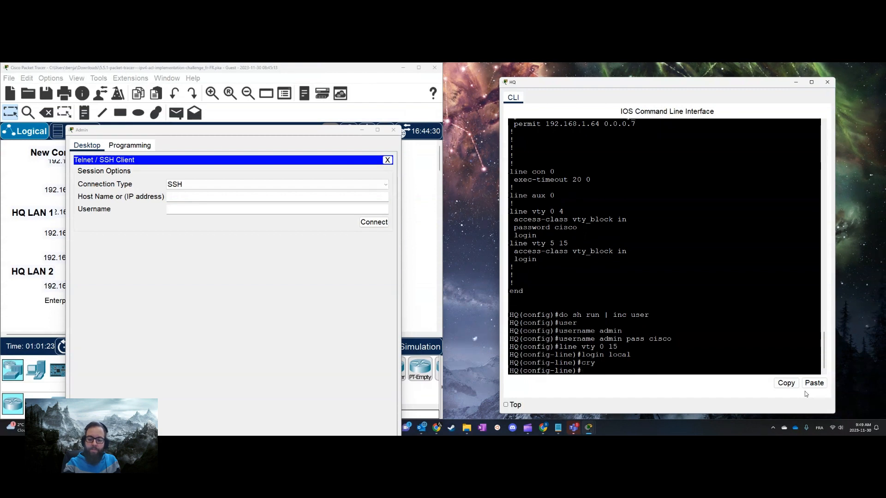
type("ser")
key("Tab")
Restrict input transport on HQ's vty lines to SSH and return to global configuration mode
type("tran")
key("Tab")
type("in")
key("Tab")
type("ssh")
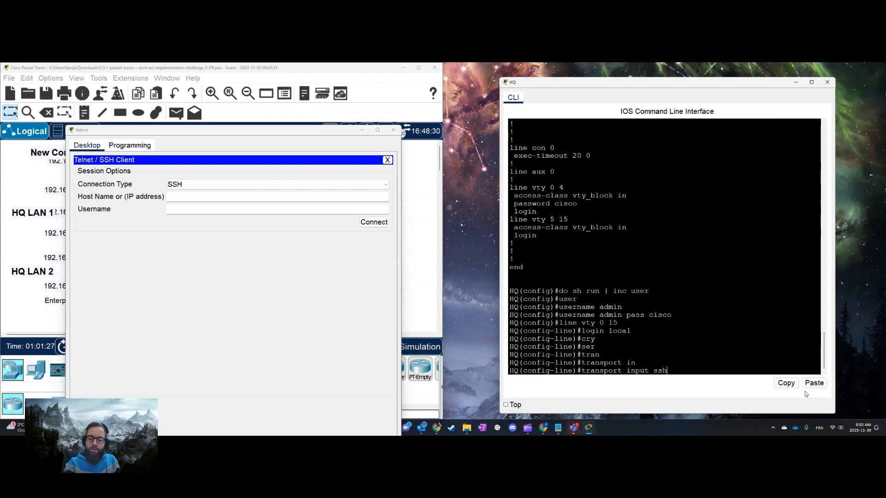
key("Return")
type("exit")
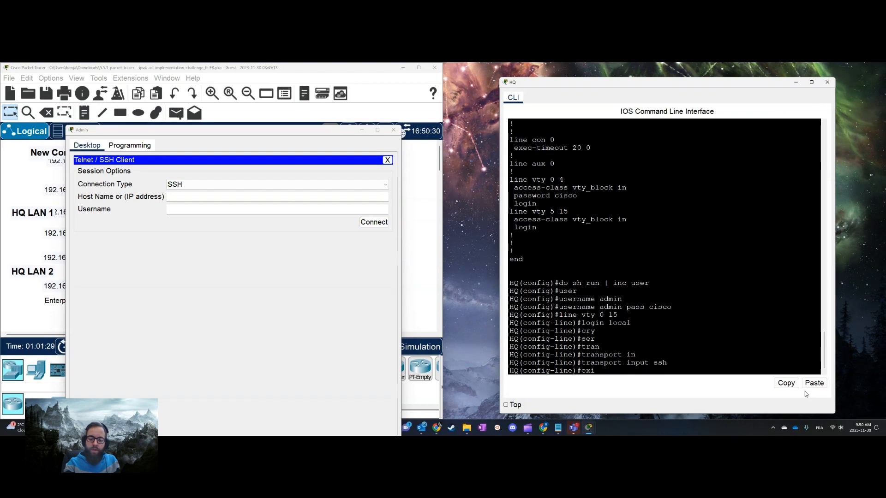
key("Return")
Set HQ's IP domain name to hq.local
type("ip domain-na")
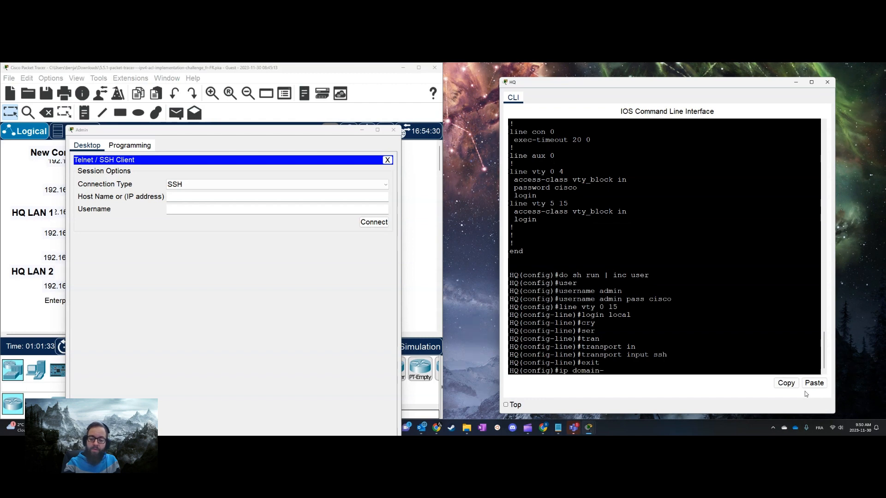
key("Tab")
type("hq.local")
key("Return")
Generate HQ's general-purpose RSA keys with a modulus of 1024 and set the SSH version to 2
type("cry^p")
key("Tab")
key("BackSpace")
key("BackSpace")
type("p")
key("Tab")
type("key gen")
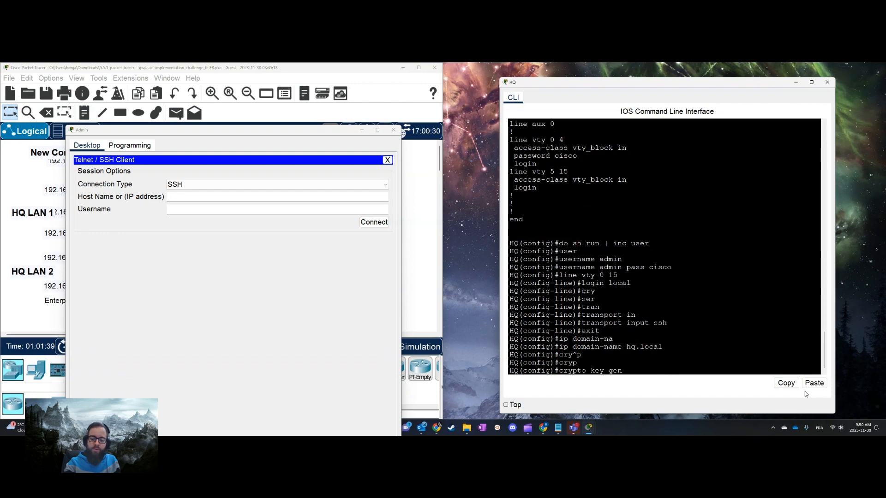
key("Tab")
type("rsa ge")
key("Tab")
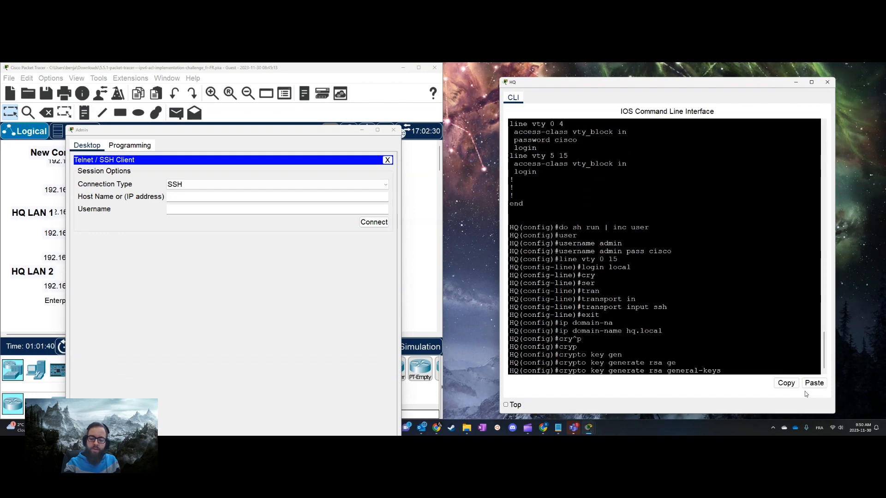
type("mo")
key("Tab")
type("1024")
key("Return")
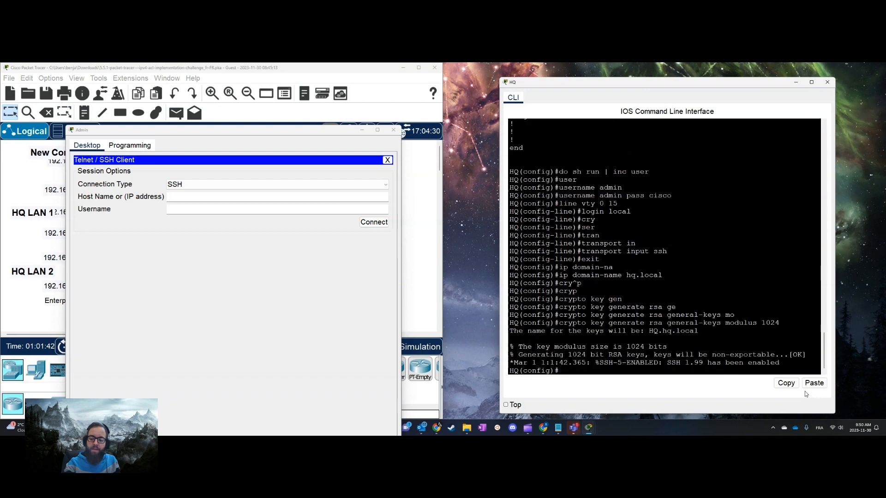
type("ip ssh v 2")
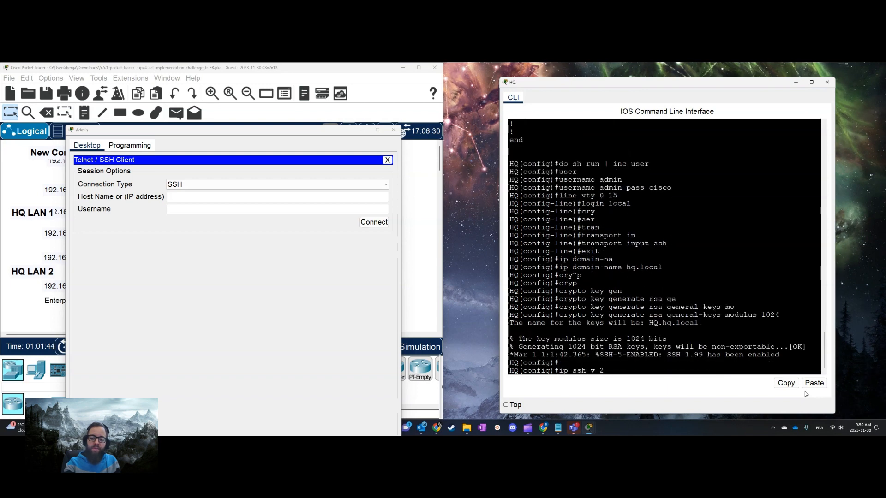
key("Return")
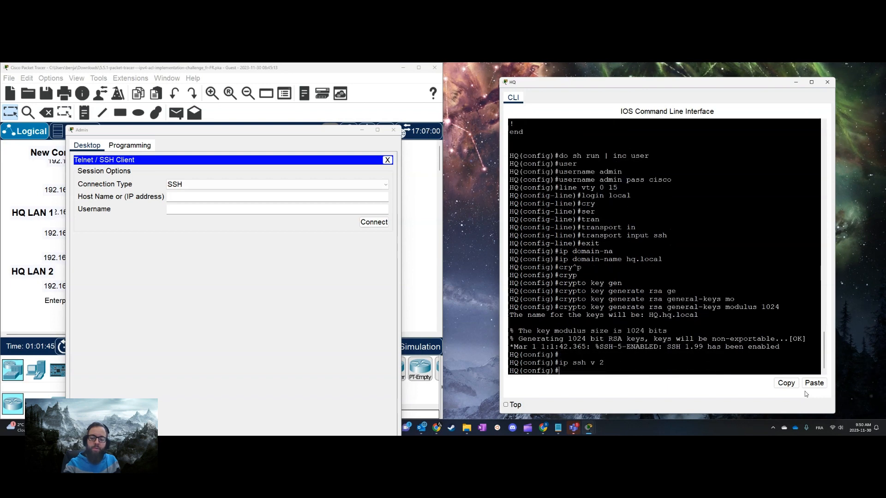
Start an SSH session from the Admin PC to 192.168.1.65 with username admin
left_click(420, 272)
double_click(85, 257)
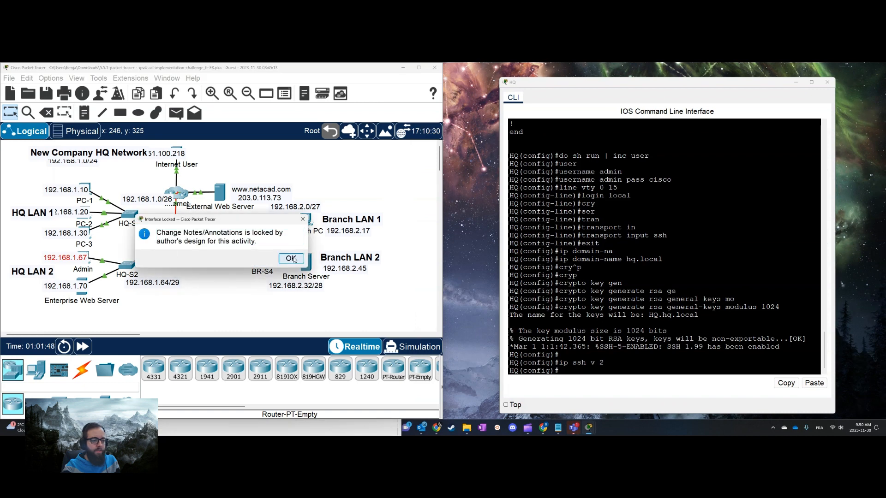
left_click(292, 258)
left_click(84, 256)
left_click(206, 197)
type("192.168.1.65")
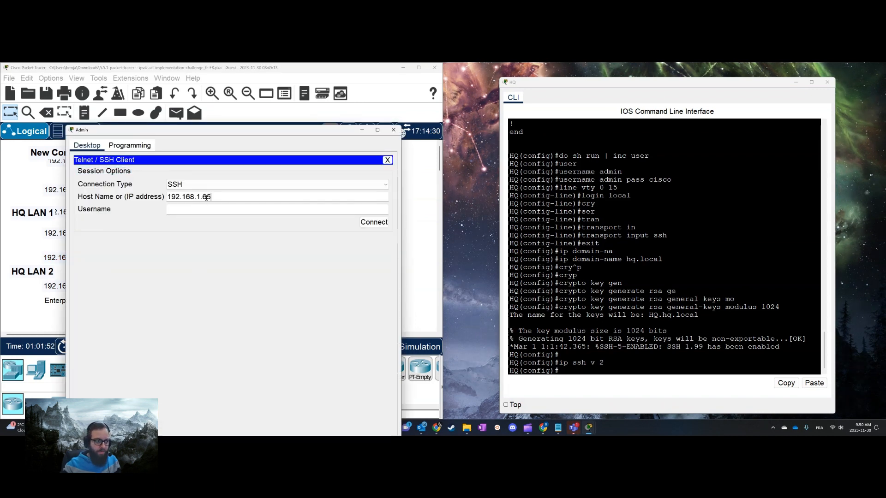
key("Tab")
type("admin")
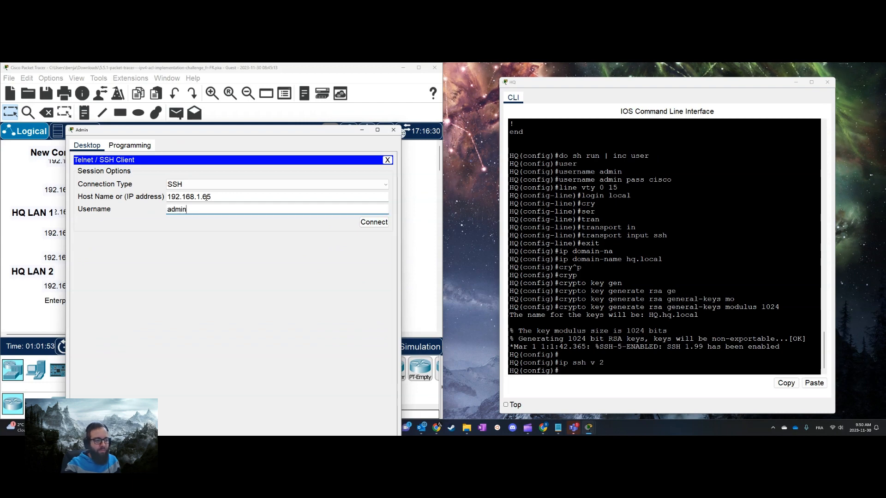
left_click(374, 222)
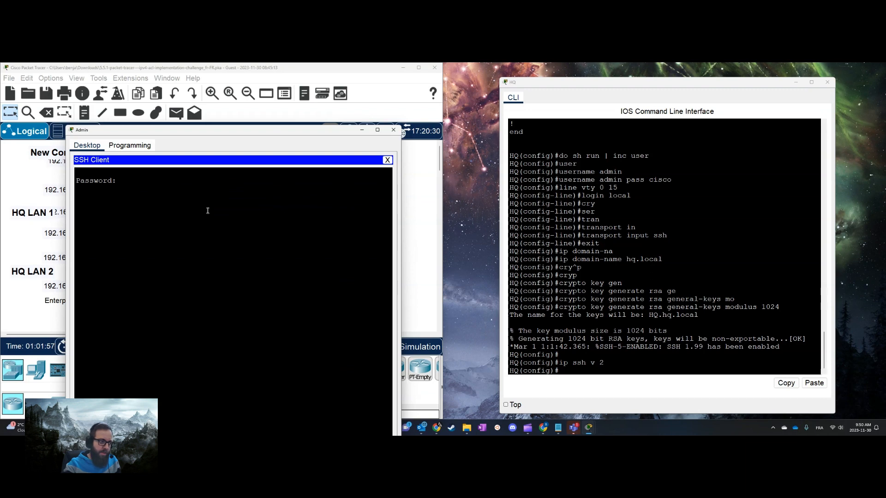
Log in to the SSH session with the account password and try to enter privileged EXEC mode
type("en")
key("Return")
type("en")
key("Return")
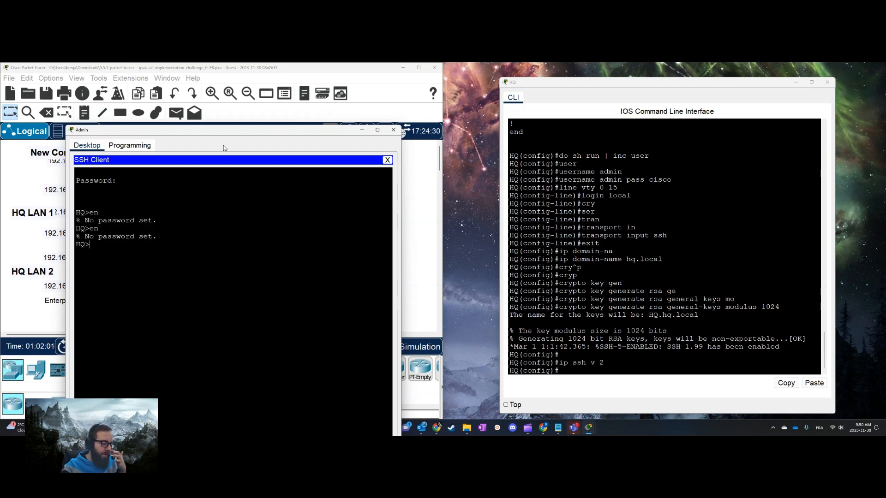
Set an enable password on HQ from its global configuration mode
left_click(647, 292)
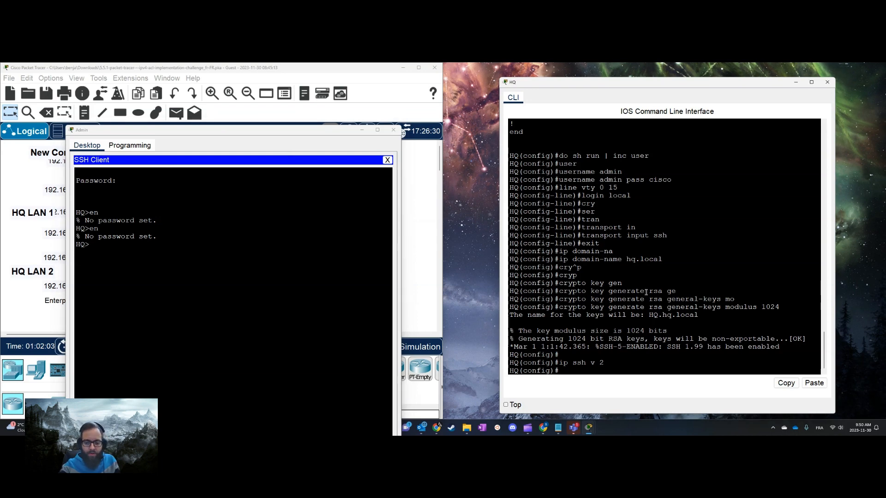
type("en")
key("Return")
type("ens")
type("a")
key("Tab")
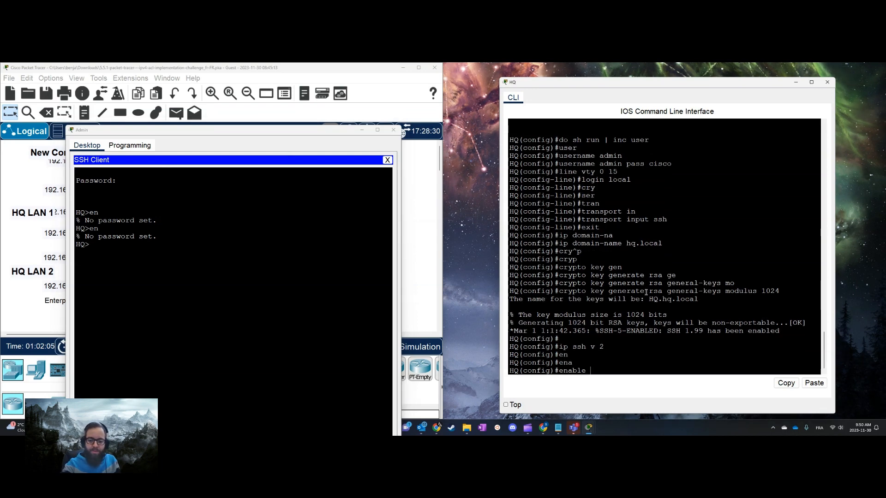
key("BackSpace")
key("BackSpace")
type("password ci")
key("Tab")
type("cisco")
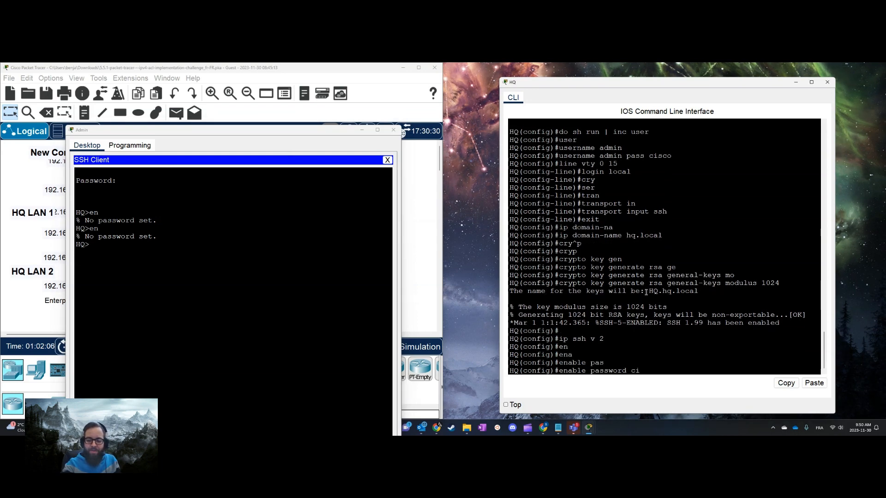
key("Return")
Enter privileged EXEC mode in the Admin PC's SSH session using the enable password
left_click(341, 290)
type("en")
key("Return")
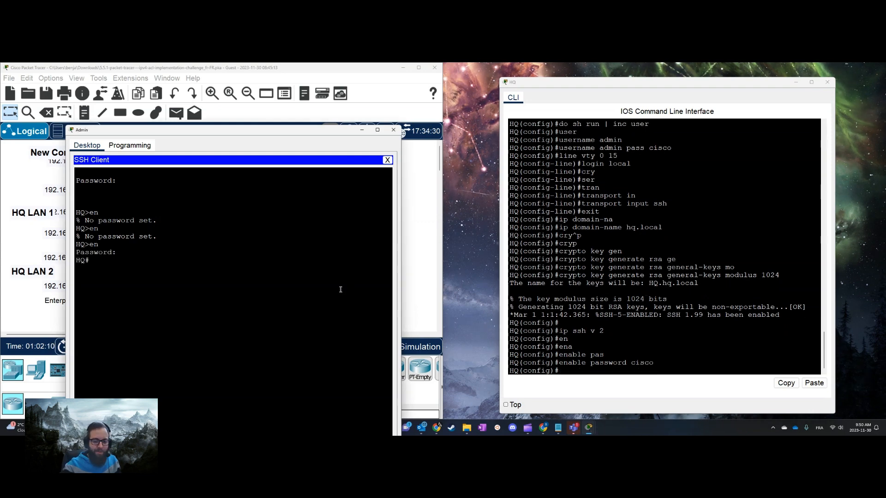
Redisplay HQ's IP access lists to examine vty_block's match count and close the Admin window
left_click(640, 276)
type("dos h")
type(" ip acc")
key("Return")
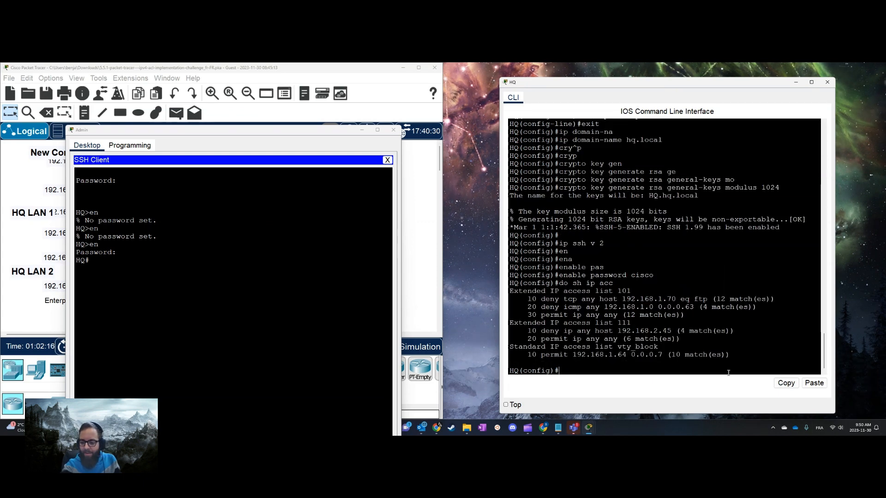
left_click(394, 129)
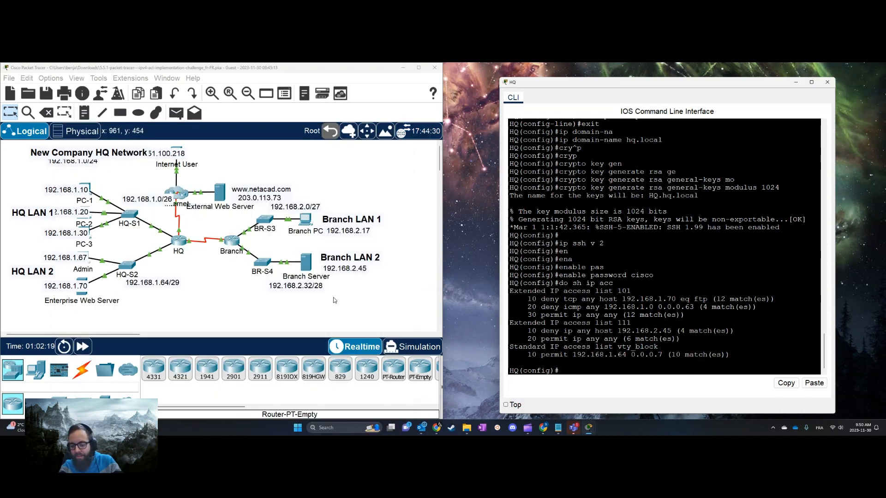
Display the Branch router's IP access lists and examine the two deny entries of branch_to_hq
left_click(231, 241)
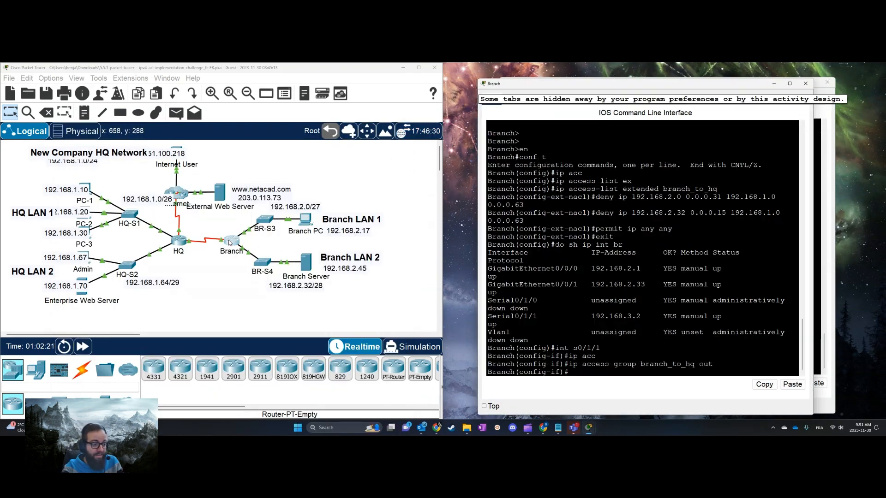
type("do sh ip acc")
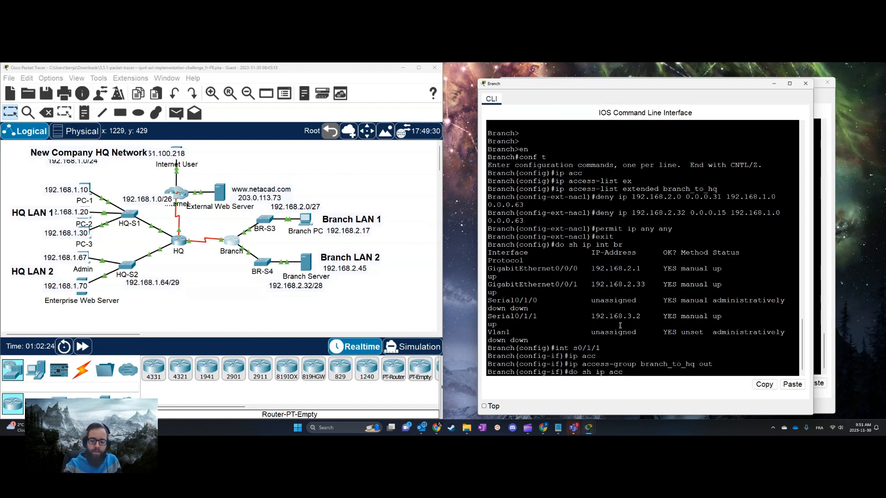
key("Return")
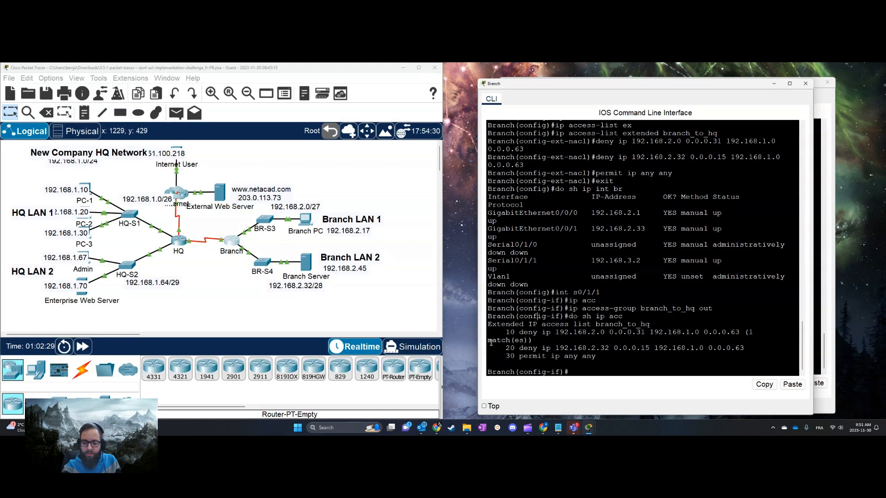
left_click_drag(477, 342, 713, 350)
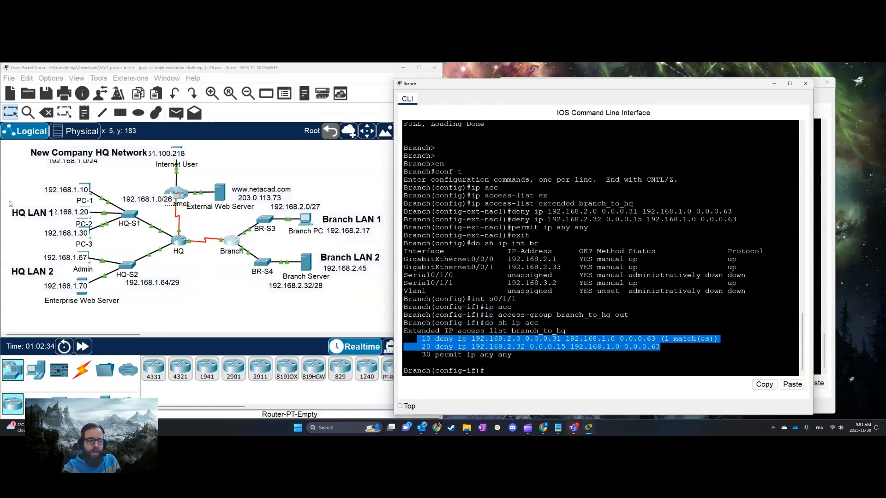
Ping PC-1 at 192.168.1.10 from Branch PC's command prompt to test the branch_to_hq ACL
left_click(347, 233)
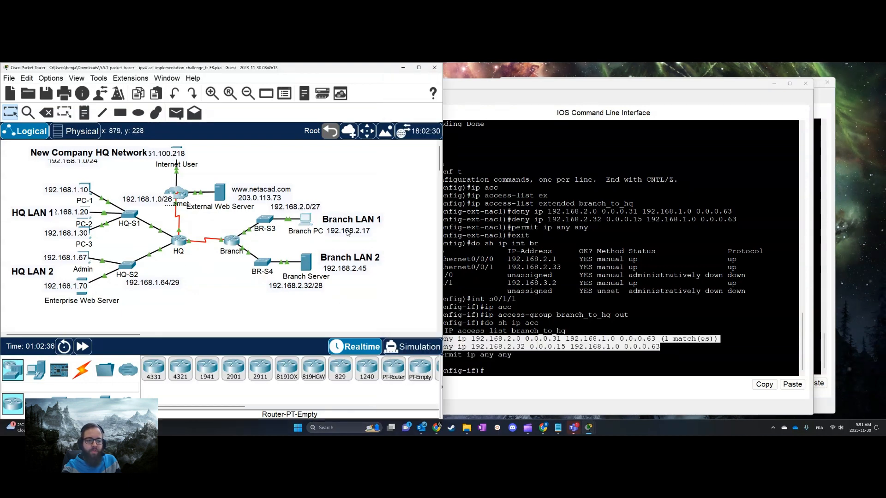
left_click(348, 232)
left_click(582, 190)
left_click_drag(550, 148, 678, 107)
type("piu")
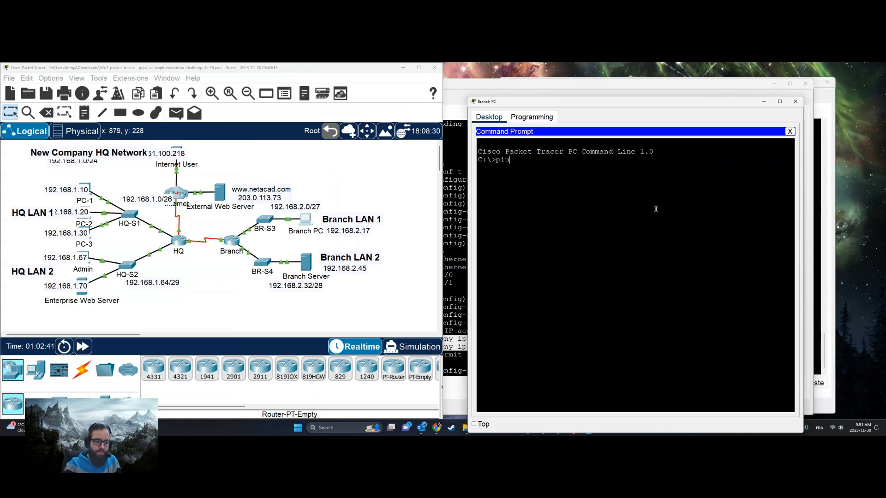
key("BackSpace")
type("ng")
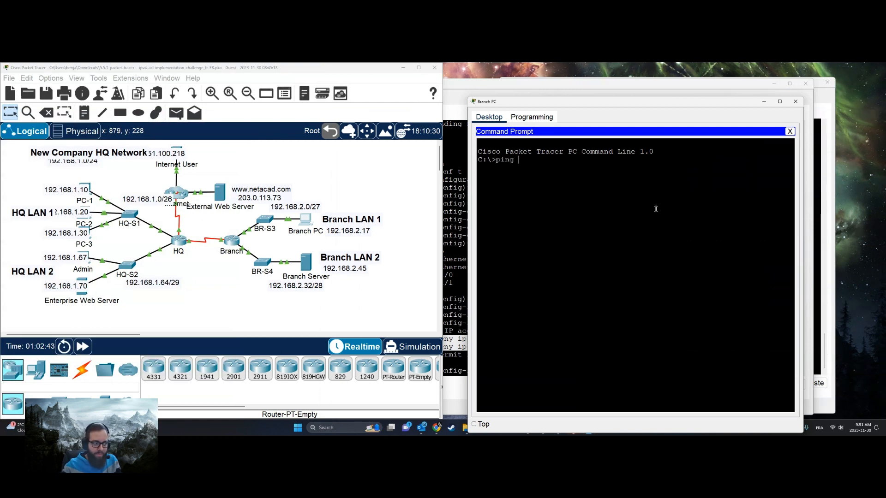
type(" 192.168.1.10")
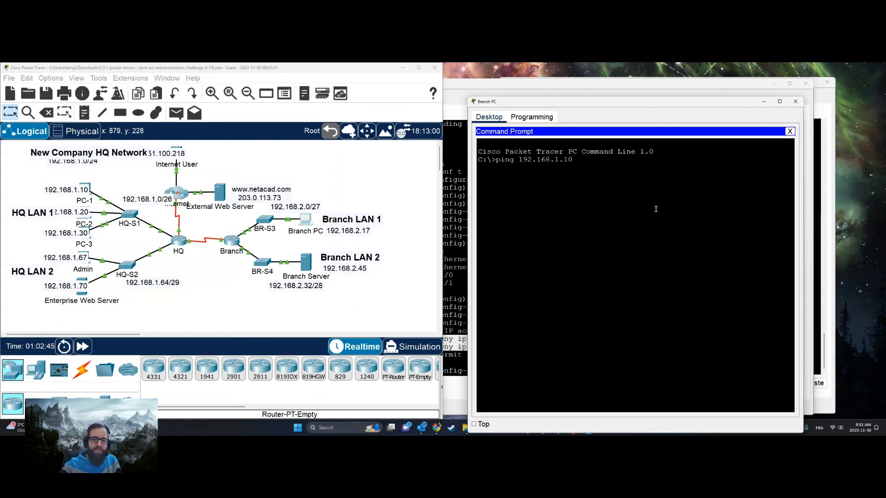
key("Return")
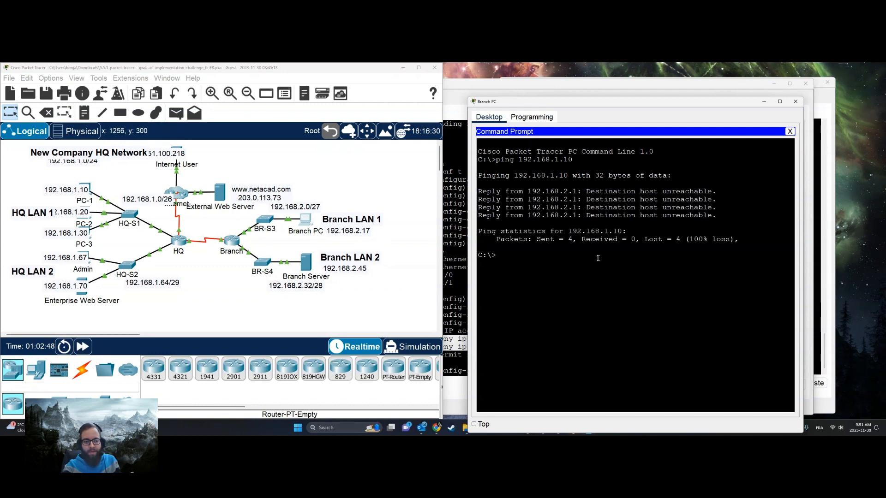
Ping the Admin PC at 192.168.1.67 from Branch PC and close the Branch PC window
type("ping 17")
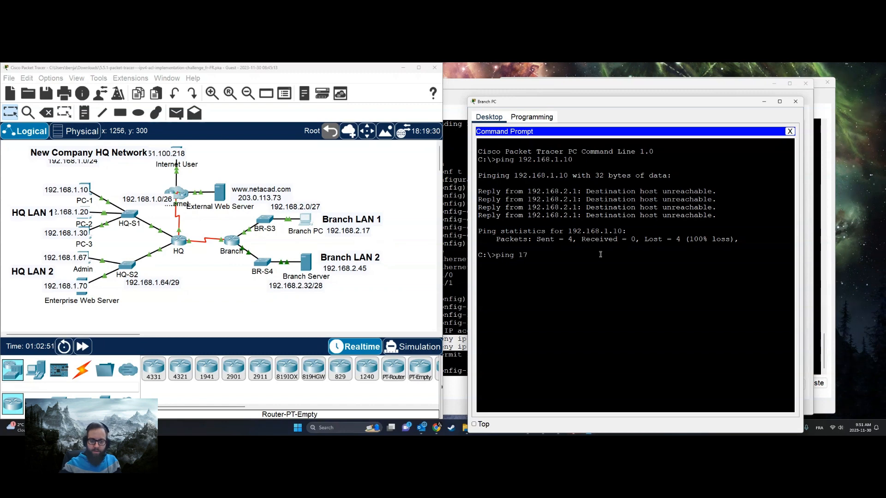
key("BackSpace")
type("92.1")
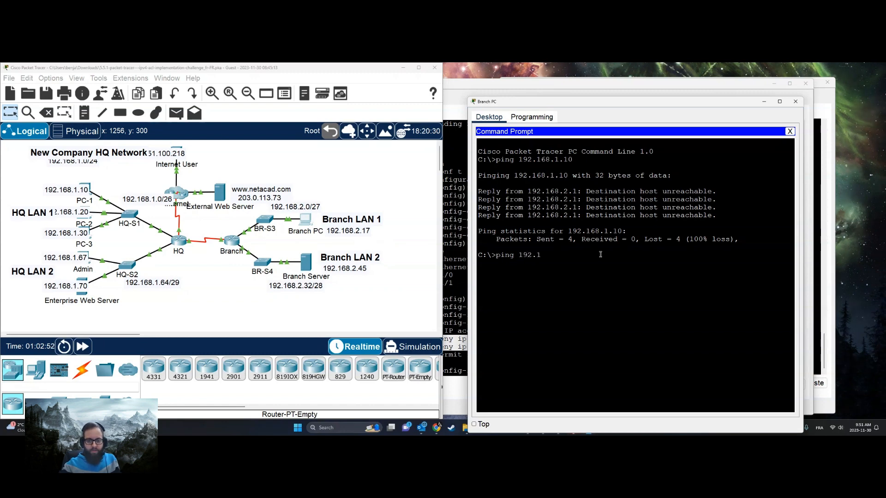
type("68.1.67")
key("Return")
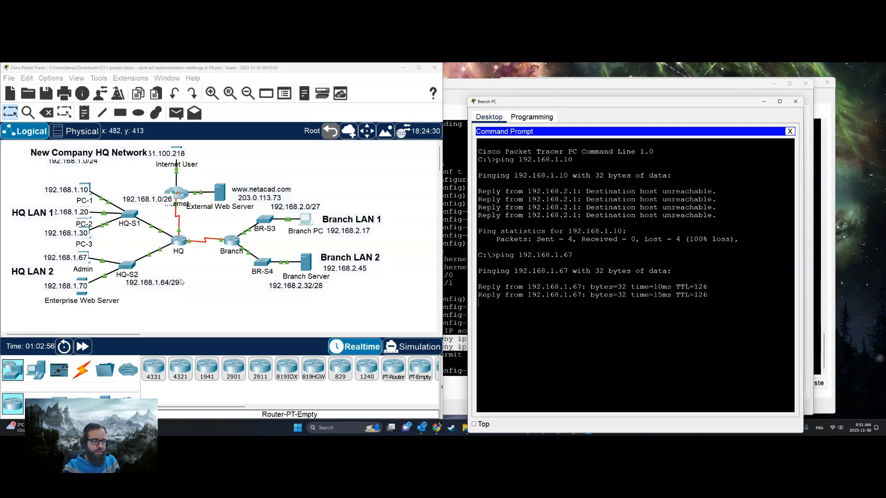
left_click(796, 101)
From Branch Server's command prompt, ping 192.168.1.10, stop that ping early, and ping the Enterprise Web Server at 192.168.1.70
left_click(309, 263)
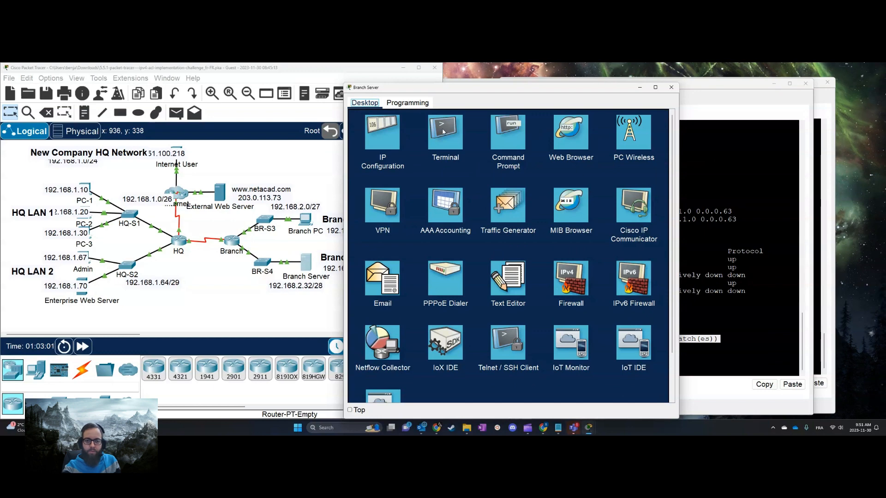
left_click(519, 136)
type("ping 192.168.1.10")
key("Return")
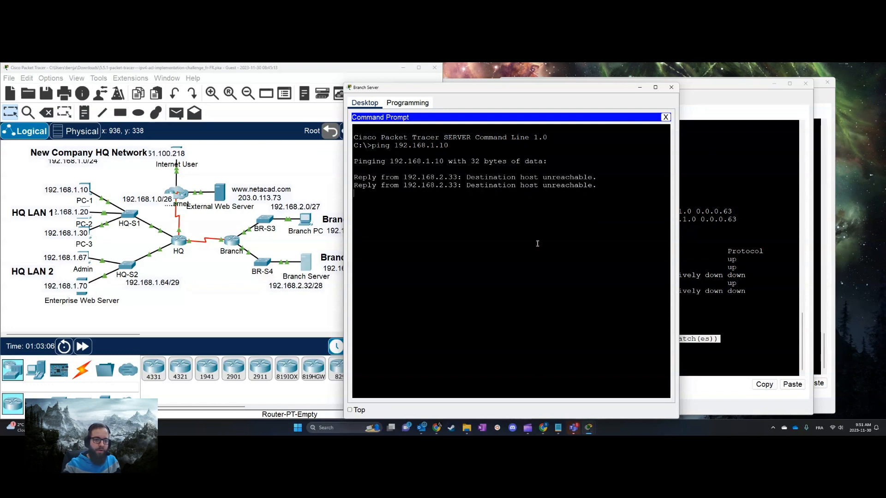
key("ctrl+c")
key("Up")
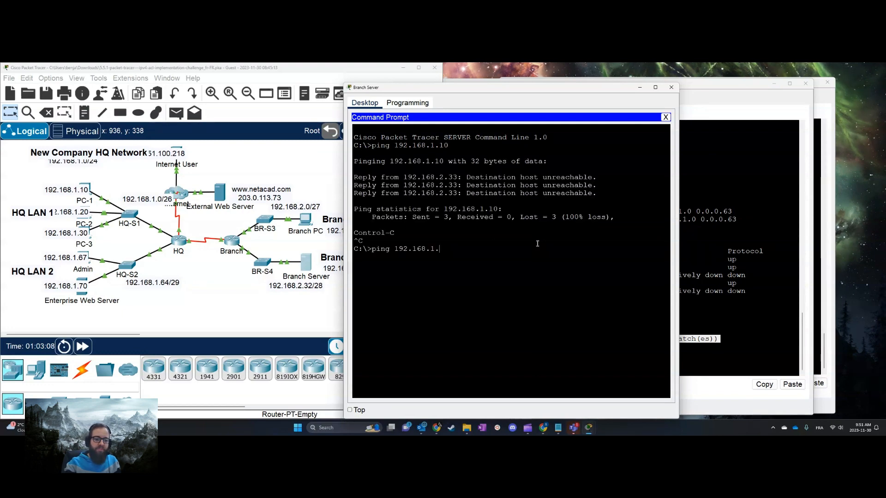
type("70")
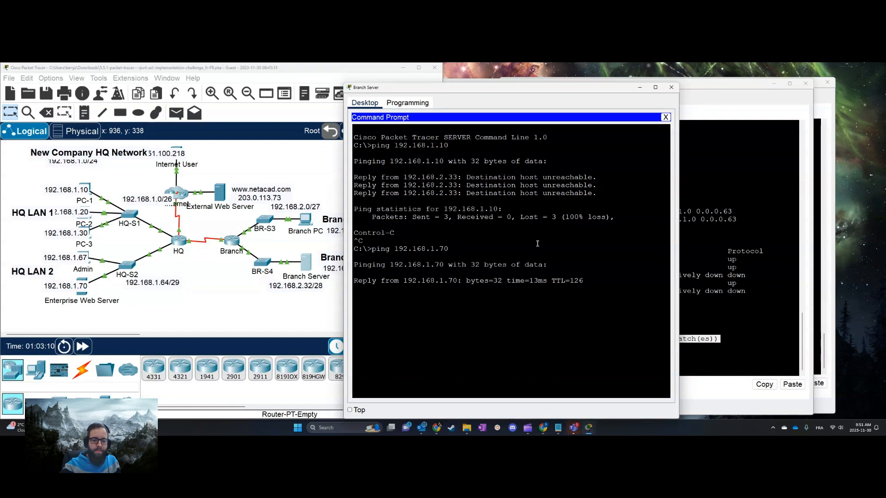
Redisplay Branch's IP access lists to examine branch_to_hq's match counts and close the Branch router window
left_click(758, 314)
key("Up")
key("Return")
left_click_drag(723, 350, 581, 357)
left_click(711, 269)
left_click(806, 83)
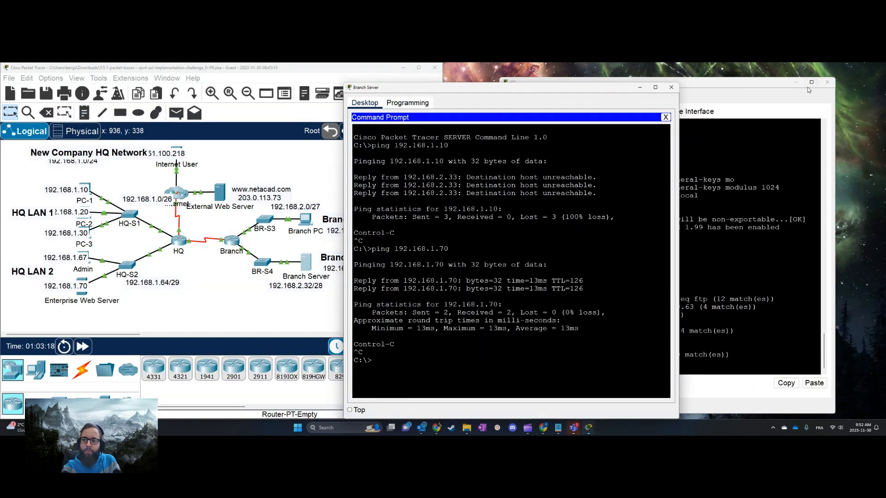
Close the Branch Server and HQ windows
left_click(672, 86)
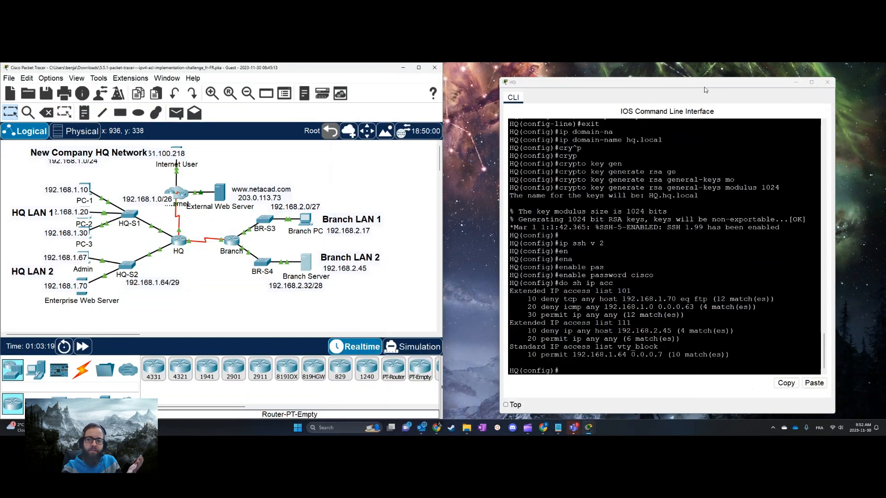
left_click(817, 85)
left_click_drag(827, 69, 659, 111)
left_click(674, 112)
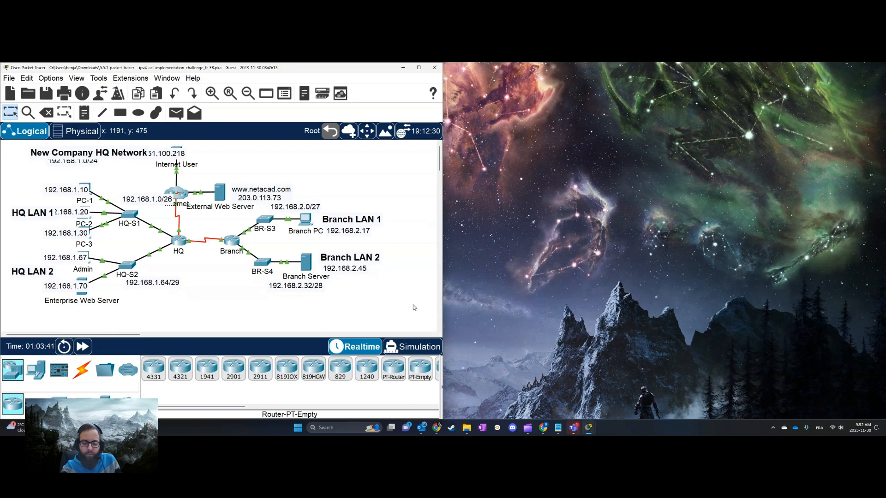
left_click(669, 391)
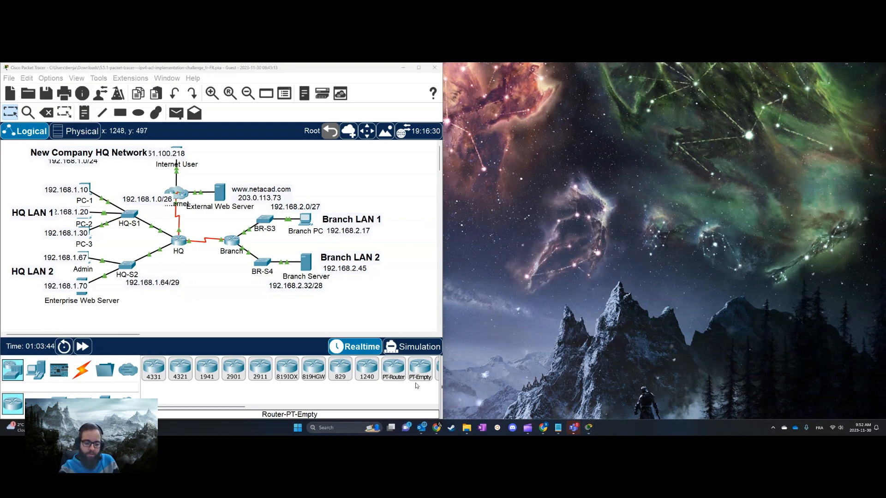
mouse_move(528, 428)
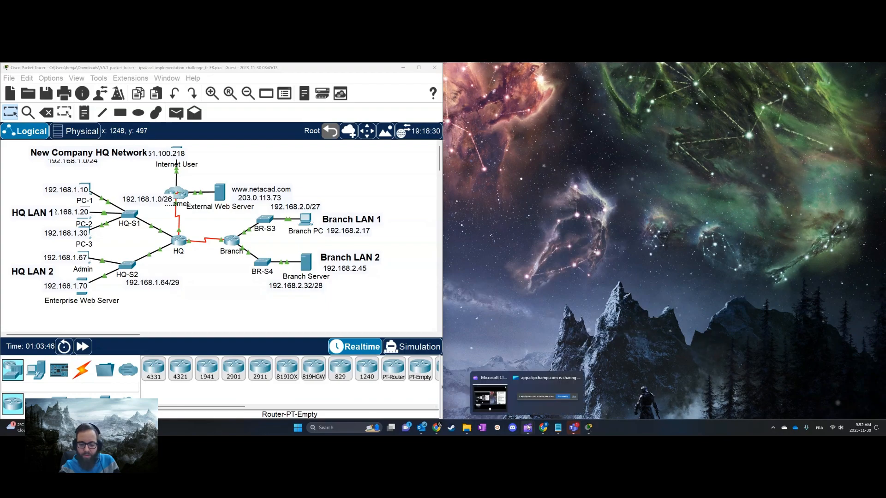